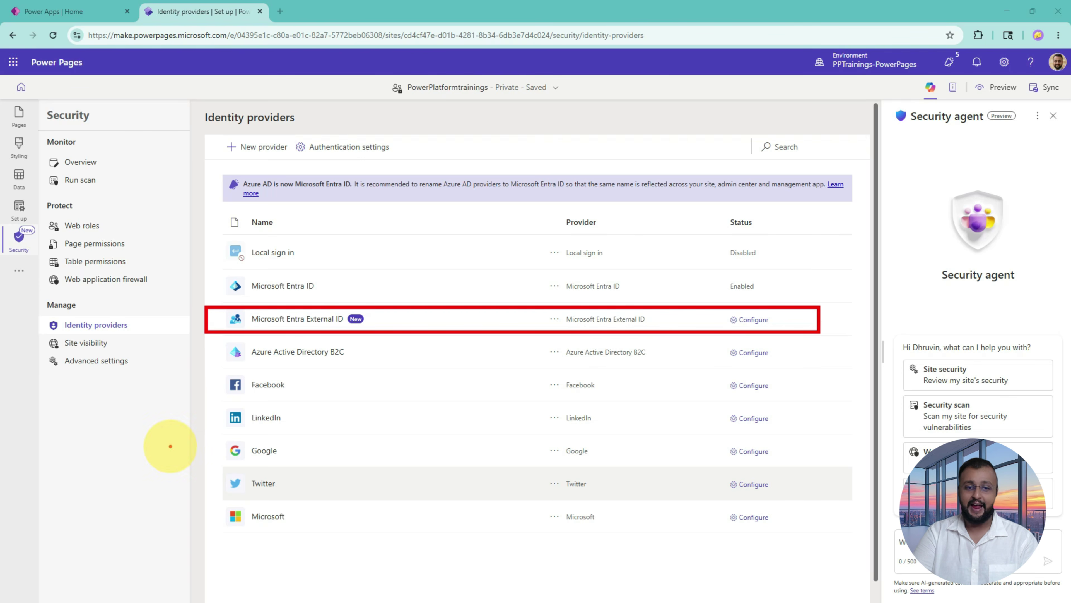
# Step: Highlight Azure Active Directory B2C and Microsoft Entra External ID on the identity providers page
pyautogui.moveTo(259, 361)
pyautogui.mouseDown()
pyautogui.moveTo(321, 360)
pyautogui.moveTo(303, 367)
pyautogui.mouseUp()
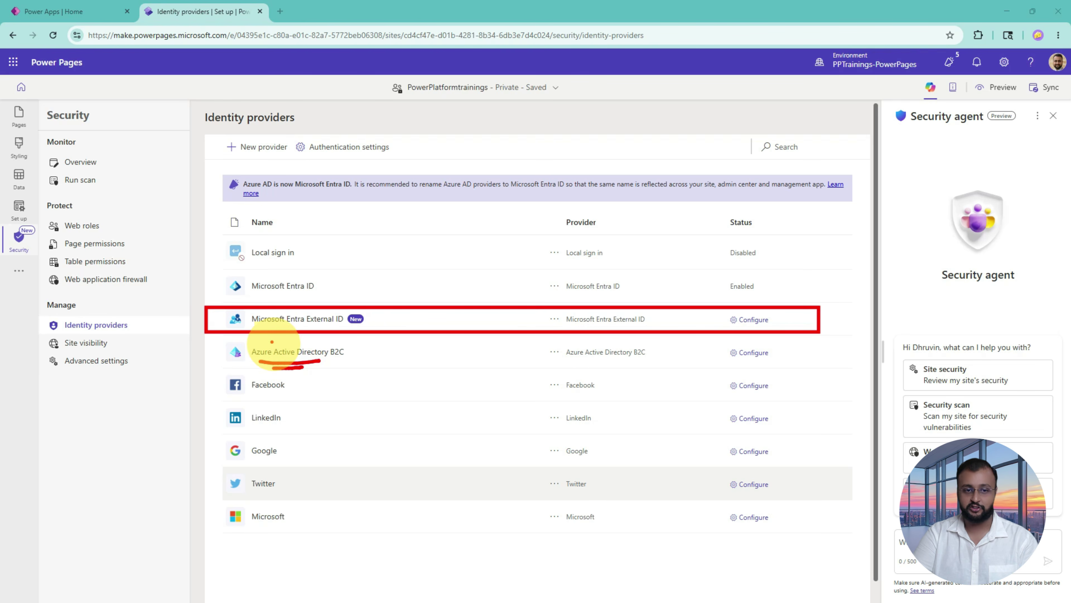
pyautogui.moveTo(271, 326); pyautogui.dragTo(337, 326)
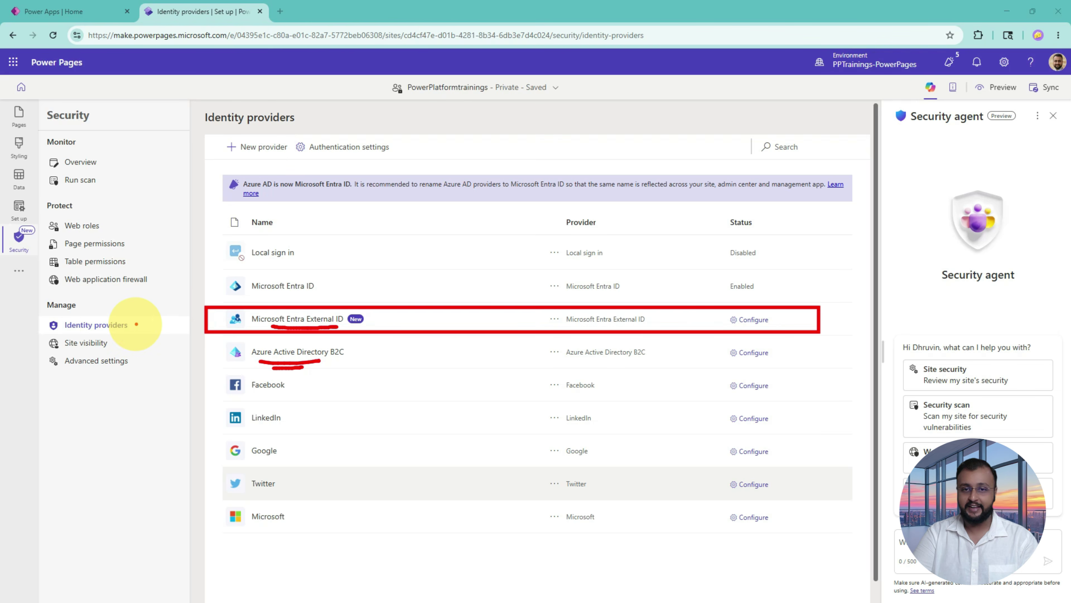
pyautogui.moveTo(63, 334)
pyautogui.mouseDown()
pyautogui.moveTo(149, 315)
pyautogui.moveTo(32, 316)
pyautogui.moveTo(48, 334)
pyautogui.mouseUp()
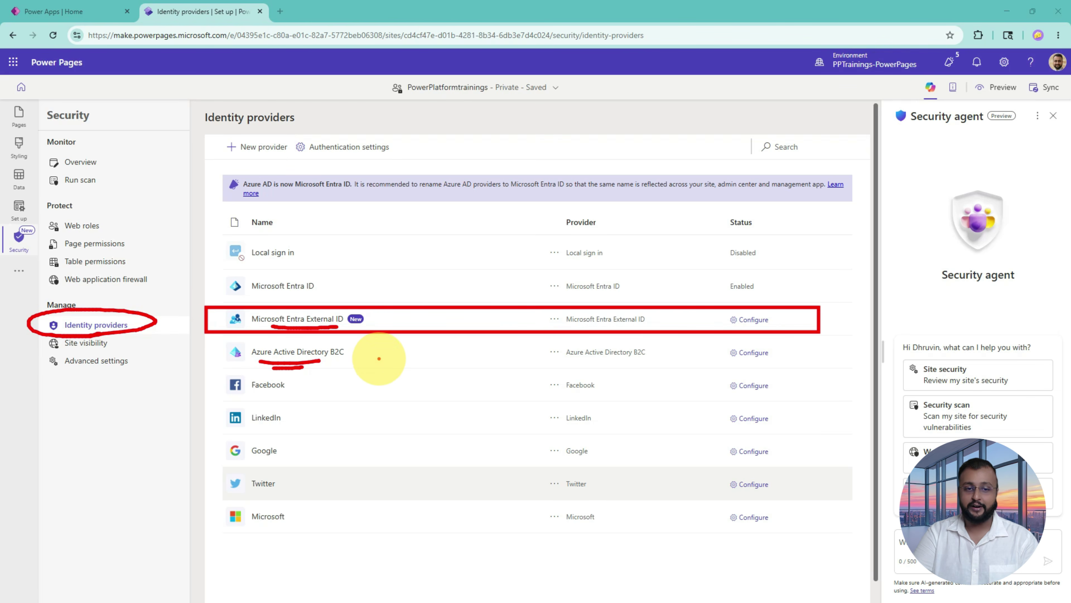
pyautogui.moveTo(373, 354)
pyautogui.mouseDown()
pyautogui.moveTo(411, 358)
pyautogui.moveTo(396, 350)
pyautogui.mouseUp()
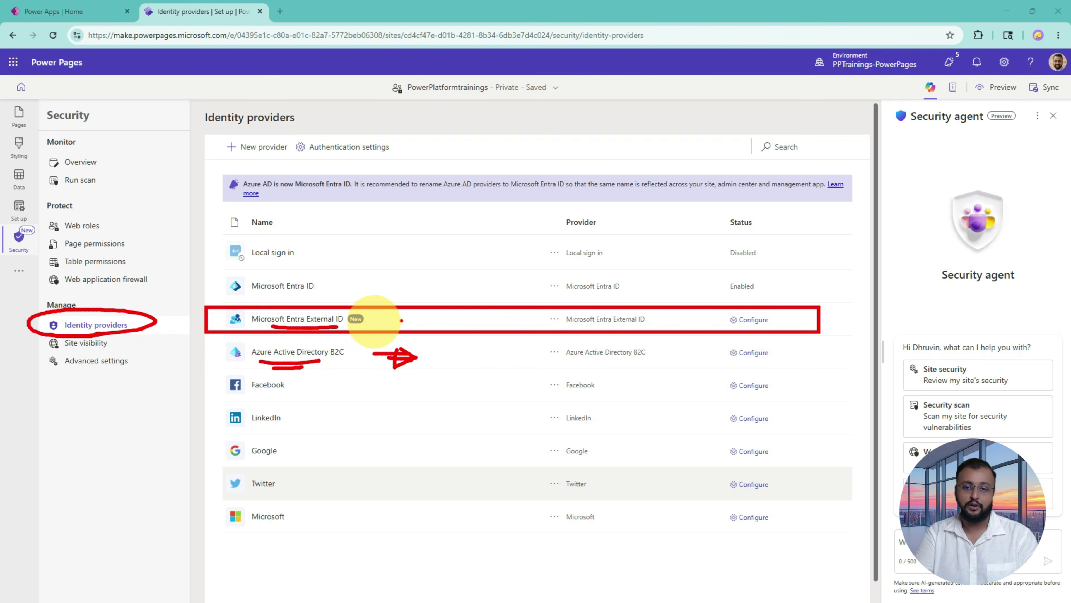
pyautogui.press('Escape')
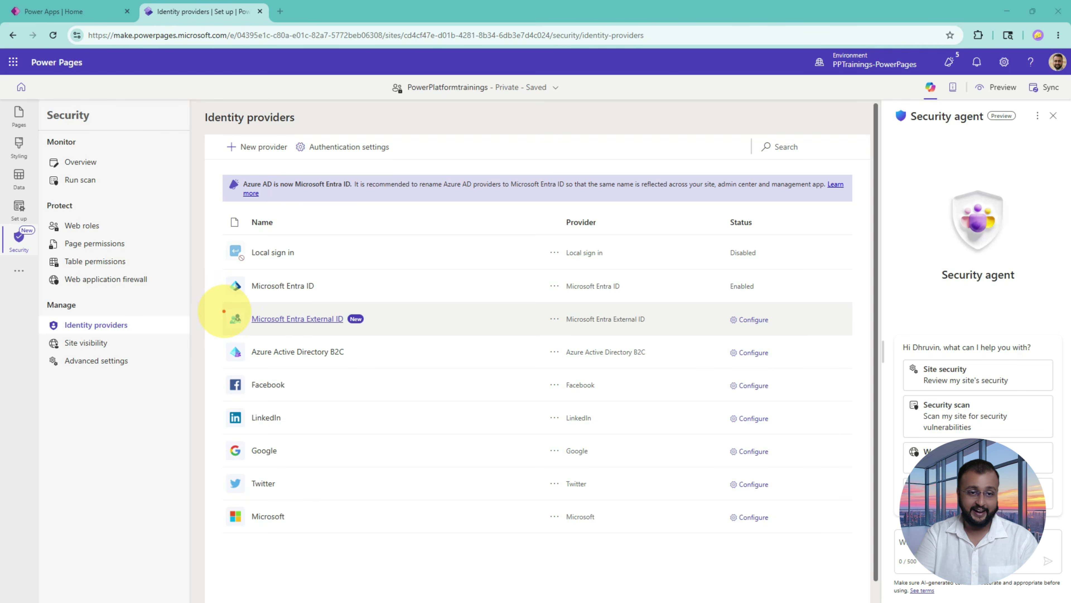
# Step: Configure Microsoft Entra External ID as provider with OpenID Connect and advance to its setup step
pyautogui.moveTo(220, 302); pyautogui.dragTo(850, 339)
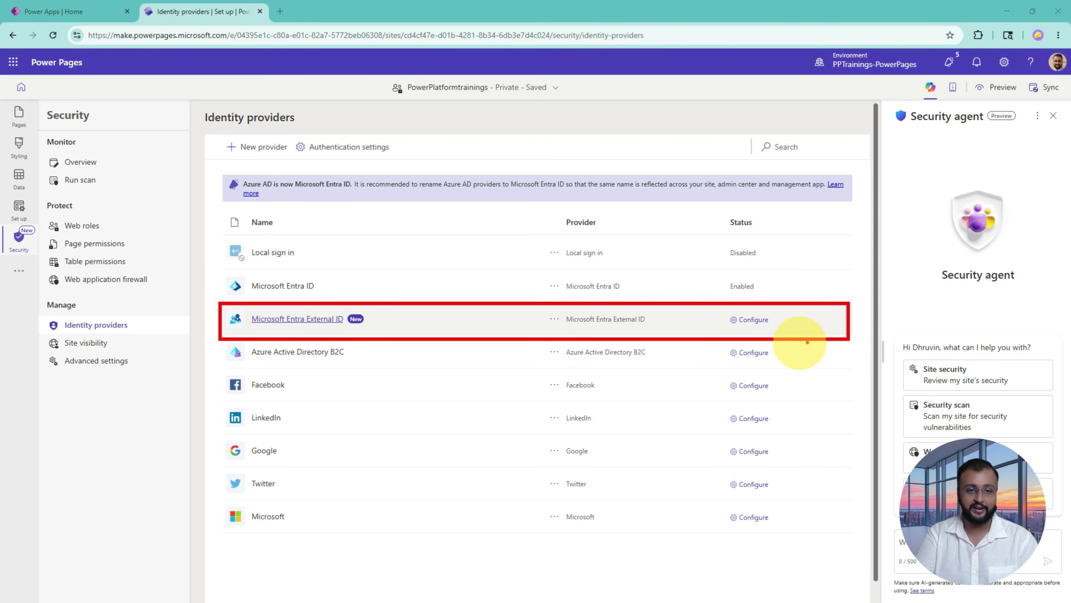
pyautogui.moveTo(726, 329)
pyautogui.mouseDown()
pyautogui.moveTo(765, 315)
pyautogui.moveTo(736, 321)
pyautogui.mouseUp()
pyautogui.click(752, 320)
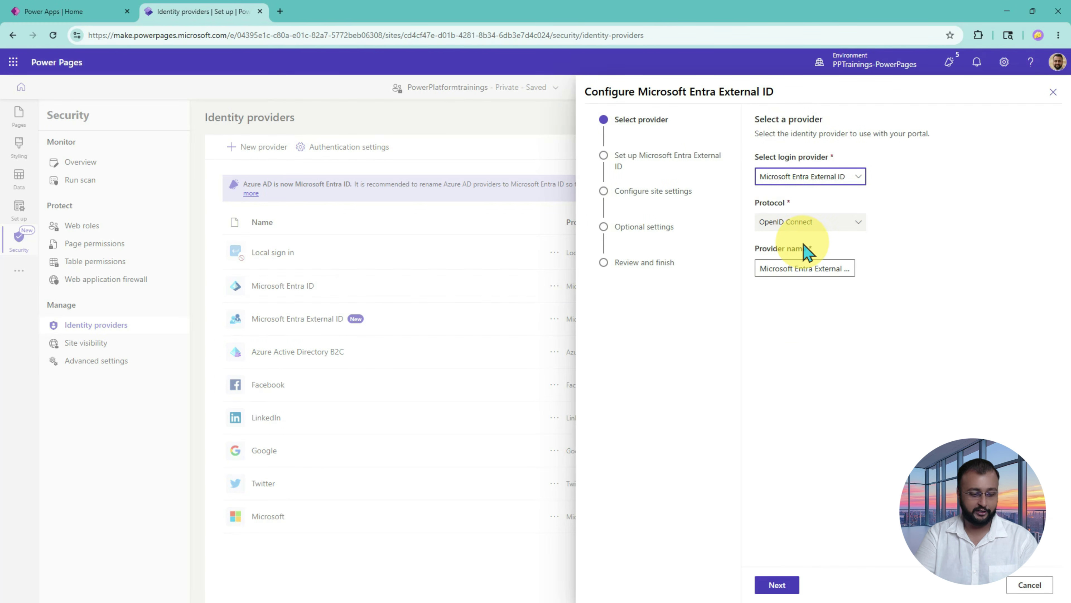
pyautogui.moveTo(750, 136)
pyautogui.mouseDown()
pyautogui.moveTo(803, 239)
pyautogui.moveTo(942, 321)
pyautogui.mouseUp()
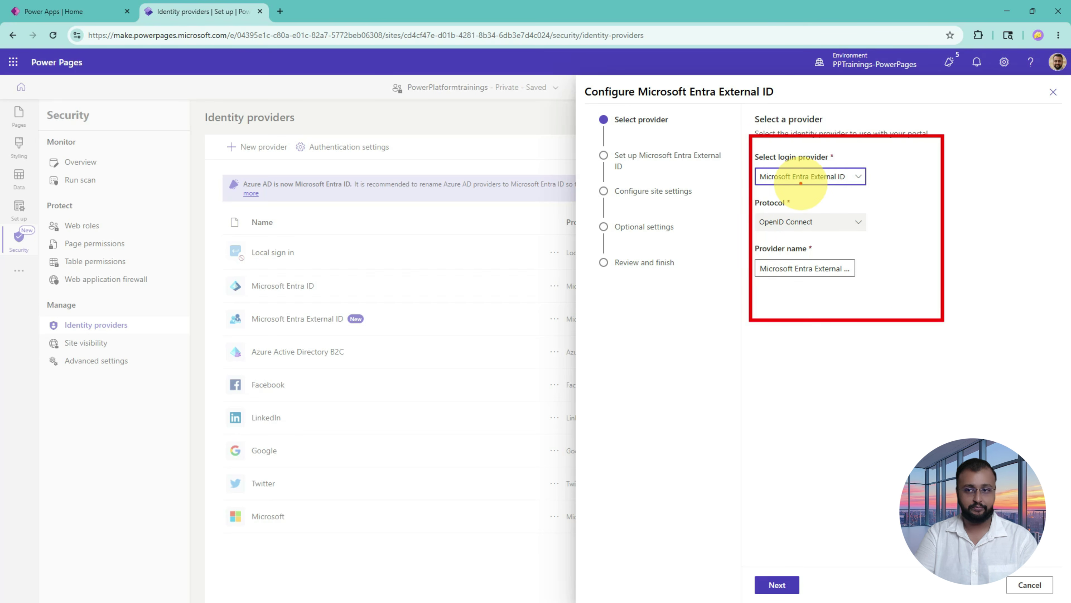
pyautogui.click(833, 179)
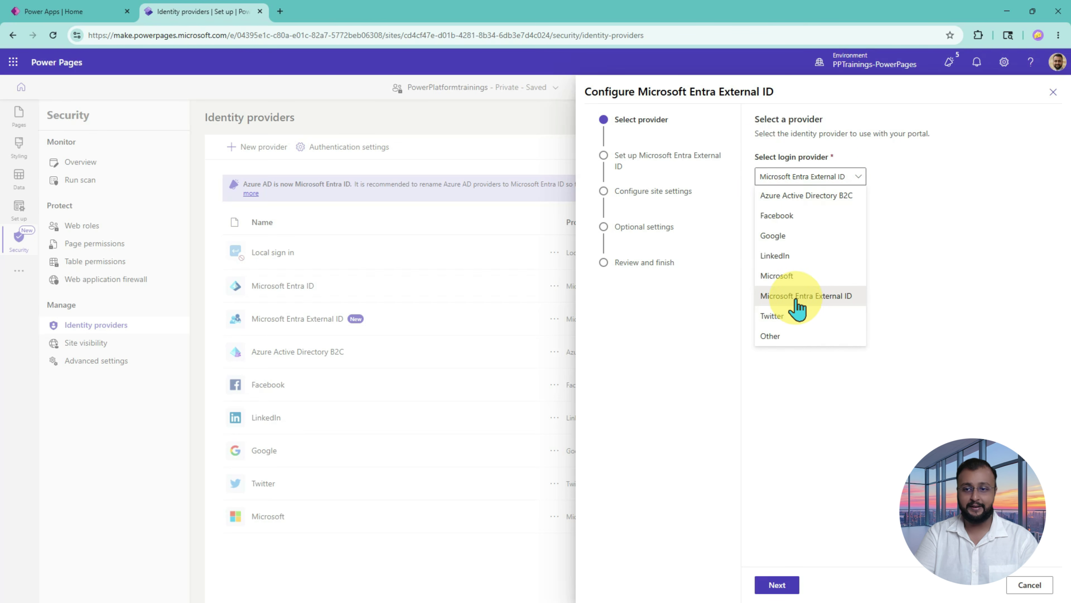
pyautogui.moveTo(746, 282)
pyautogui.mouseDown()
pyautogui.moveTo(876, 308)
pyautogui.moveTo(951, 294)
pyautogui.moveTo(894, 281)
pyautogui.mouseUp()
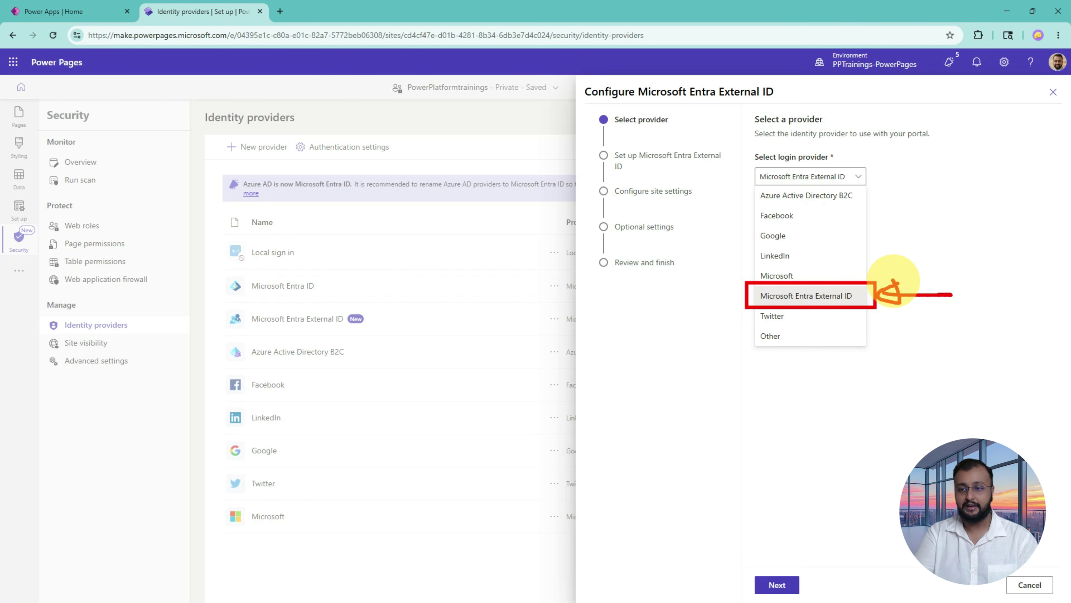
pyautogui.press('Escape')
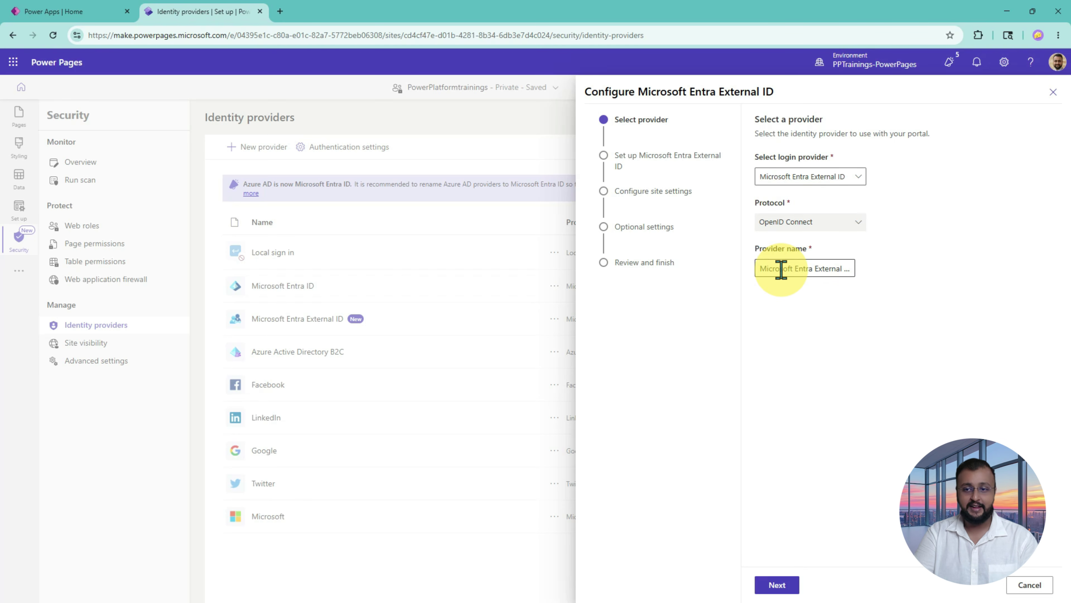
pyautogui.moveTo(763, 268); pyautogui.dragTo(867, 267)
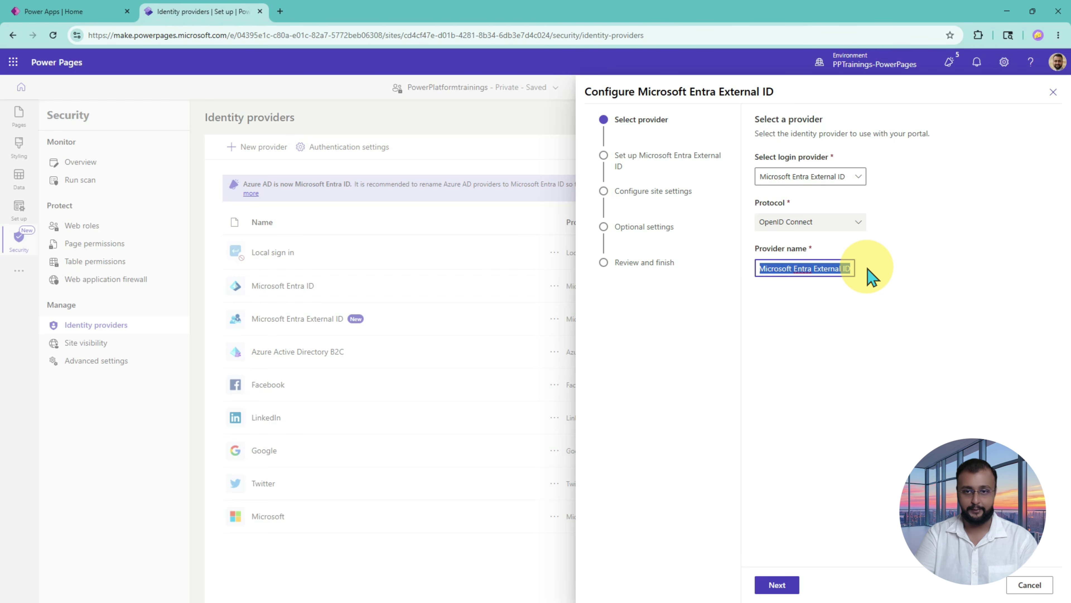
pyautogui.click(777, 584)
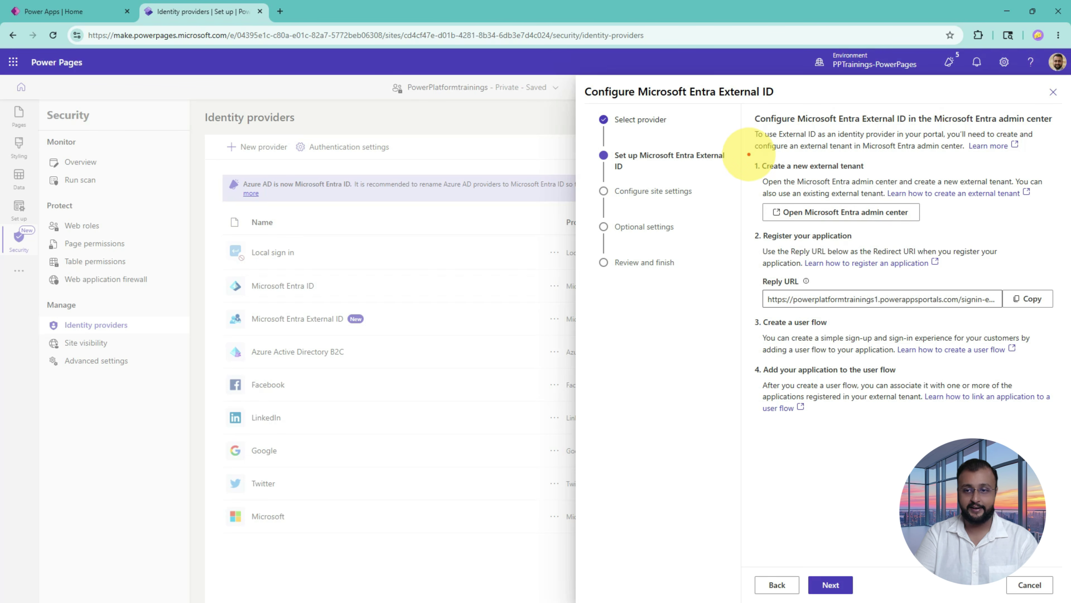
# Step: Highlight setup step 1, creating a new external tenant in the Microsoft Entra admin center
pyautogui.moveTo(749, 154)
pyautogui.mouseDown()
pyautogui.moveTo(970, 229)
pyautogui.moveTo(1036, 222)
pyautogui.mouseUp()
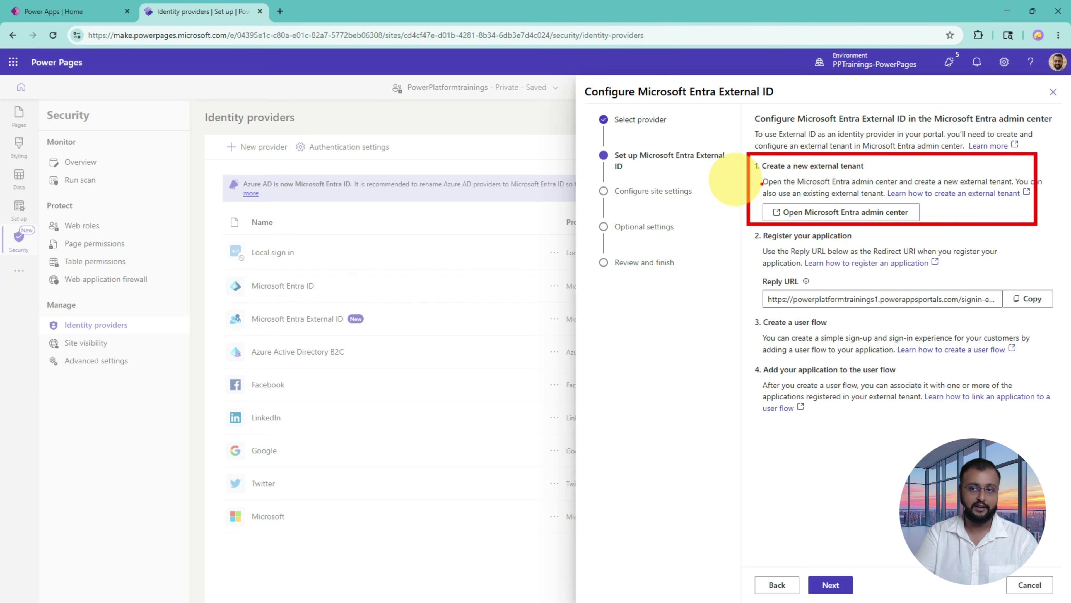
pyautogui.moveTo(687, 178)
pyautogui.mouseDown()
pyautogui.moveTo(854, 173)
pyautogui.moveTo(783, 176)
pyautogui.mouseUp()
pyautogui.moveTo(783, 176); pyautogui.dragTo(866, 174)
pyautogui.moveTo(865, 174); pyautogui.dragTo(835, 189)
pyautogui.moveTo(836, 190); pyautogui.dragTo(836, 170)
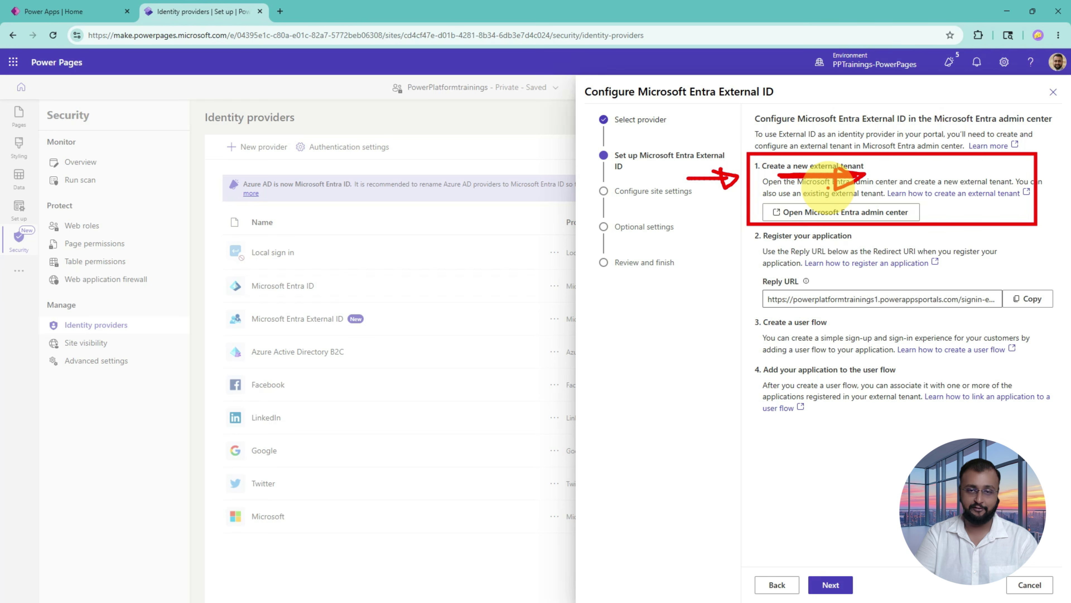
pyautogui.press('Escape')
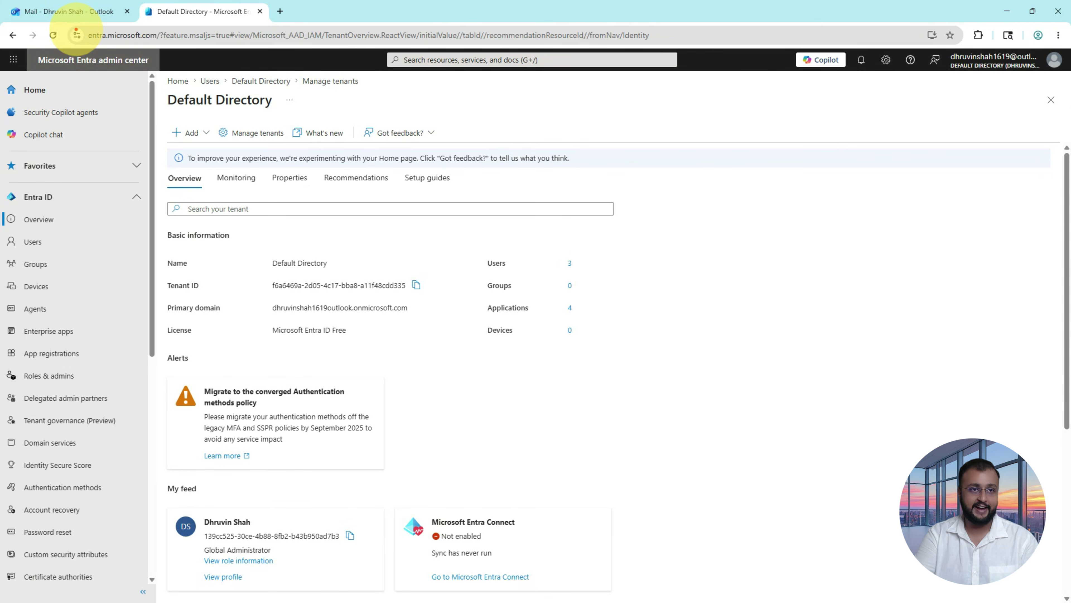
# Step: From the entra.microsoft.com Entra ID Overview page, open Manage tenants
pyautogui.moveTo(75, 27); pyautogui.dragTo(162, 46)
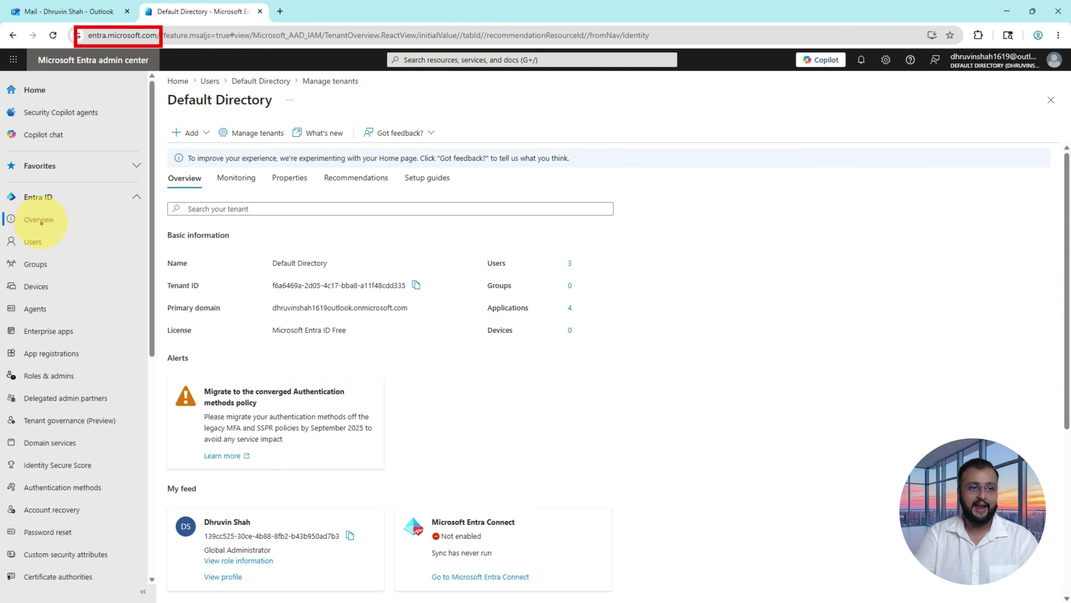
pyautogui.moveTo(5, 209)
pyautogui.mouseDown()
pyautogui.moveTo(83, 231)
pyautogui.moveTo(167, 227)
pyautogui.moveTo(166, 212)
pyautogui.mouseUp()
pyautogui.moveTo(253, 113)
pyautogui.mouseDown()
pyautogui.moveTo(228, 137)
pyautogui.moveTo(282, 120)
pyautogui.moveTo(237, 116)
pyautogui.mouseUp()
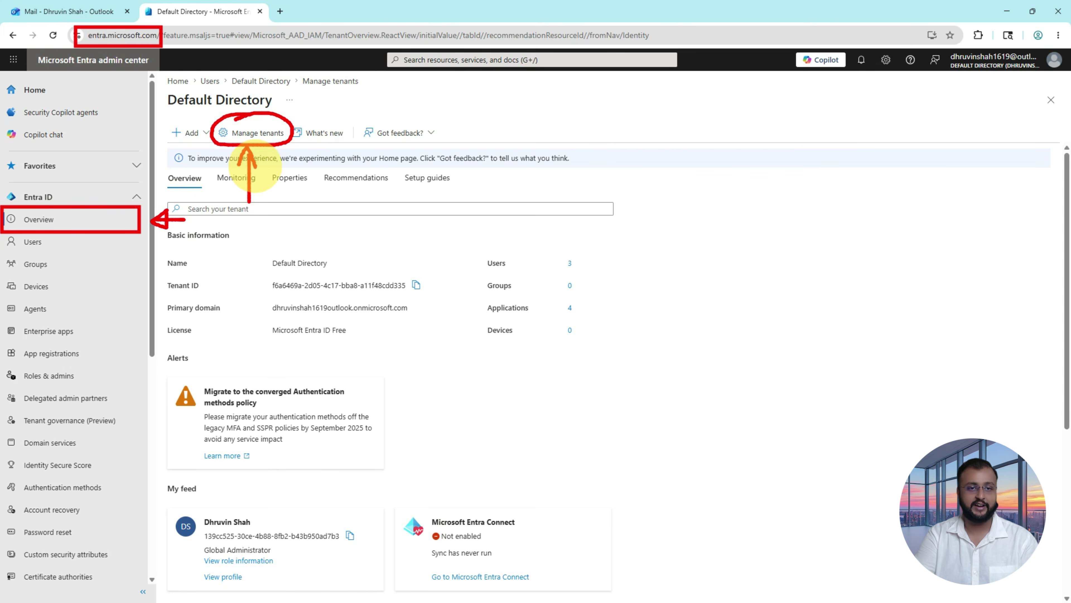
pyautogui.press('Escape')
pyautogui.click(256, 134)
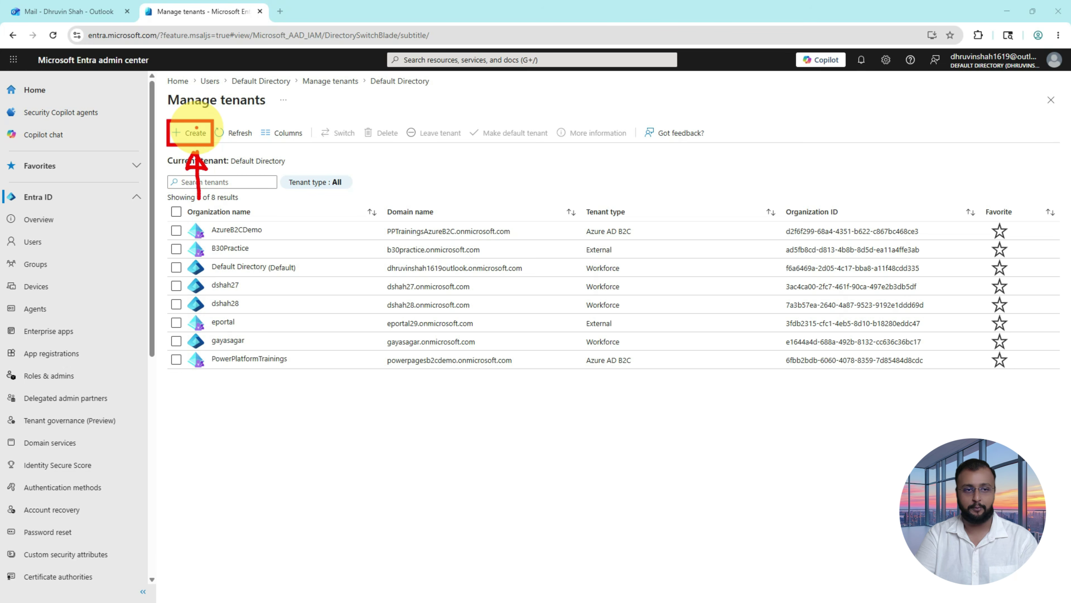
# Step: Create a new tenant using the External configuration and continue to its Basics step
pyautogui.click(190, 133)
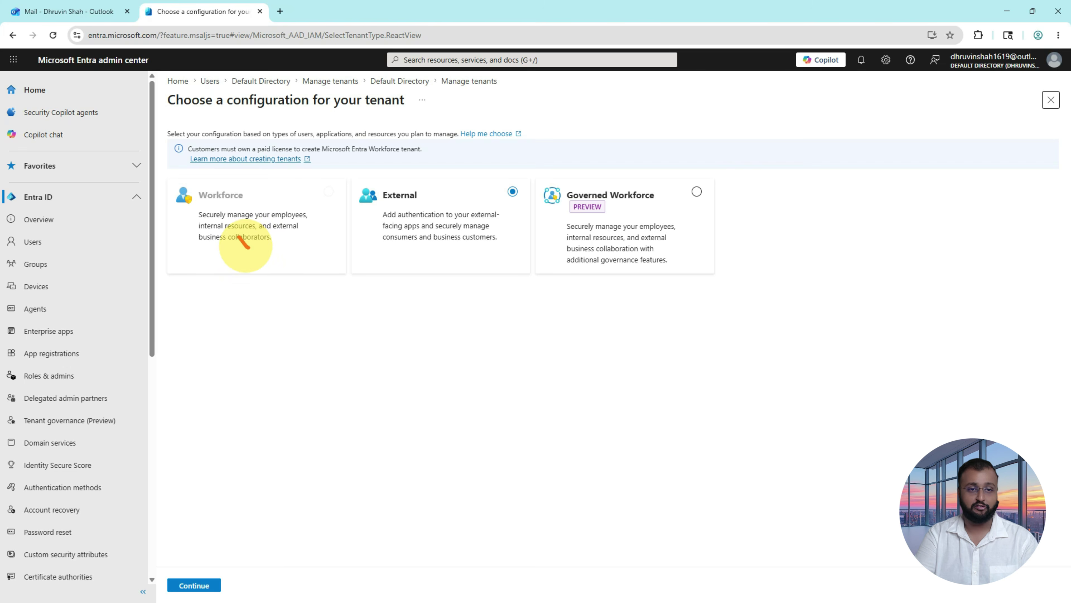
pyautogui.moveTo(239, 236); pyautogui.dragTo(283, 226)
pyautogui.moveTo(387, 236); pyautogui.dragTo(421, 218)
pyautogui.moveTo(593, 230); pyautogui.dragTo(632, 216)
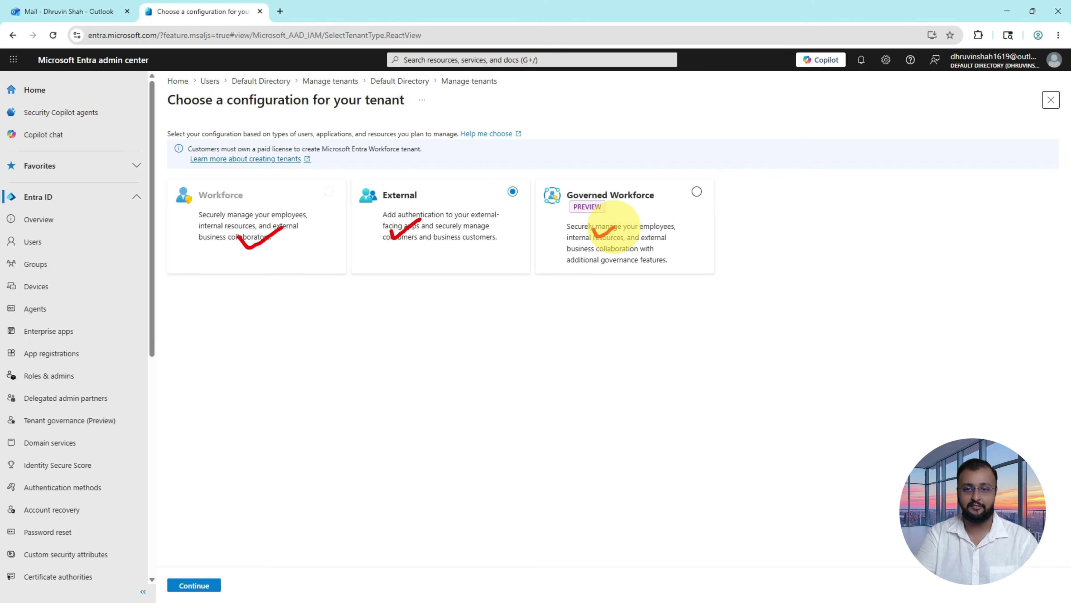
pyautogui.moveTo(350, 171)
pyautogui.mouseDown()
pyautogui.moveTo(382, 215)
pyautogui.moveTo(533, 277)
pyautogui.mouseUp()
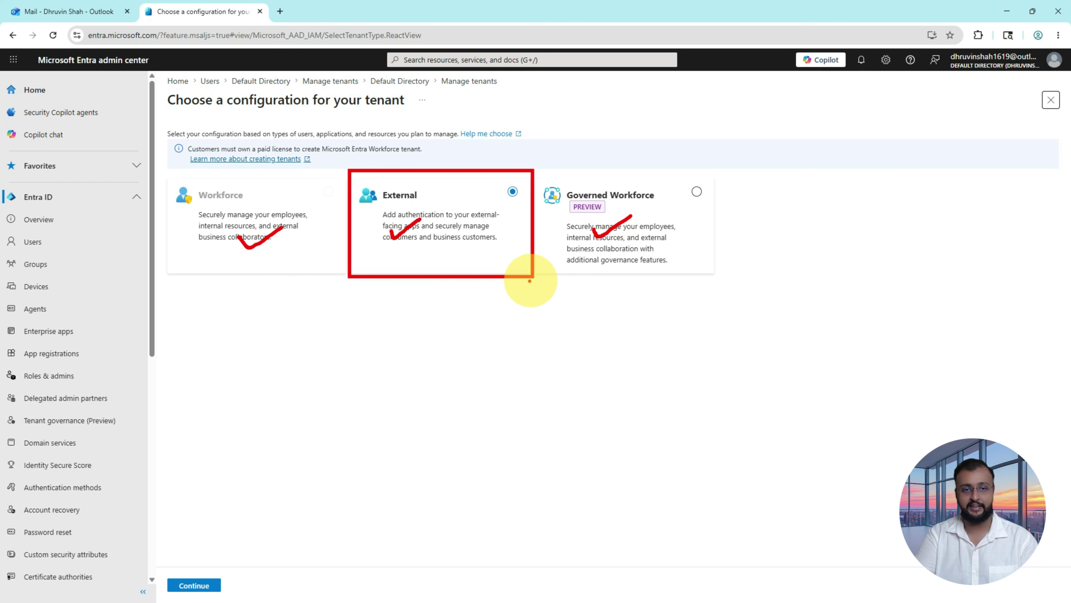
pyautogui.press('Escape')
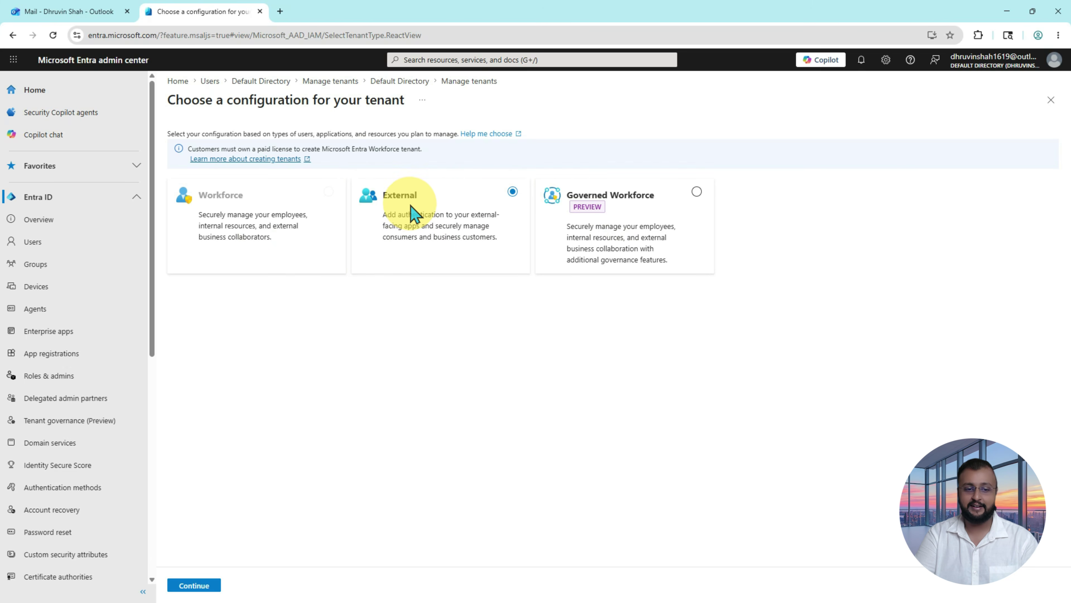
pyautogui.moveTo(241, 471); pyautogui.dragTo(210, 553)
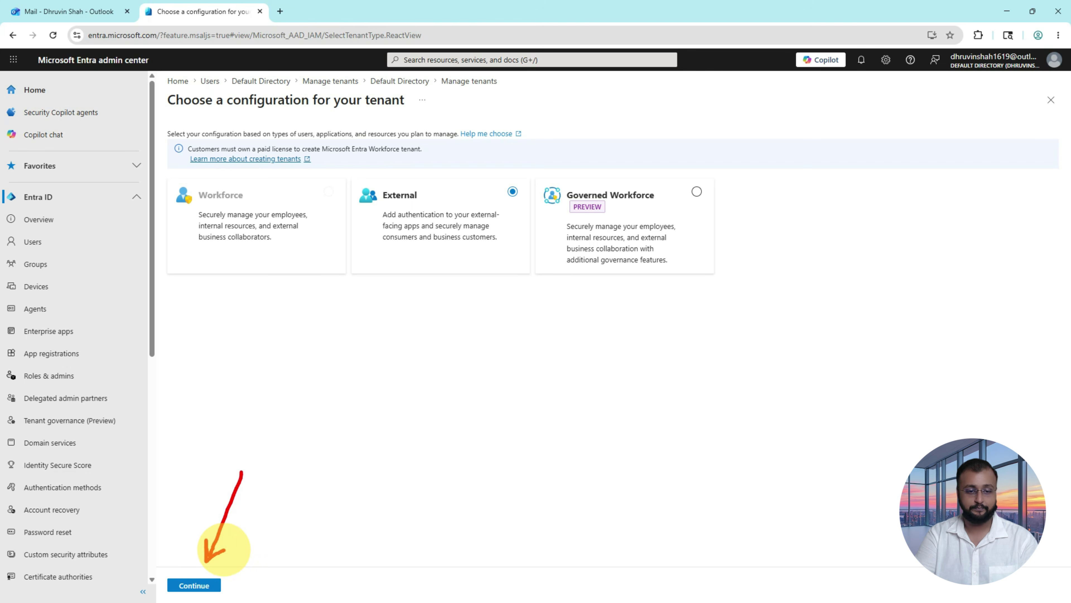
pyautogui.press('Escape')
pyautogui.click(193, 585)
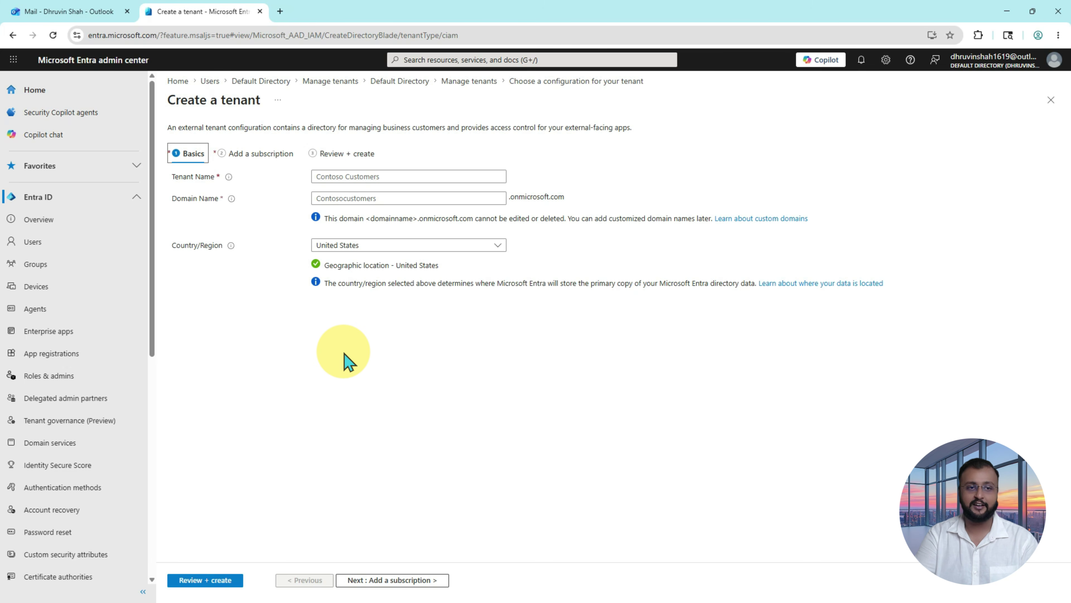
# Step: Name the tenant Power Platform Trainings with domain powerplatformtrainings12 in United States, then review
pyautogui.click(420, 179)
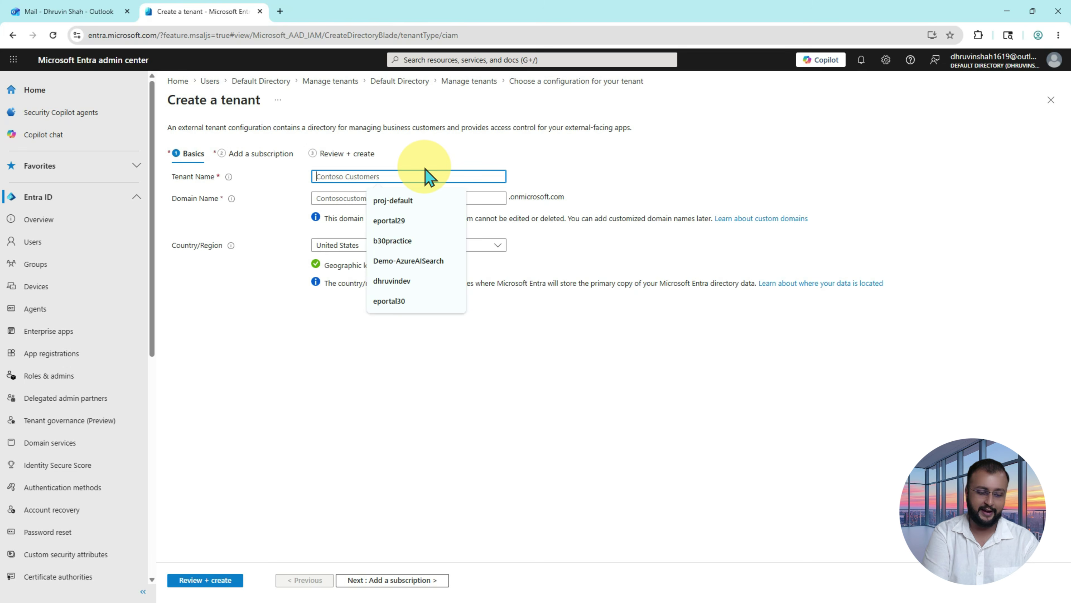
pyautogui.write('Power Platform Trainings')
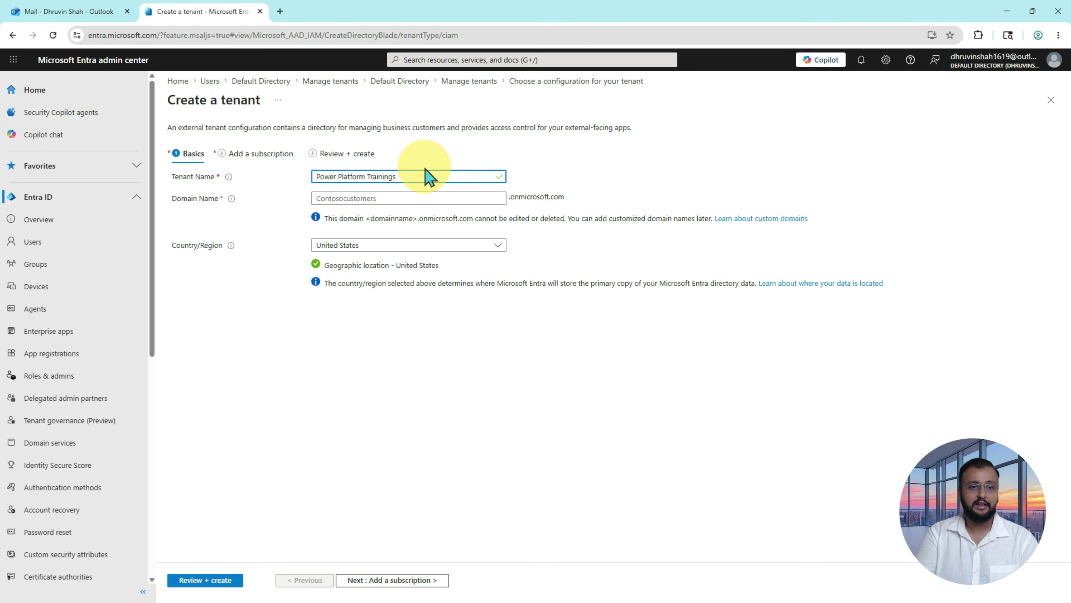
pyautogui.click(399, 199)
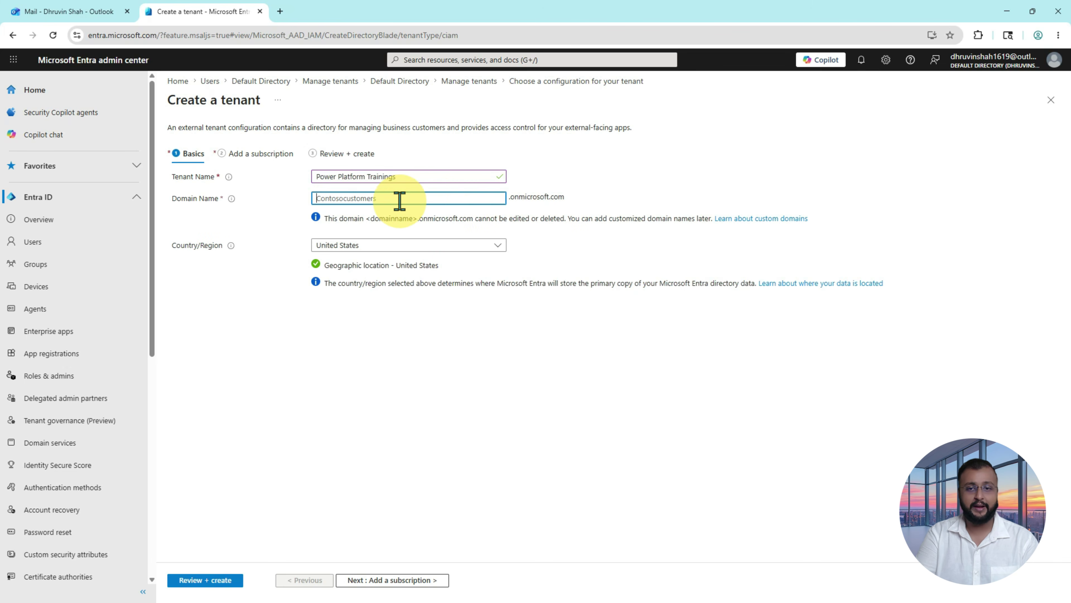
pyautogui.write('powerplatformtrainings1')
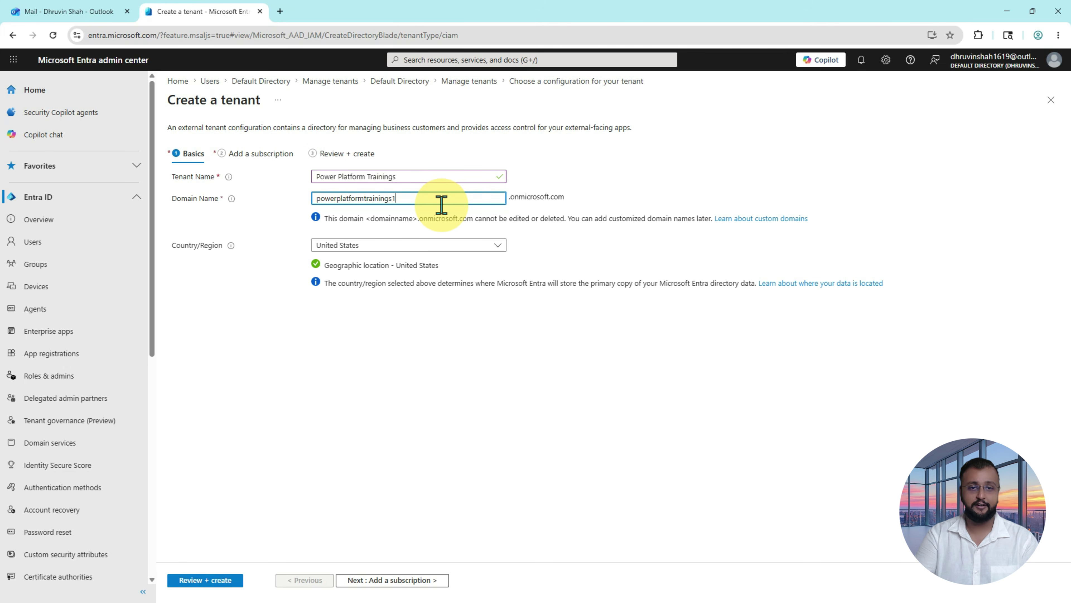
pyautogui.press('Tab')
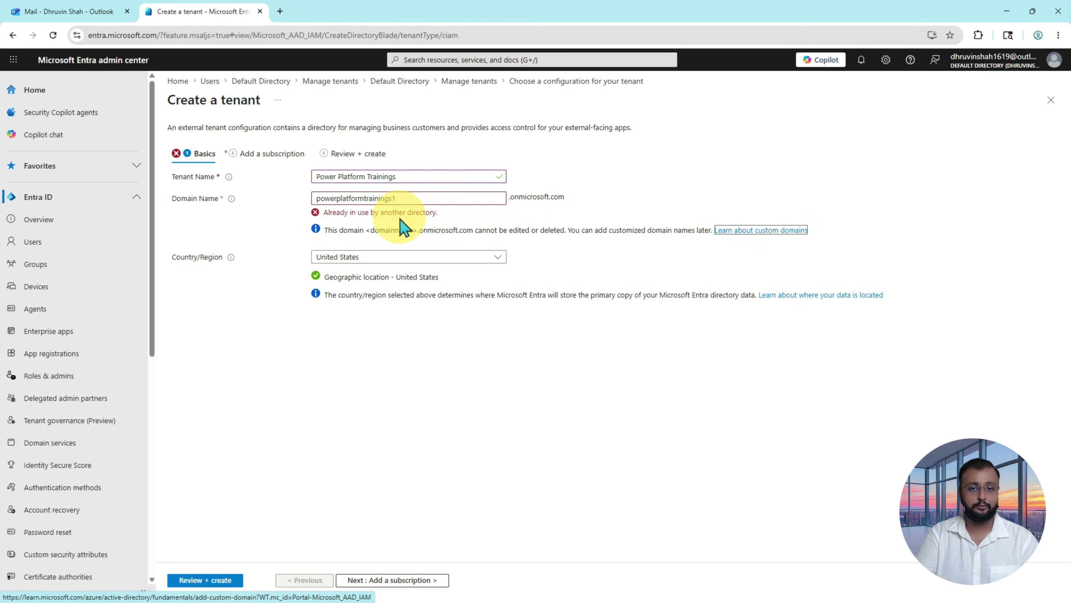
pyautogui.click(417, 198)
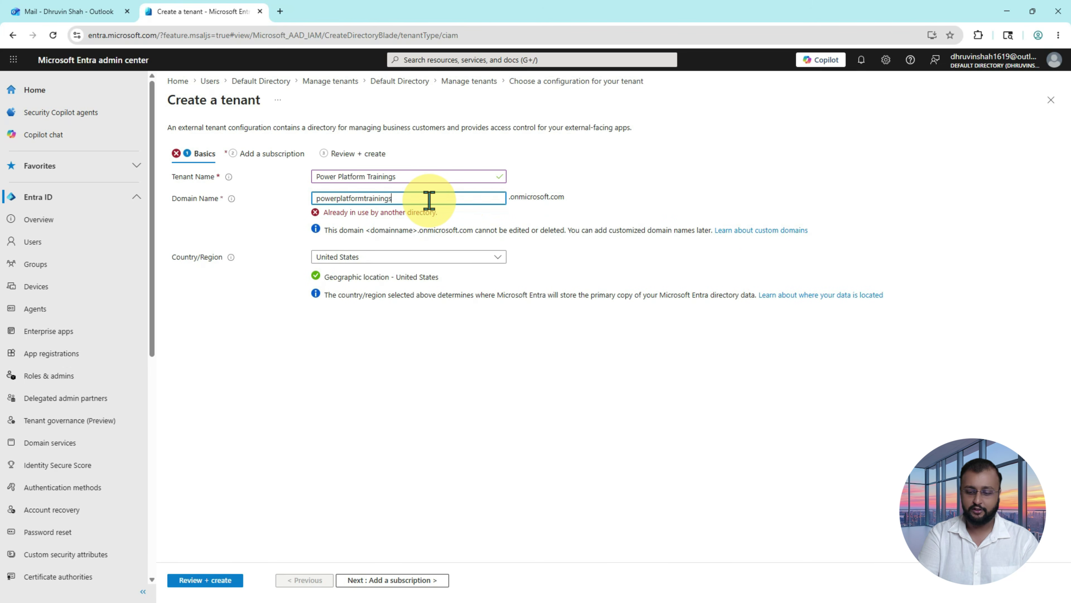
pyautogui.write('2')
pyautogui.press('Tab')
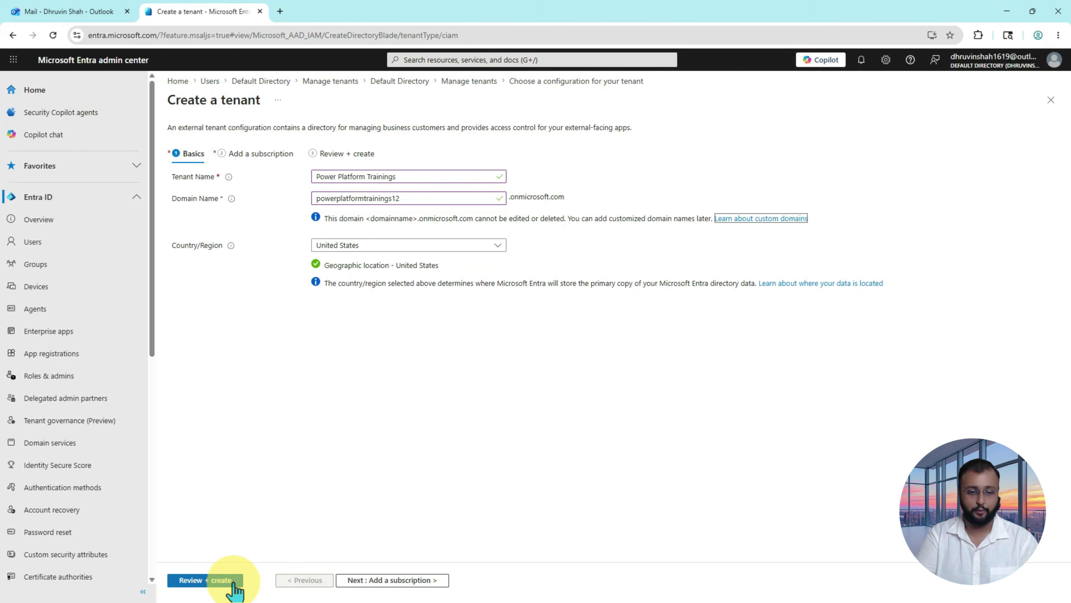
pyautogui.click(219, 582)
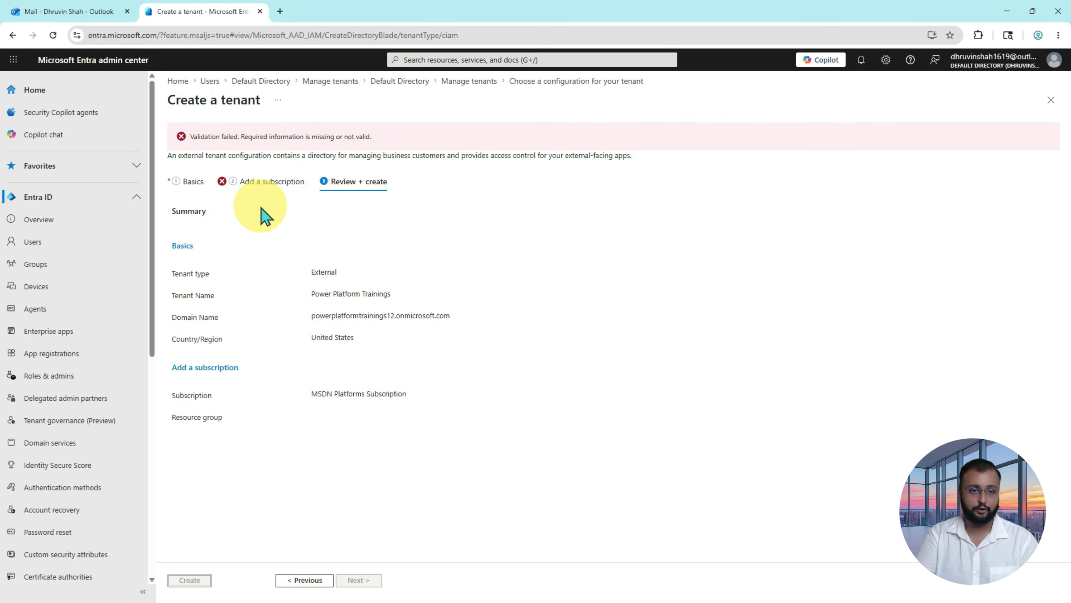
# Step: Use MSDN Platforms Subscription with new resource group PowerPlatformTrainingsYT in East US, then review again
pyautogui.click(274, 182)
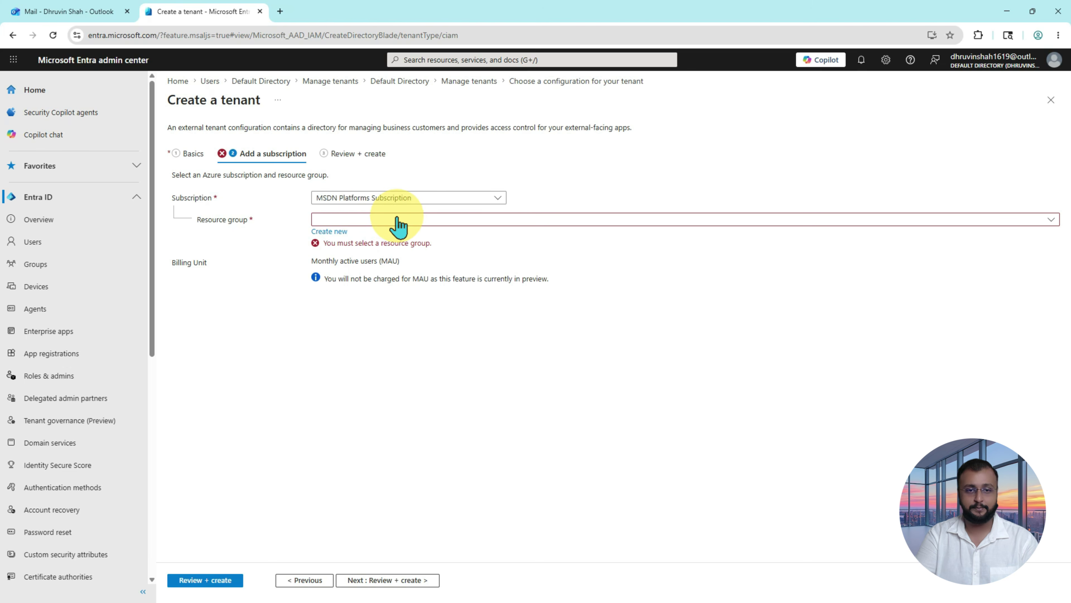
pyautogui.click(397, 198)
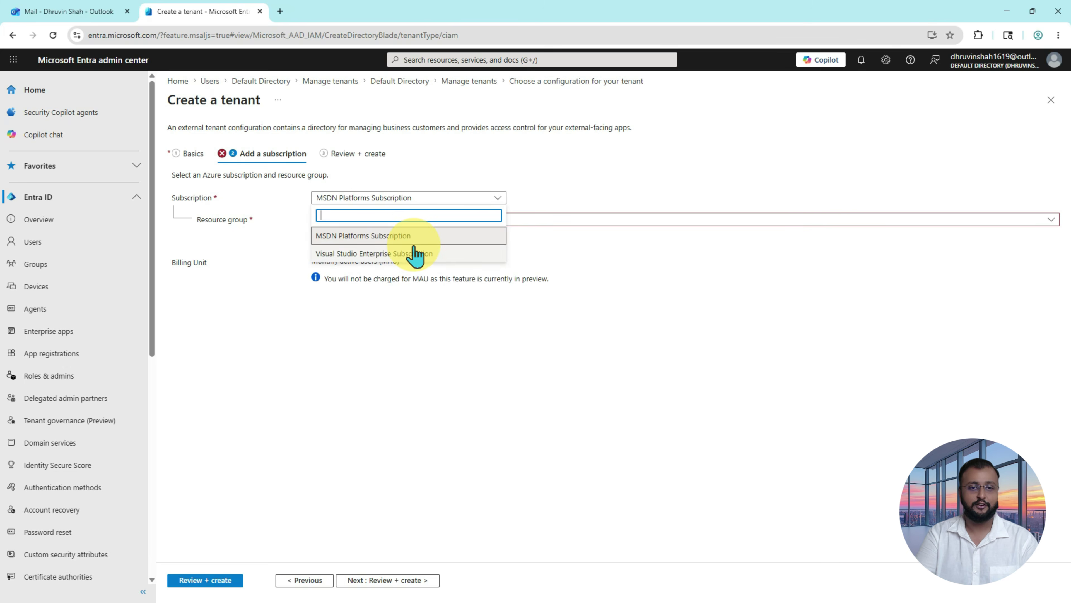
pyautogui.click(406, 239)
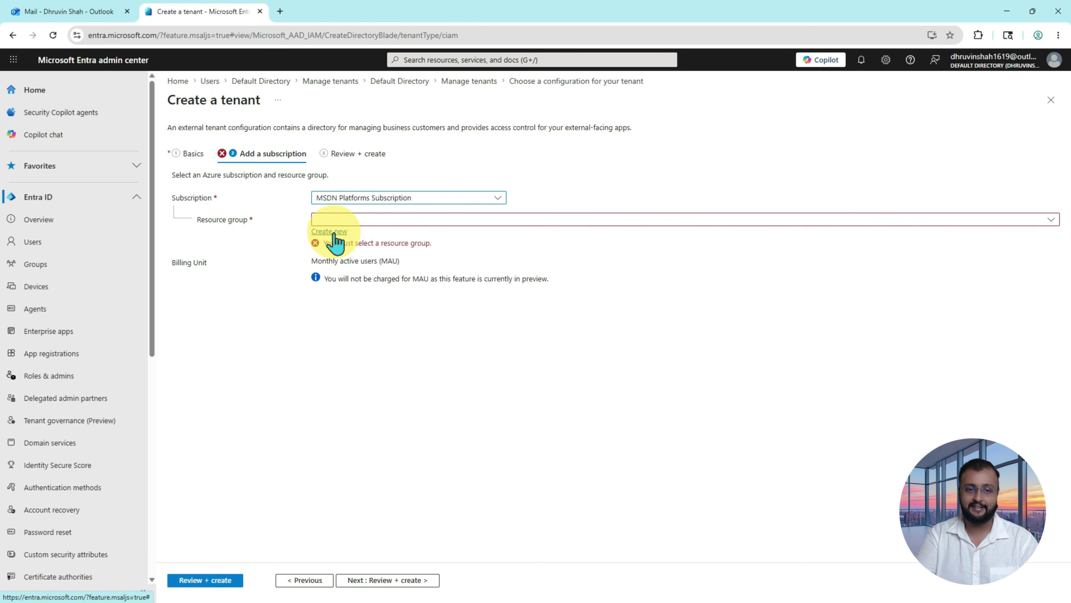
pyautogui.click(333, 232)
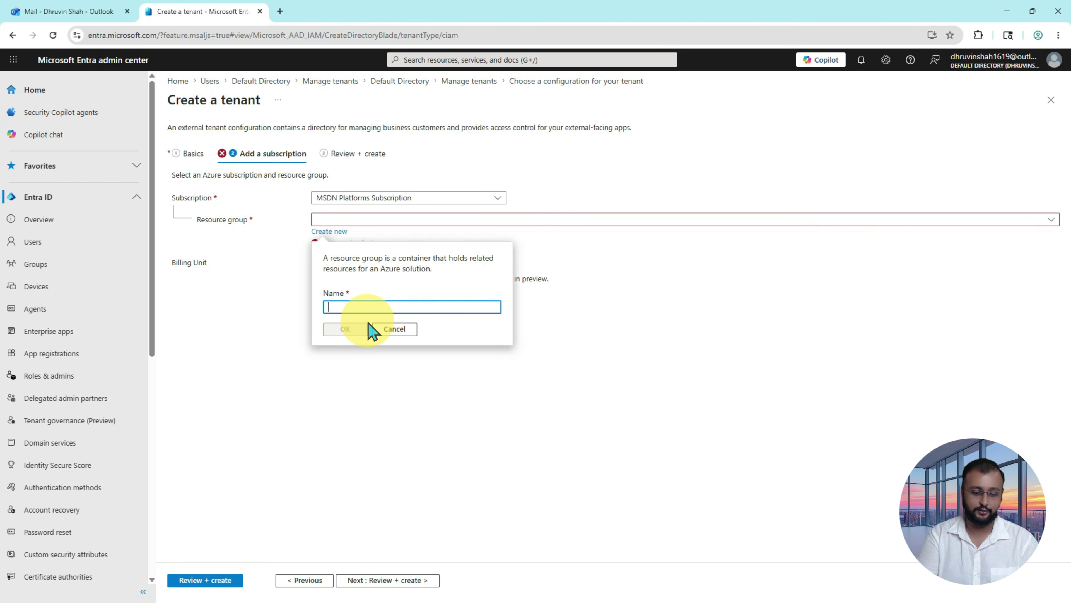
pyautogui.write('PowerPlatformT')
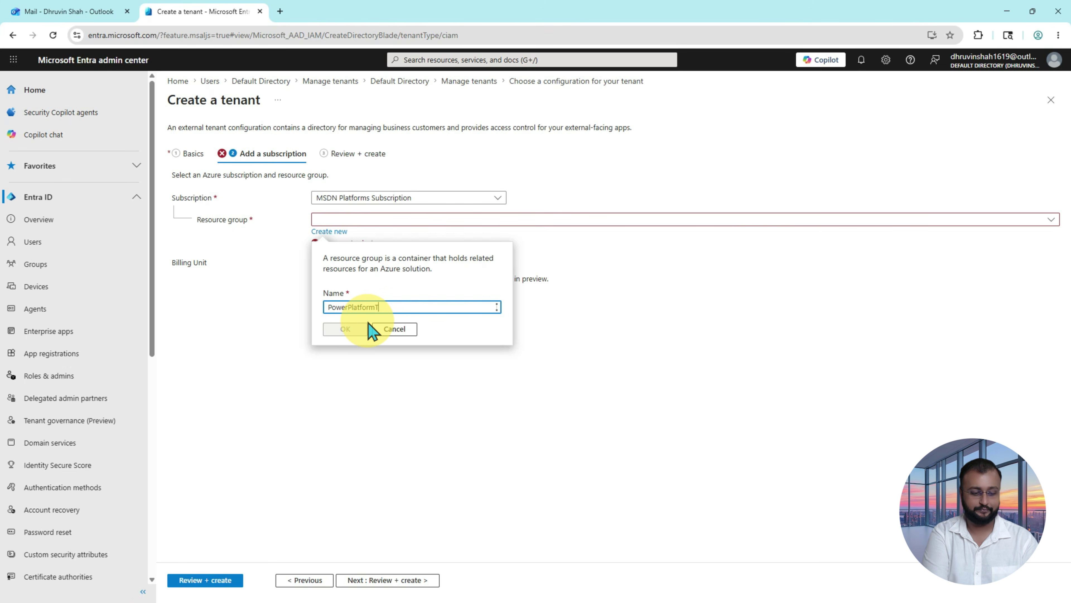
pyautogui.write('rainingsYT')
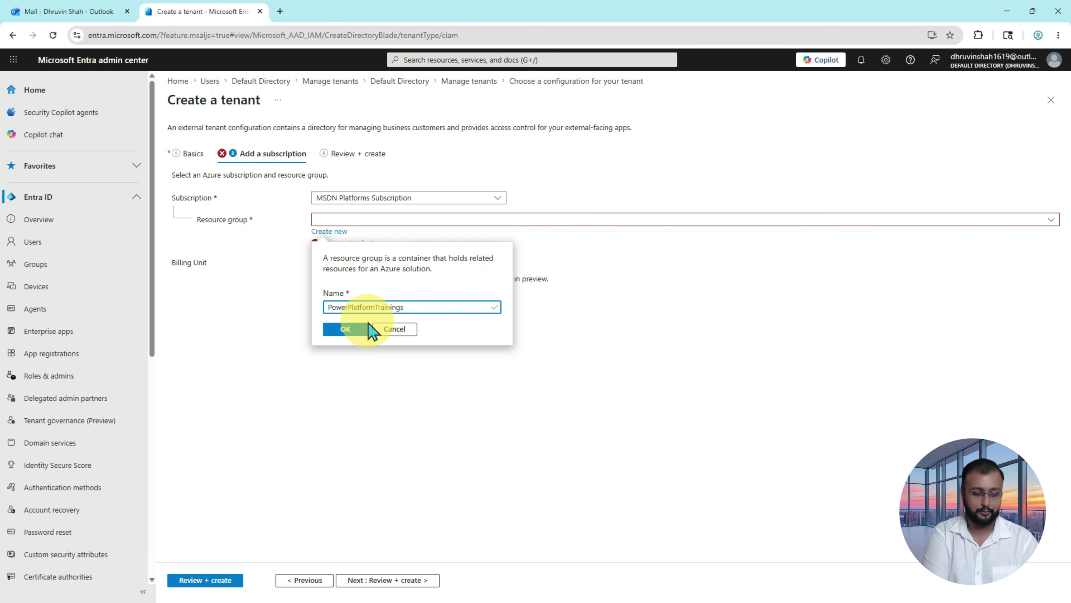
pyautogui.click(353, 332)
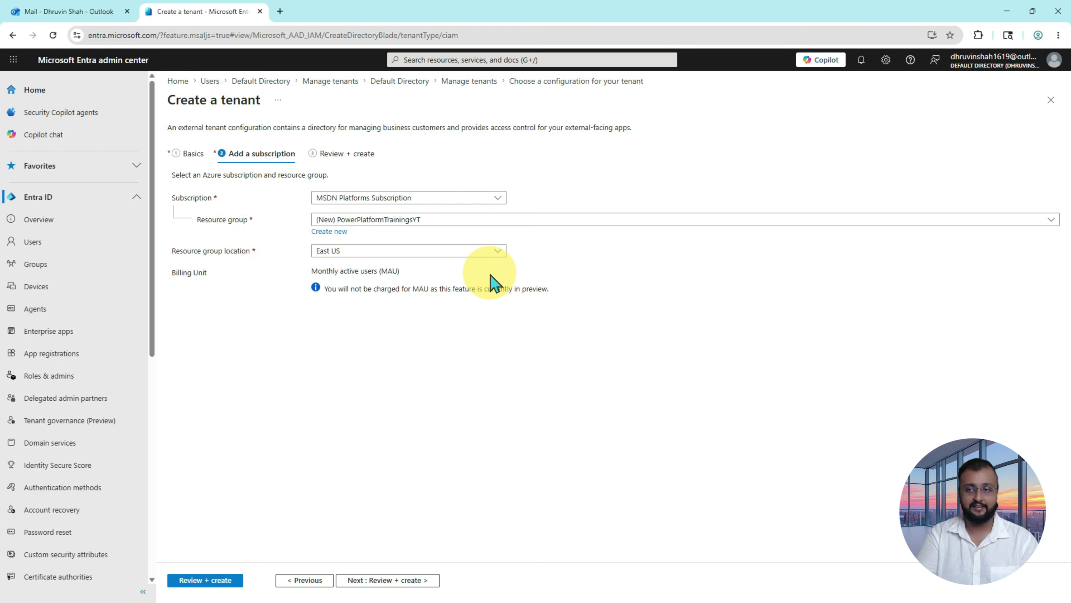
pyautogui.click(211, 580)
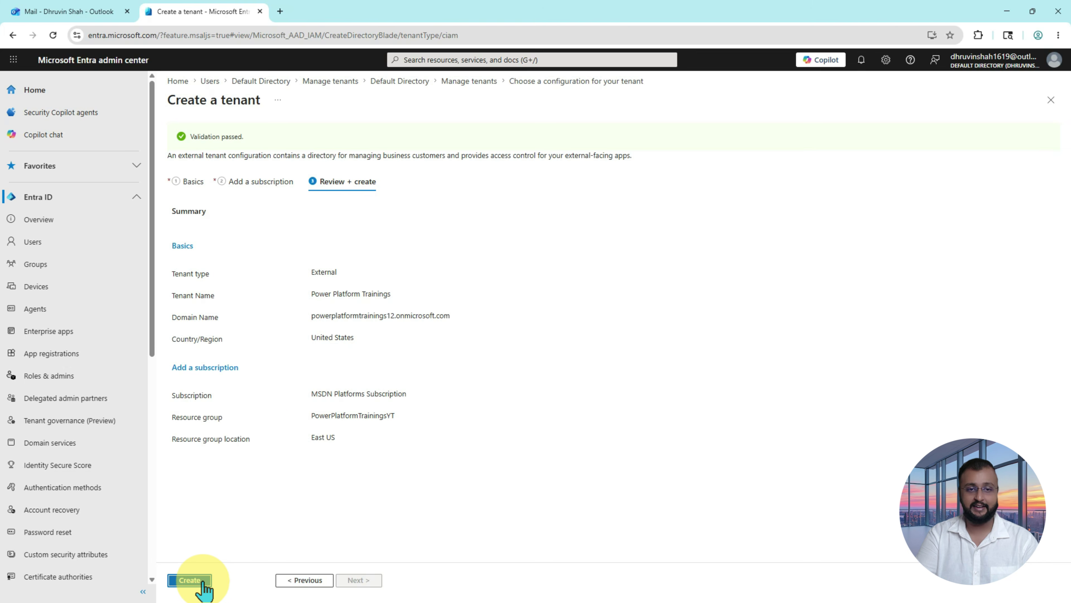
# Step: Create the validated Power Platform Trainings tenant and watch the tenant and resource group notifications
pyautogui.moveTo(226, 488); pyautogui.dragTo(194, 574)
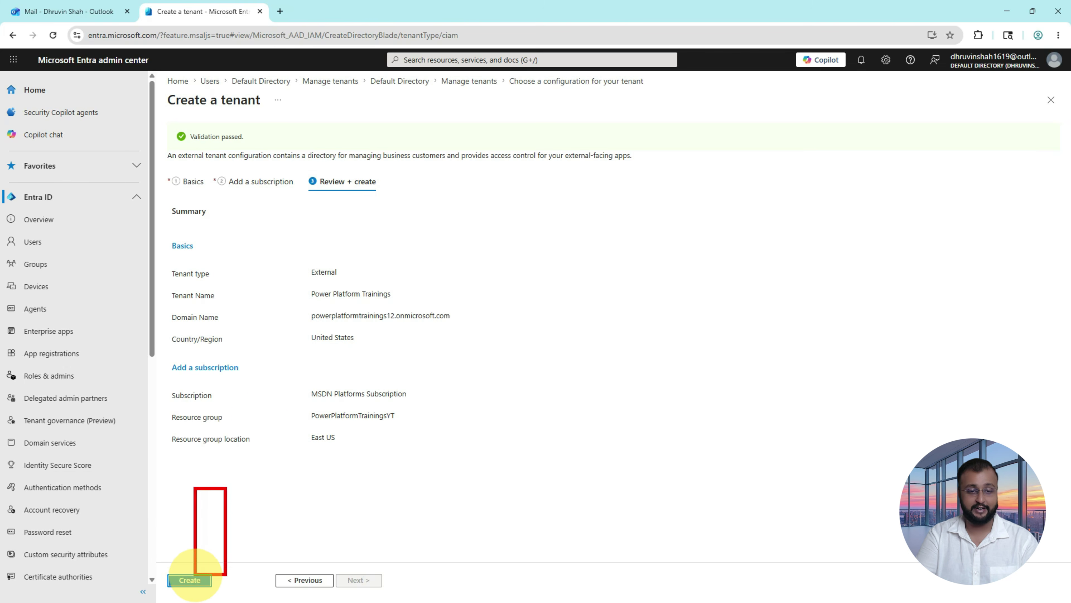
pyautogui.click(190, 581)
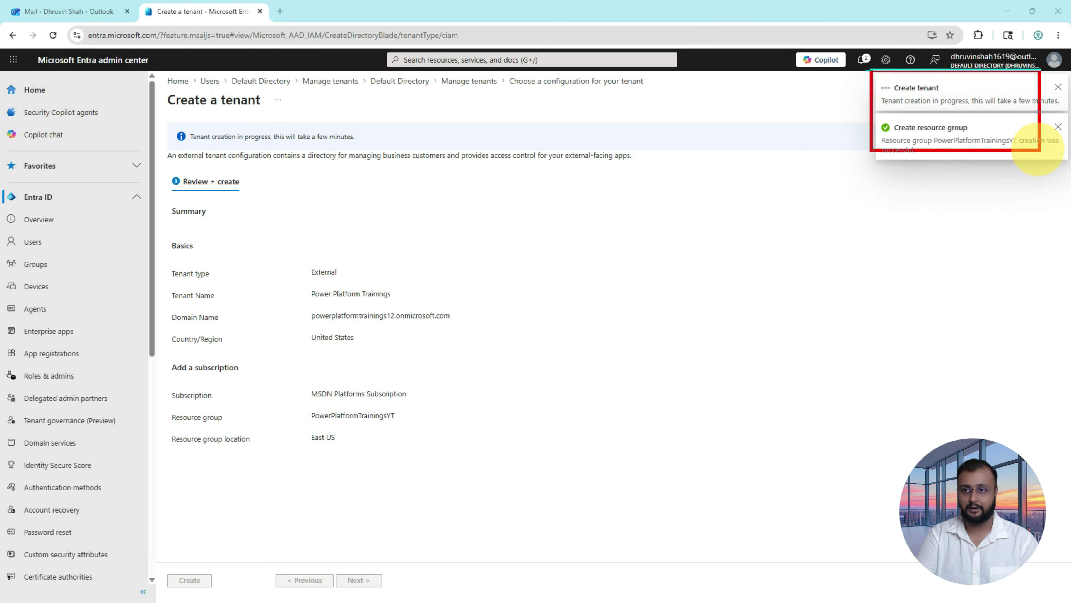
pyautogui.moveTo(808, 105); pyautogui.dragTo(837, 101)
pyautogui.moveTo(954, 97); pyautogui.dragTo(896, 100)
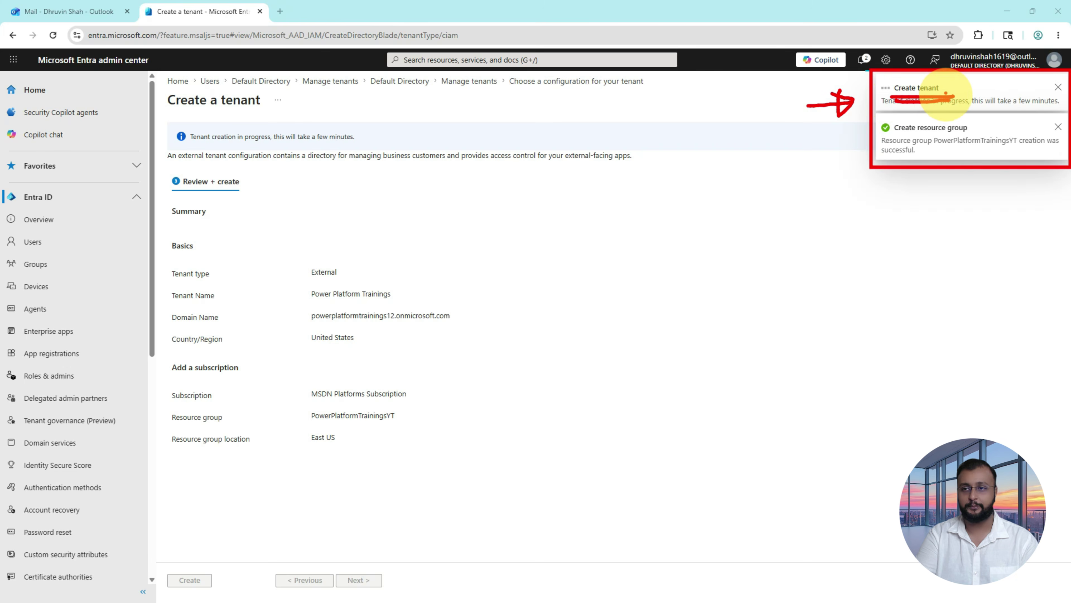
pyautogui.press('Escape')
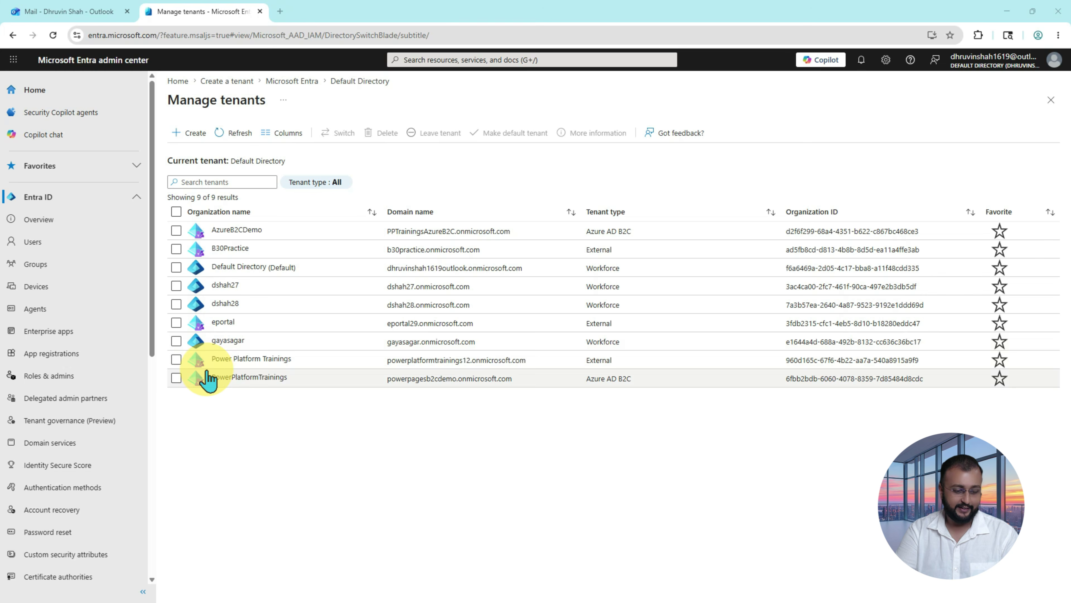
# Step: View the Power Platform Trainings tenant details (domain powerplatformtrainings12), then close them
pyautogui.moveTo(157, 348)
pyautogui.mouseDown()
pyautogui.moveTo(481, 378)
pyautogui.moveTo(1041, 370)
pyautogui.mouseUp()
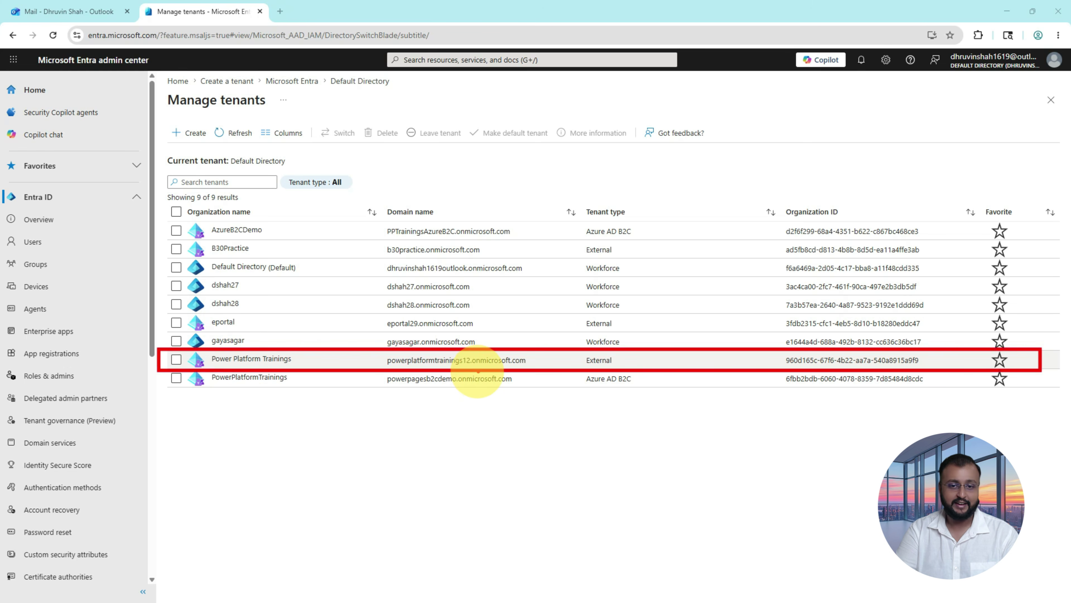
pyautogui.moveTo(431, 368); pyautogui.dragTo(484, 368)
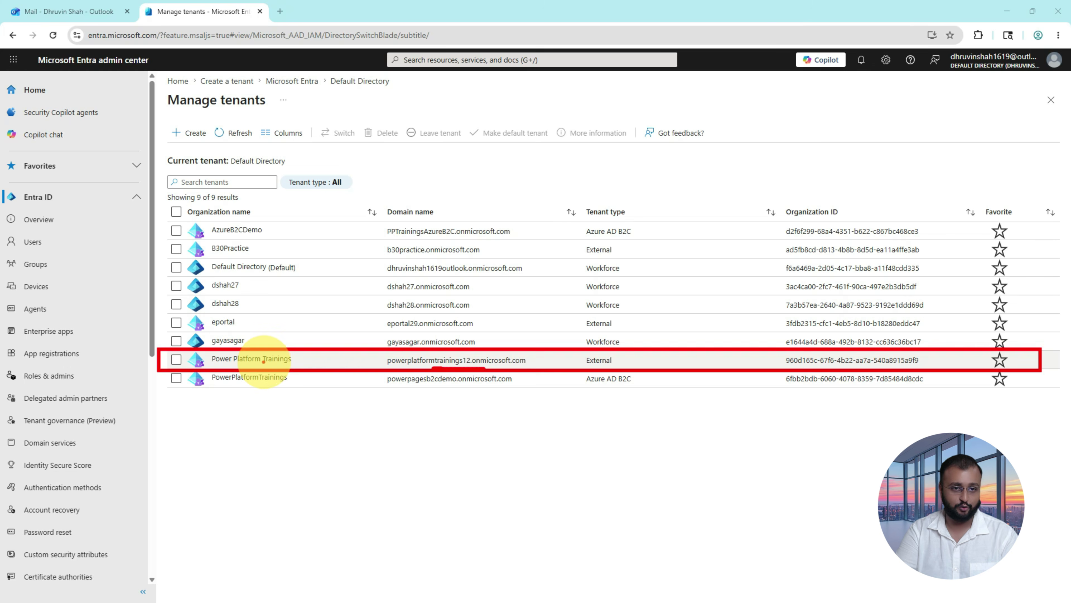
pyautogui.press('Escape')
pyautogui.click(258, 362)
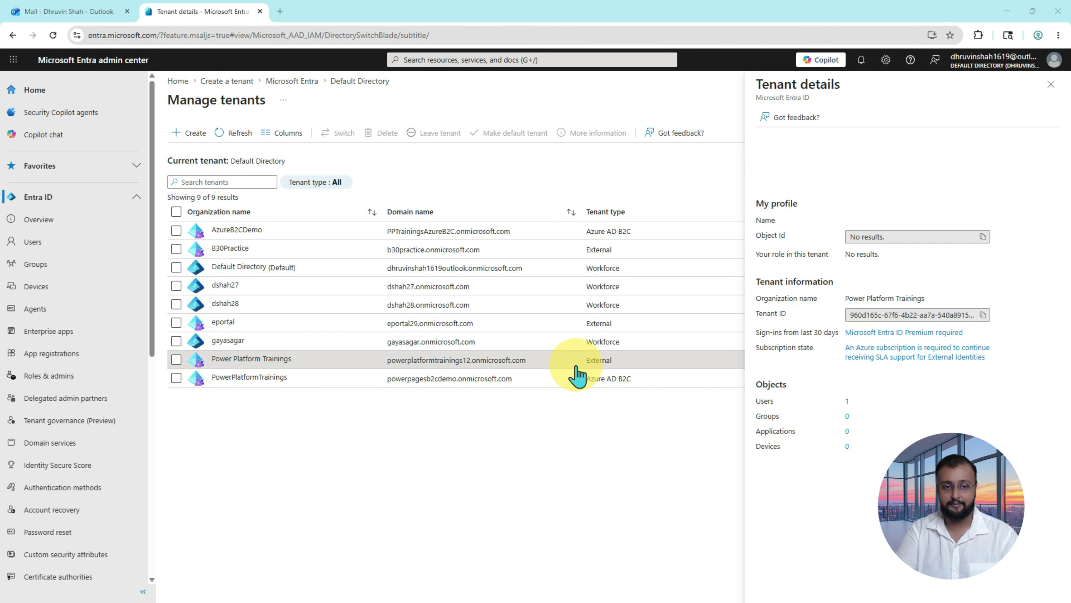
pyautogui.click(1051, 85)
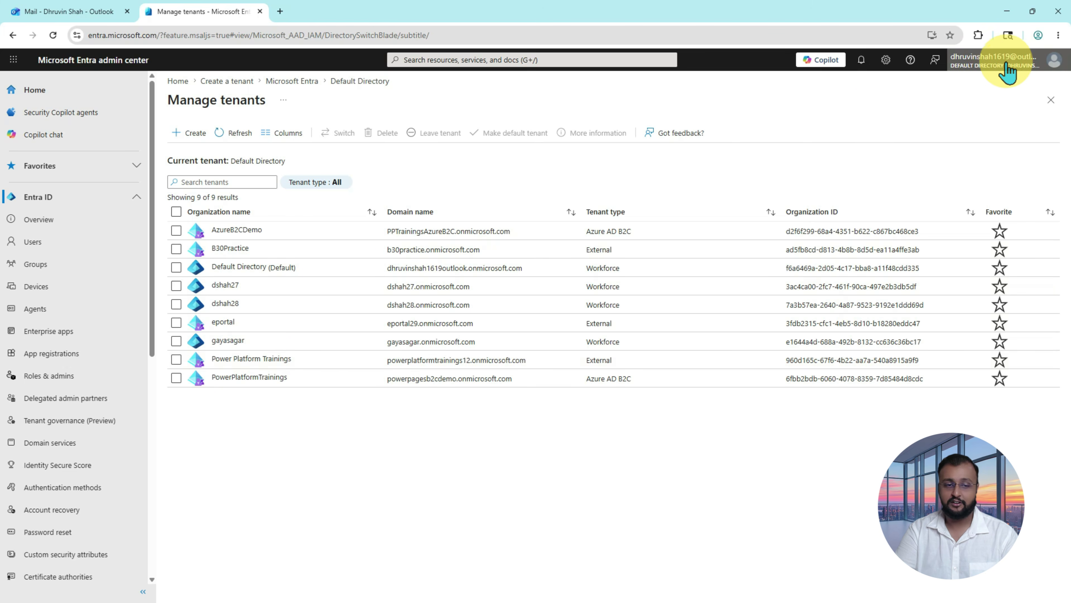
# Step: Switch into the Power Platform Trainings directory, dismiss the MFA notice, and confirm it is active
pyautogui.click(994, 75)
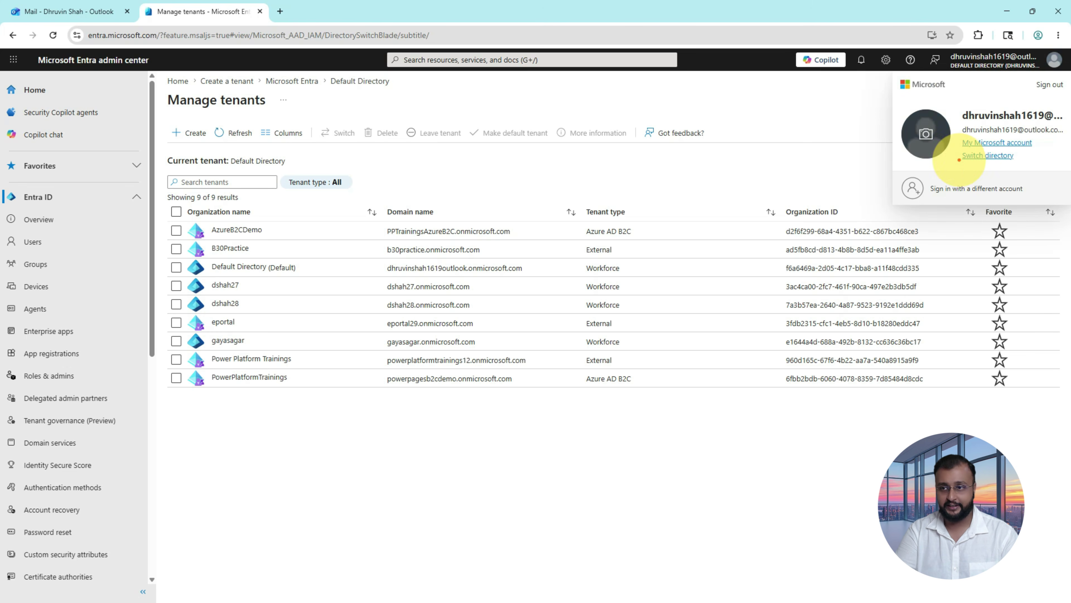
pyautogui.click(997, 156)
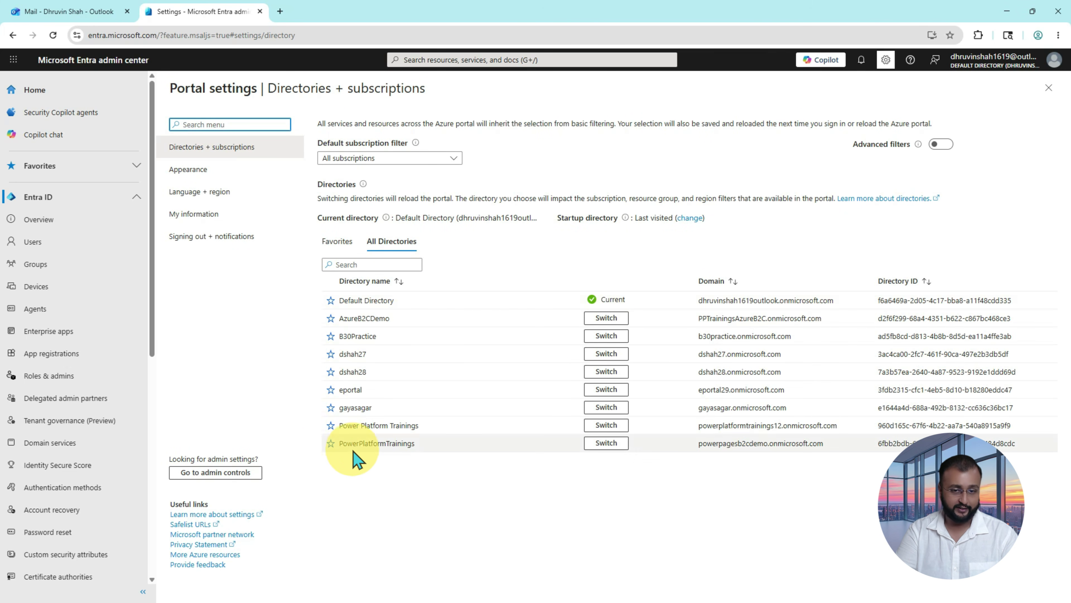
pyautogui.moveTo(329, 415); pyautogui.dragTo(1025, 441)
pyautogui.moveTo(578, 422); pyautogui.dragTo(620, 439)
pyautogui.click(606, 425)
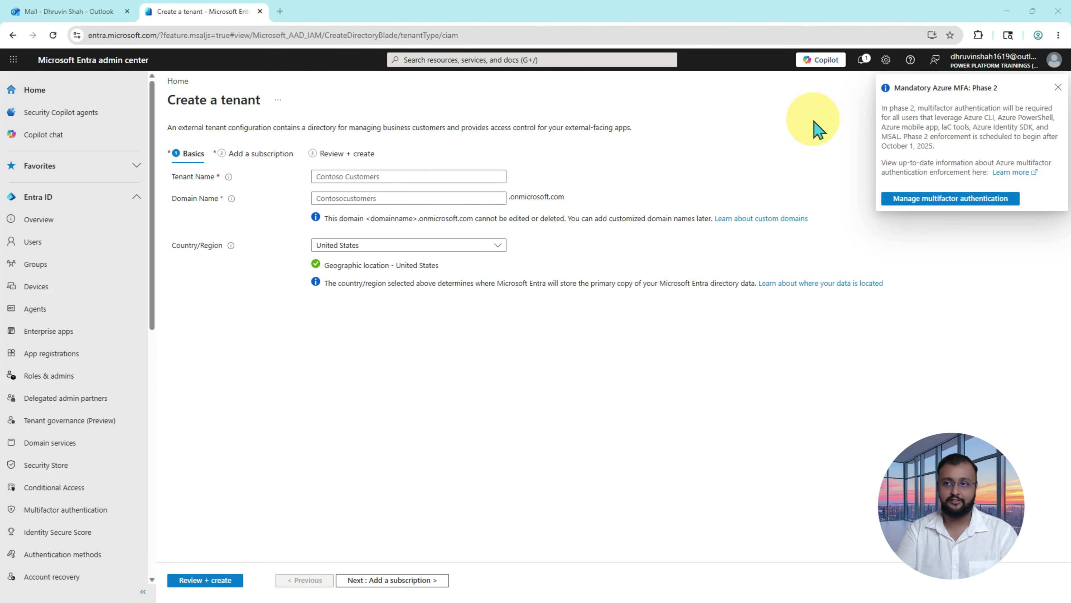
pyautogui.click(976, 69)
pyautogui.click(976, 67)
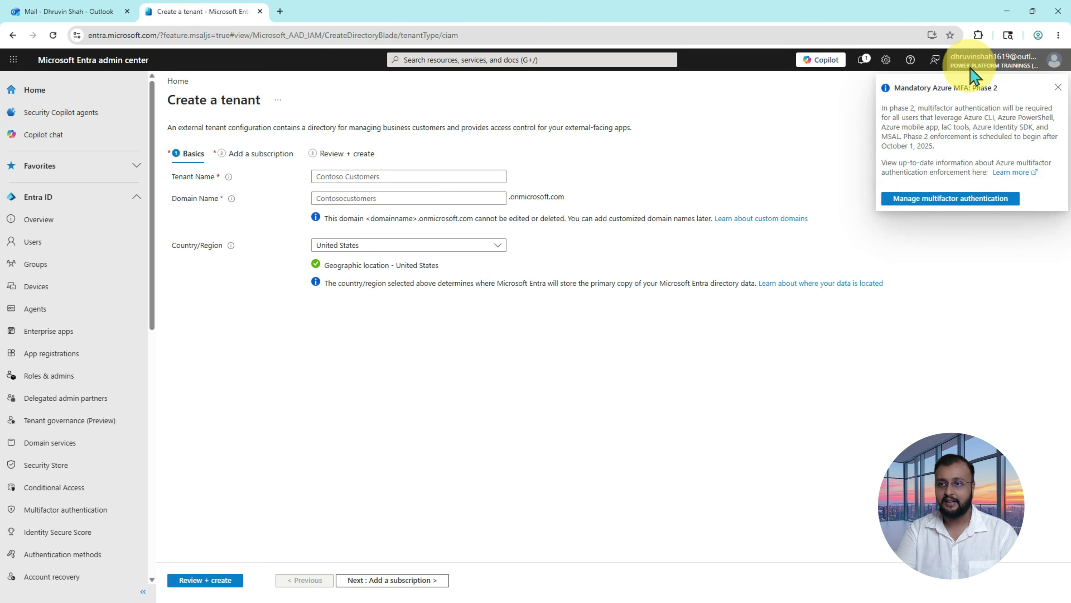
pyautogui.click(1057, 87)
pyautogui.click(1000, 63)
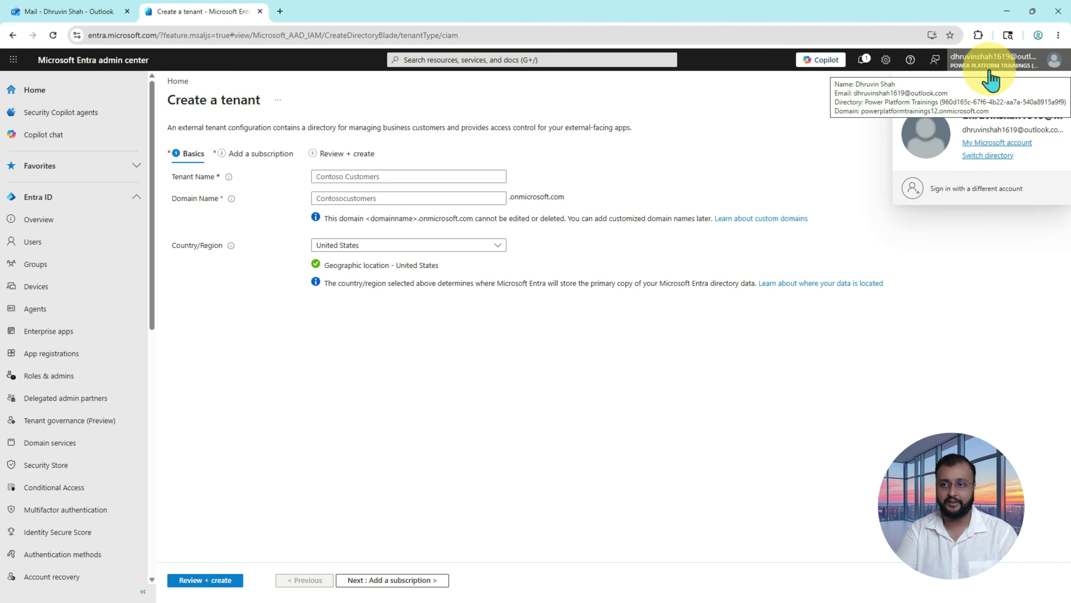
pyautogui.click(210, 315)
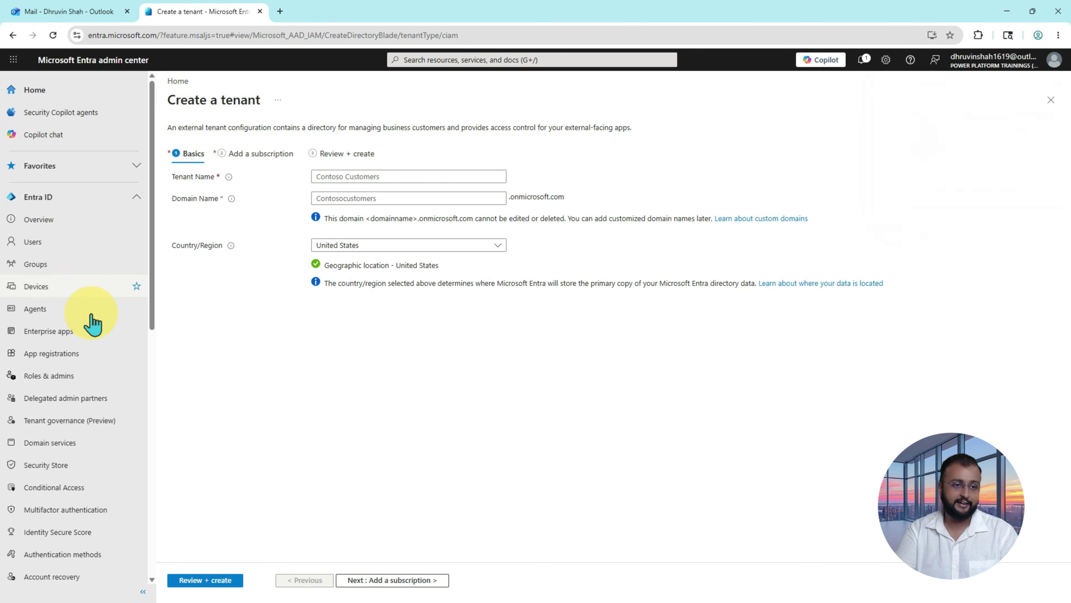
# Step: Begin a single-tenant Web app registration named PowerPlatformTrainingExternalB2cEntra, then return to Power Pages for the Reply URL
pyautogui.click(81, 354)
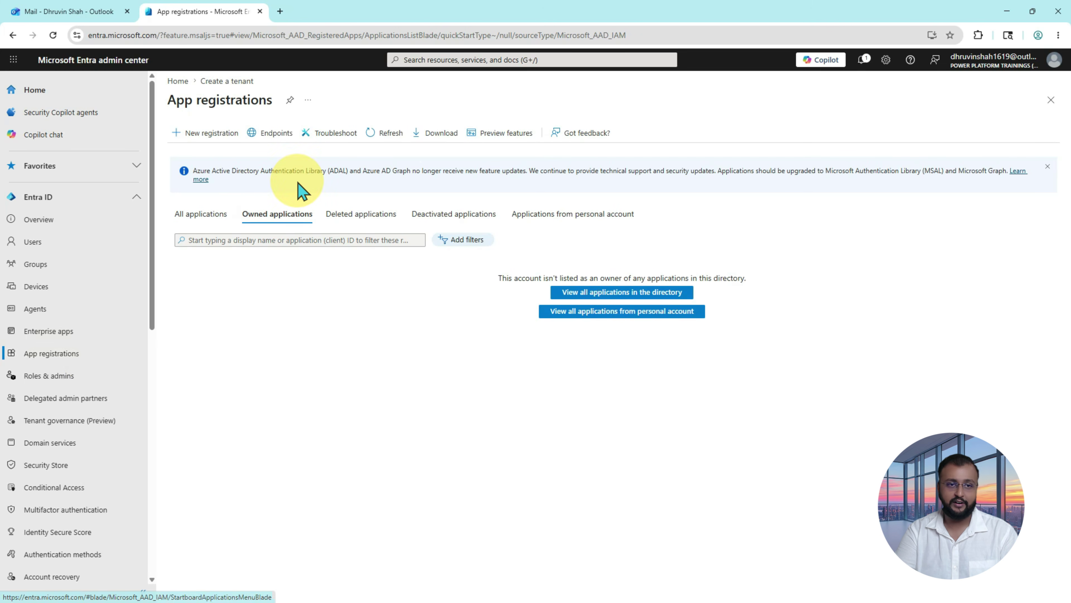
pyautogui.click(215, 137)
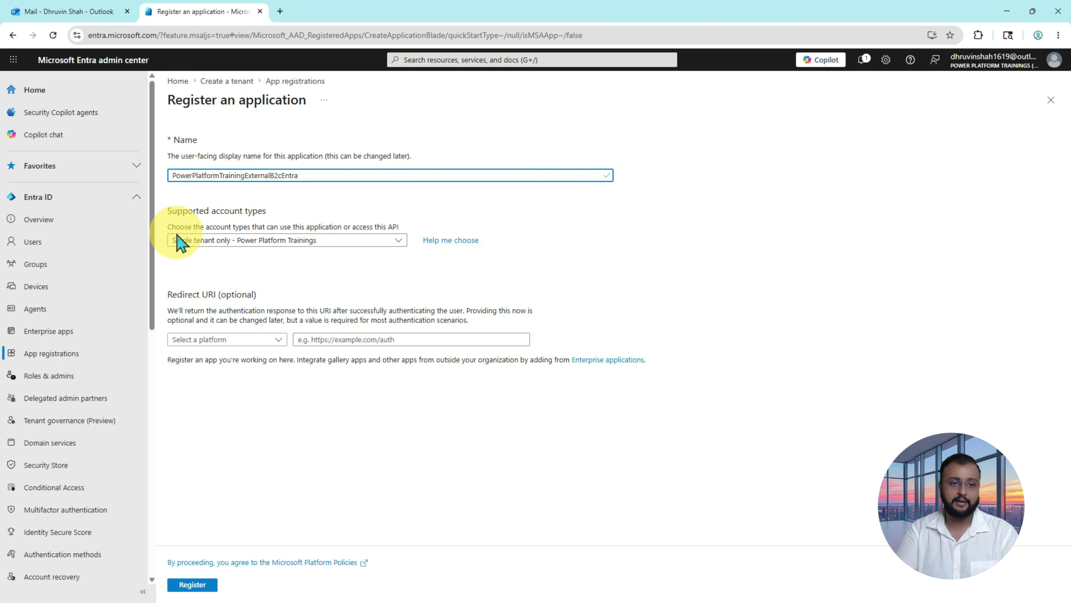
pyautogui.click(247, 241)
pyautogui.click(260, 257)
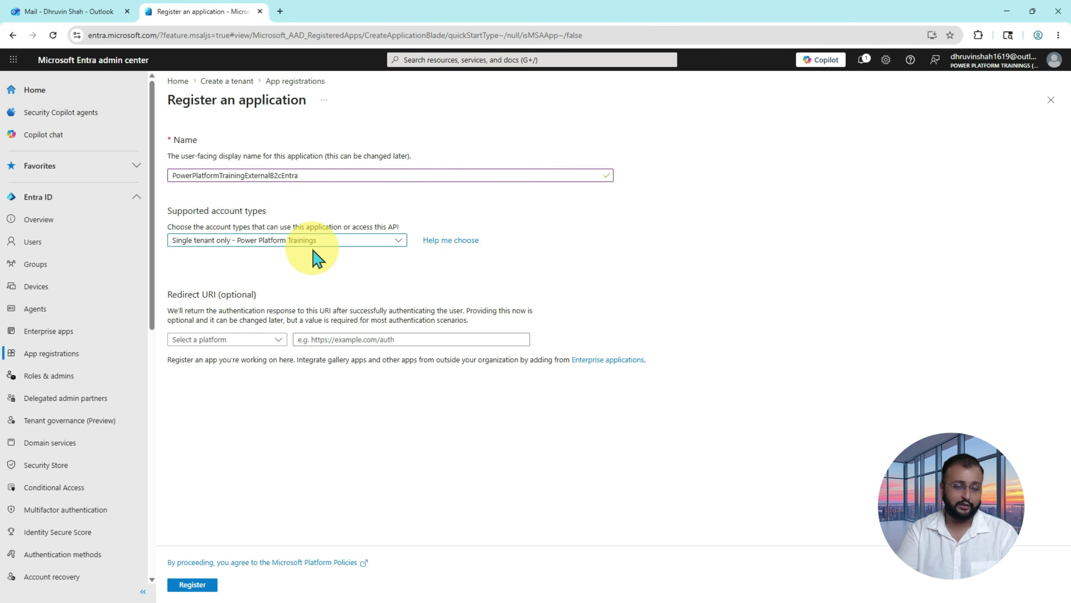
pyautogui.click(277, 341)
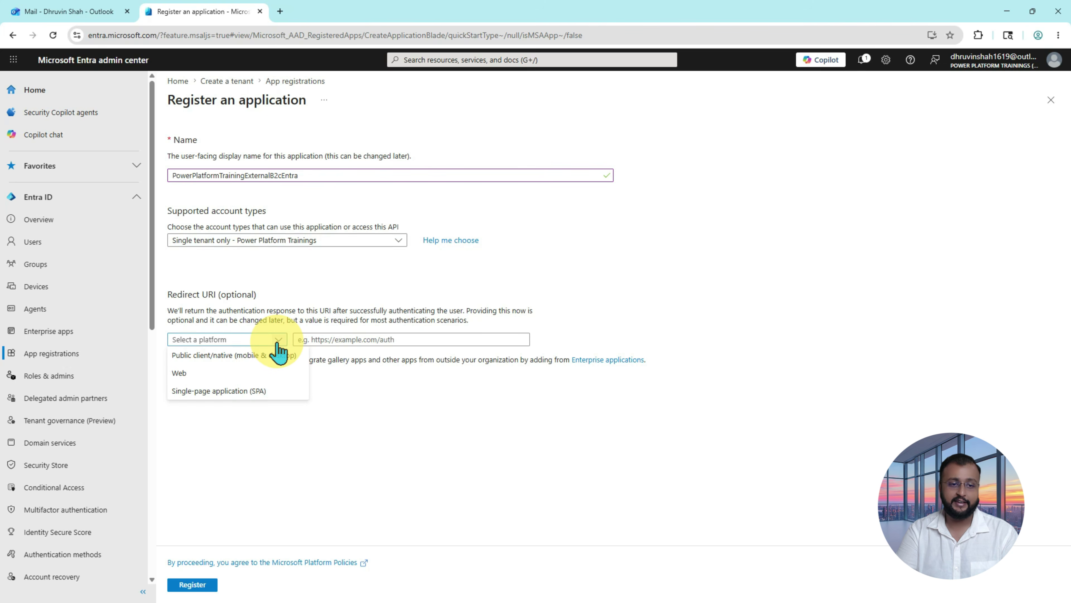
pyautogui.click(261, 376)
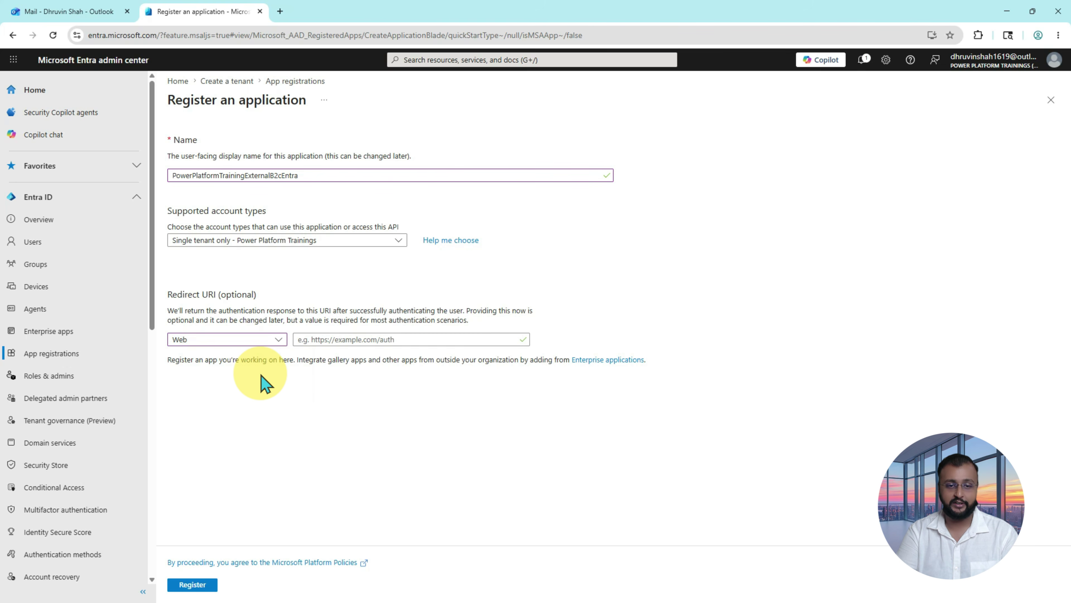
pyautogui.click(341, 342)
pyautogui.click(313, 392)
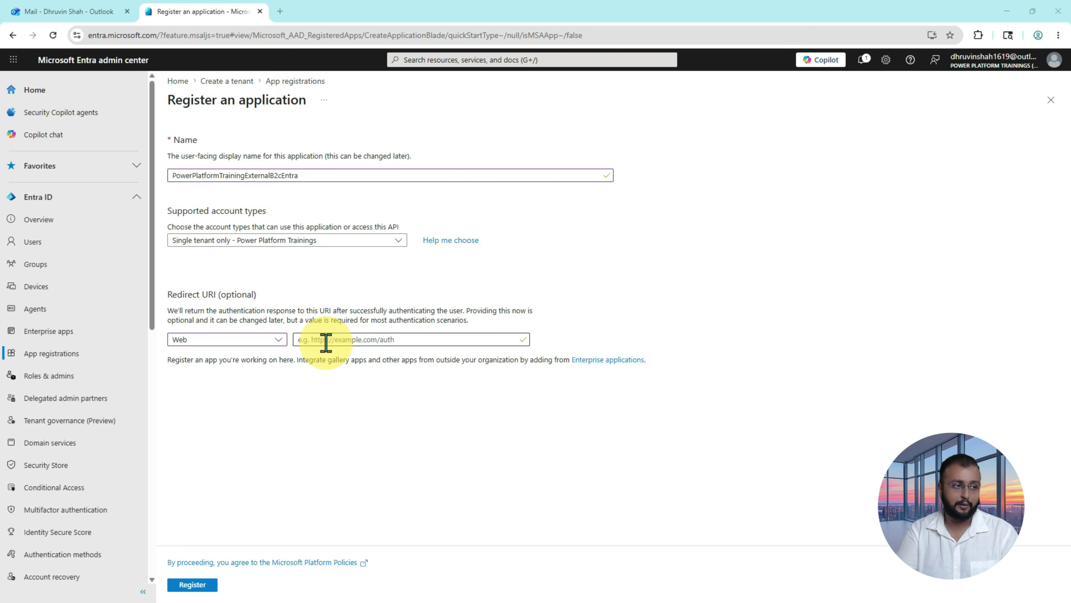
pyautogui.hotkey('alt', 'Tab')
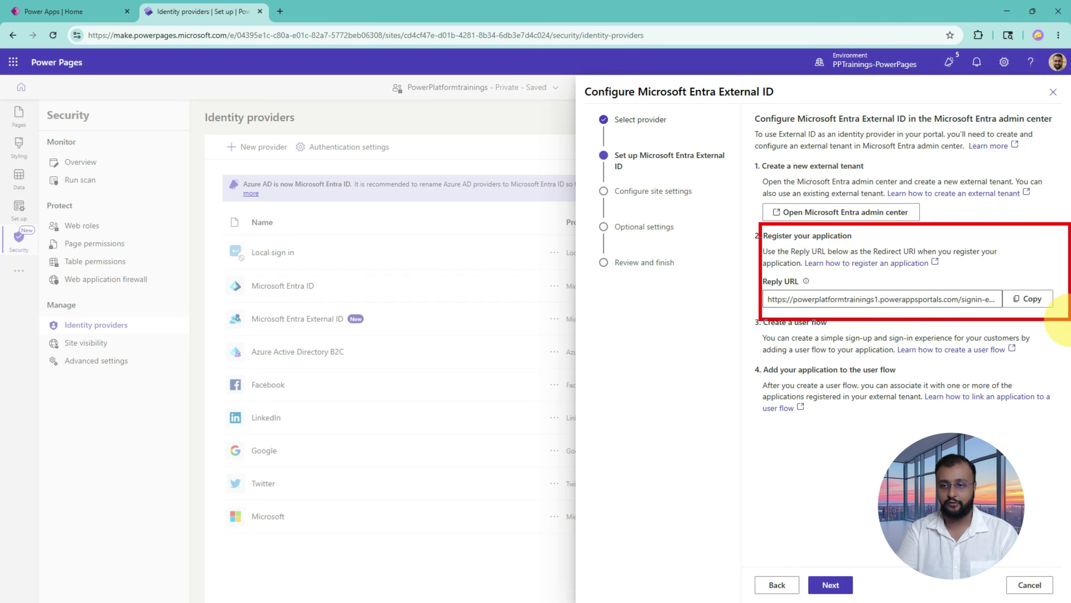
# Step: Highlight the Register your application step and the site's Reply URL in the External ID wizard
pyautogui.moveTo(781, 245)
pyautogui.mouseDown()
pyautogui.moveTo(845, 239)
pyautogui.moveTo(833, 252)
pyautogui.mouseUp()
pyautogui.moveTo(764, 308)
pyautogui.mouseDown()
pyautogui.moveTo(862, 308)
pyautogui.moveTo(774, 311)
pyautogui.moveTo(848, 301)
pyautogui.moveTo(843, 322)
pyautogui.moveTo(846, 299)
pyautogui.mouseUp()
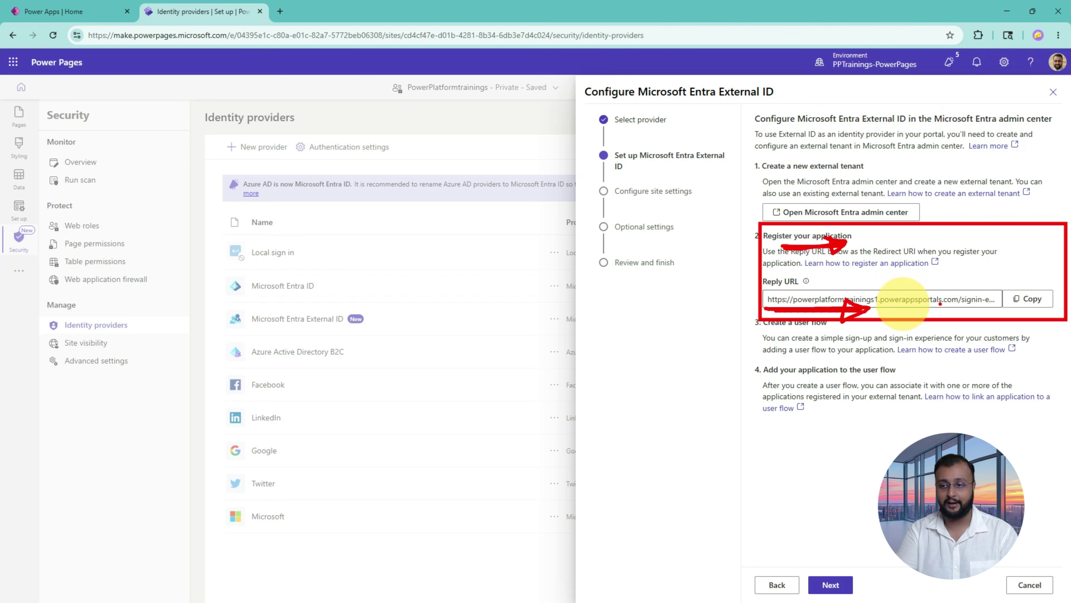
pyautogui.press('Escape')
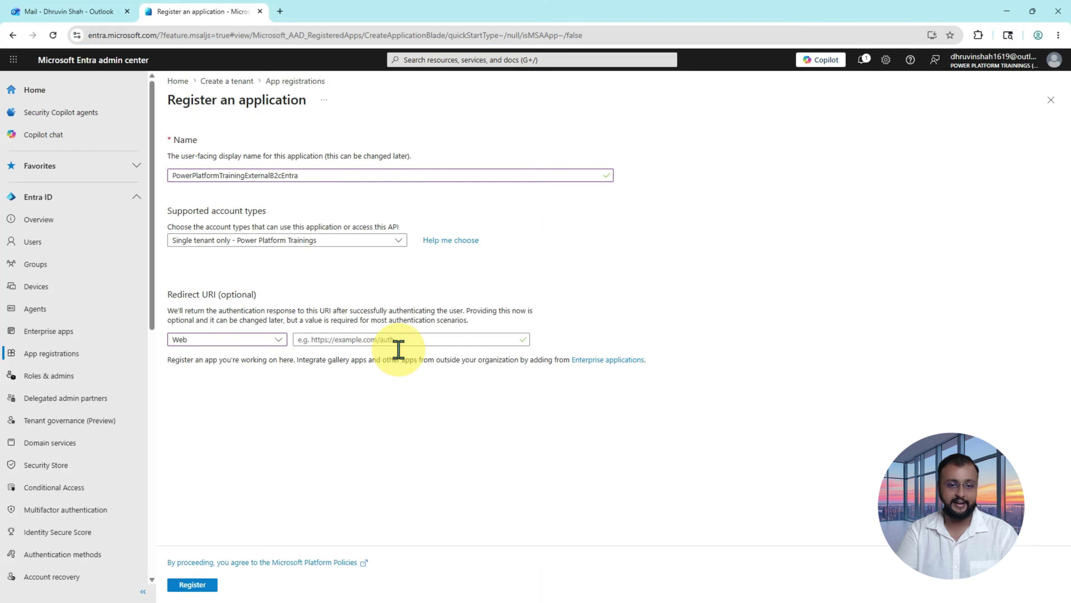
# Step: Paste the site's reply URL as a Web-platform redirect URI and register the app
pyautogui.click(364, 340)
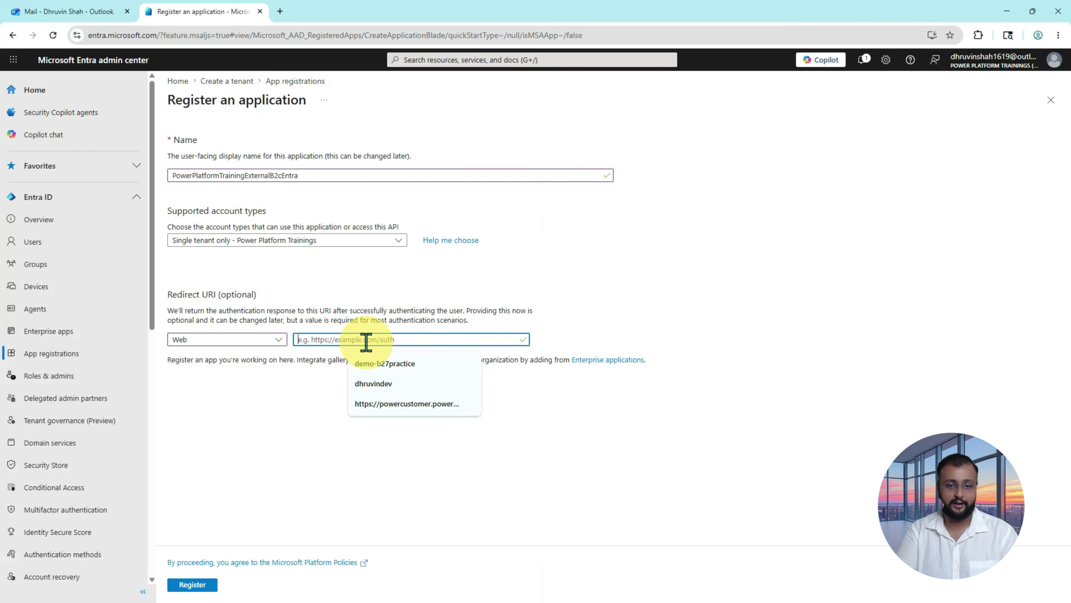
pyautogui.hotkey('ctrl', 'v')
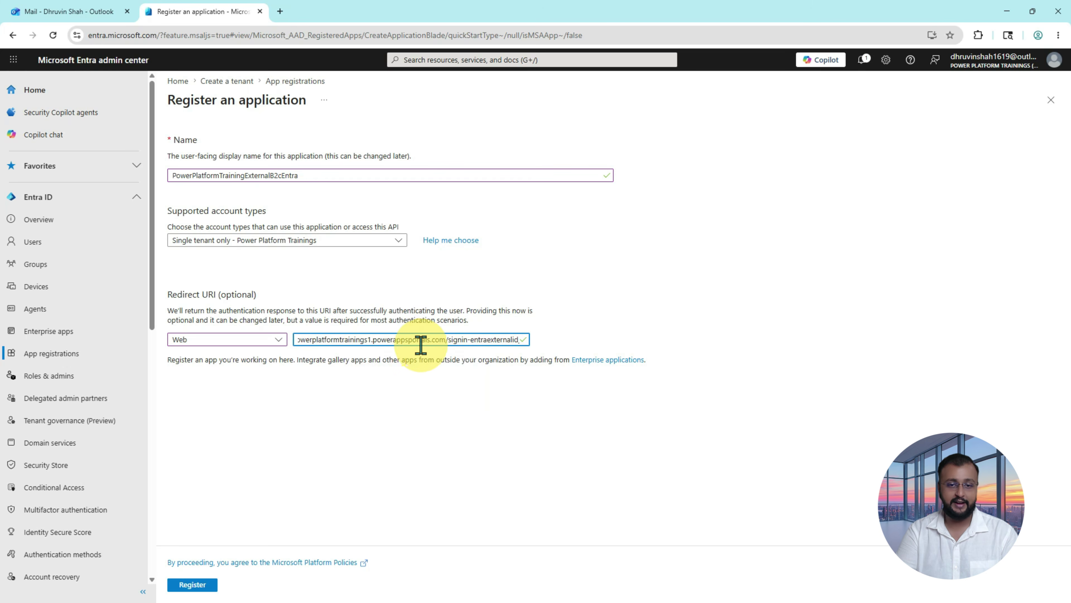
pyautogui.moveTo(430, 340); pyautogui.dragTo(287, 345)
pyautogui.click(286, 344)
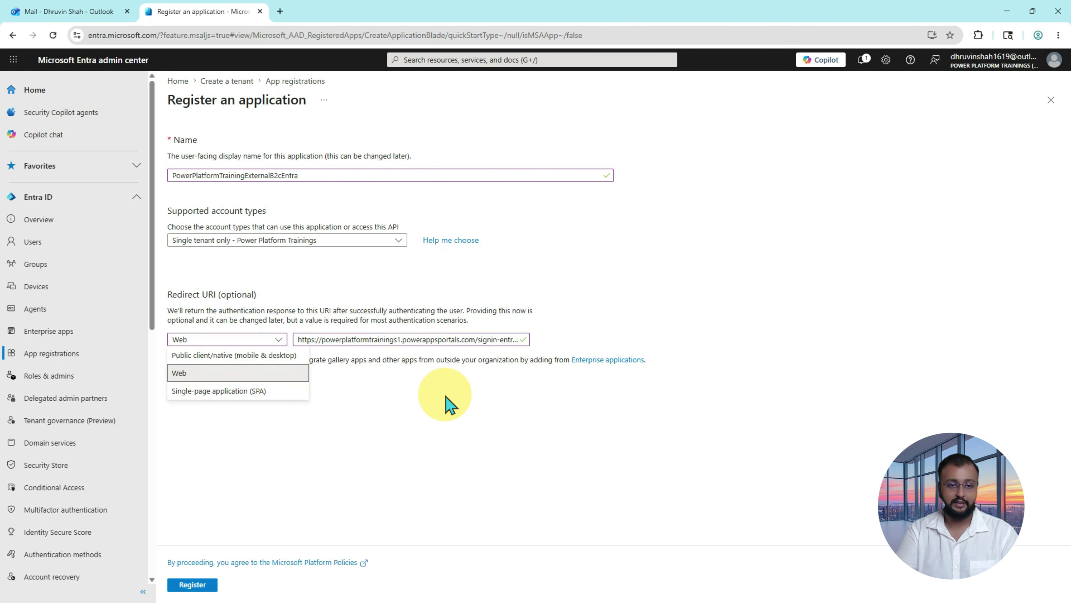
pyautogui.click(468, 399)
pyautogui.click(194, 587)
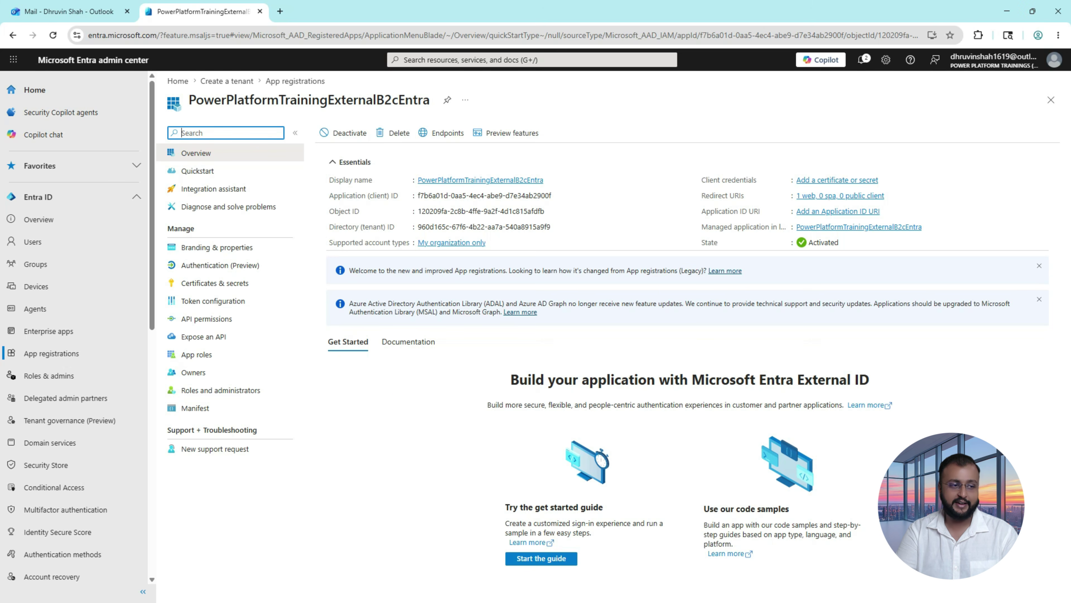
# Step: Open a blank Notepad note and copy the app's Application (client) ID
pyautogui.hotkey('alt', 'Tab')
pyautogui.hotkey('ctrl', 'n')
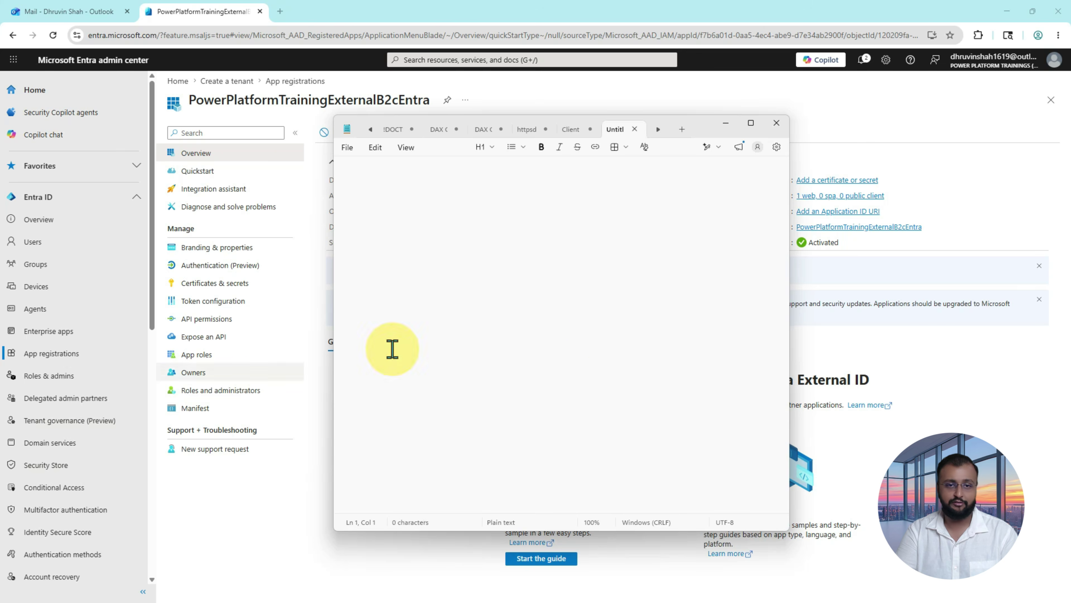
pyautogui.click(922, 253)
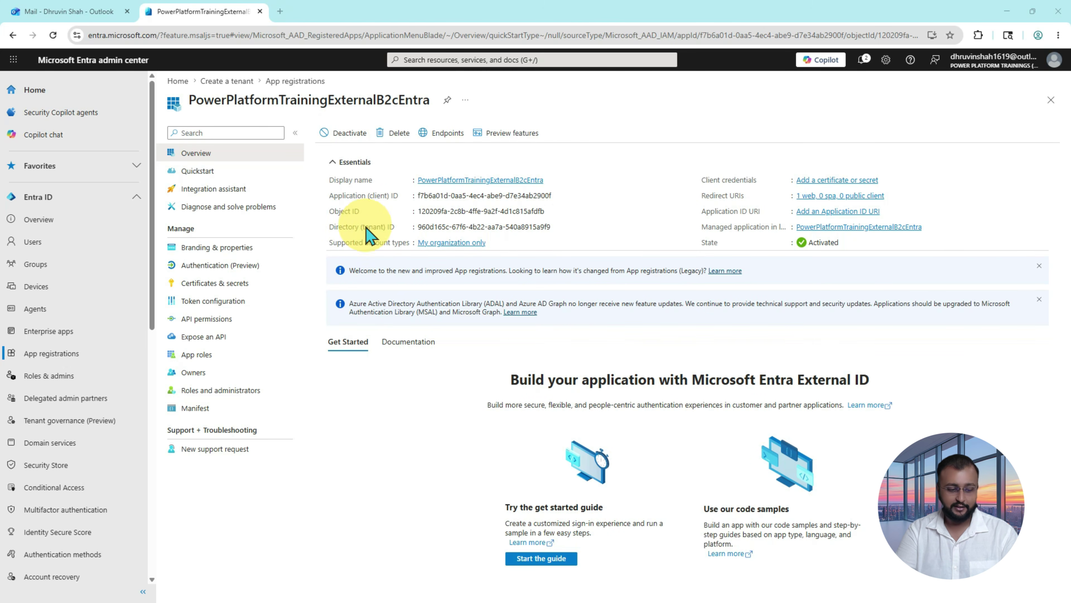
pyautogui.moveTo(324, 186); pyautogui.dragTo(560, 203)
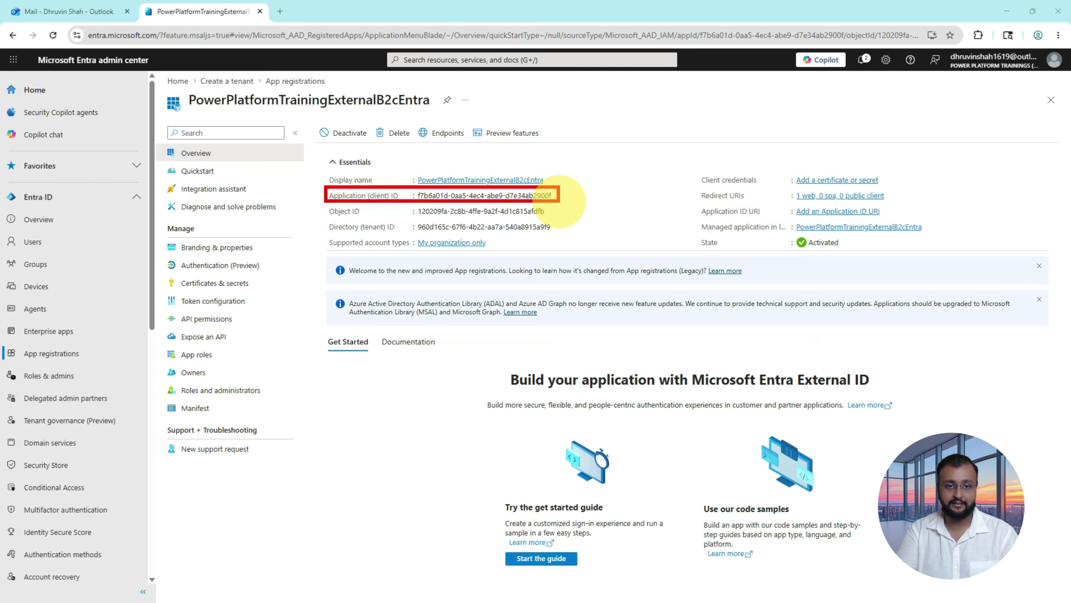
pyautogui.moveTo(324, 217); pyautogui.dragTo(569, 239)
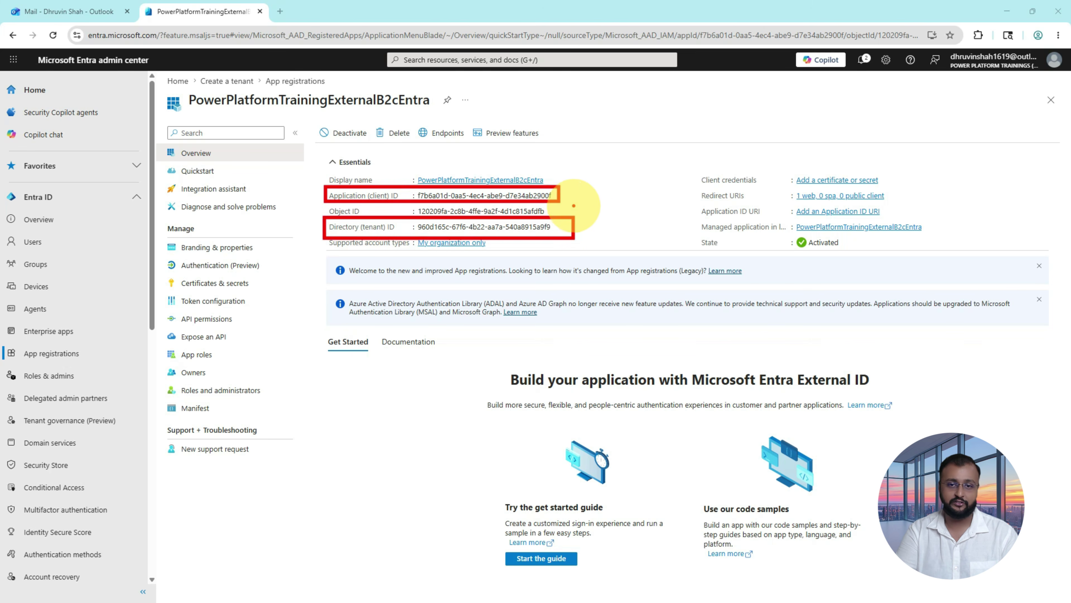
pyautogui.moveTo(573, 192)
pyautogui.mouseDown()
pyautogui.moveTo(597, 189)
pyautogui.moveTo(585, 191)
pyautogui.moveTo(584, 222)
pyautogui.moveTo(593, 211)
pyautogui.mouseUp()
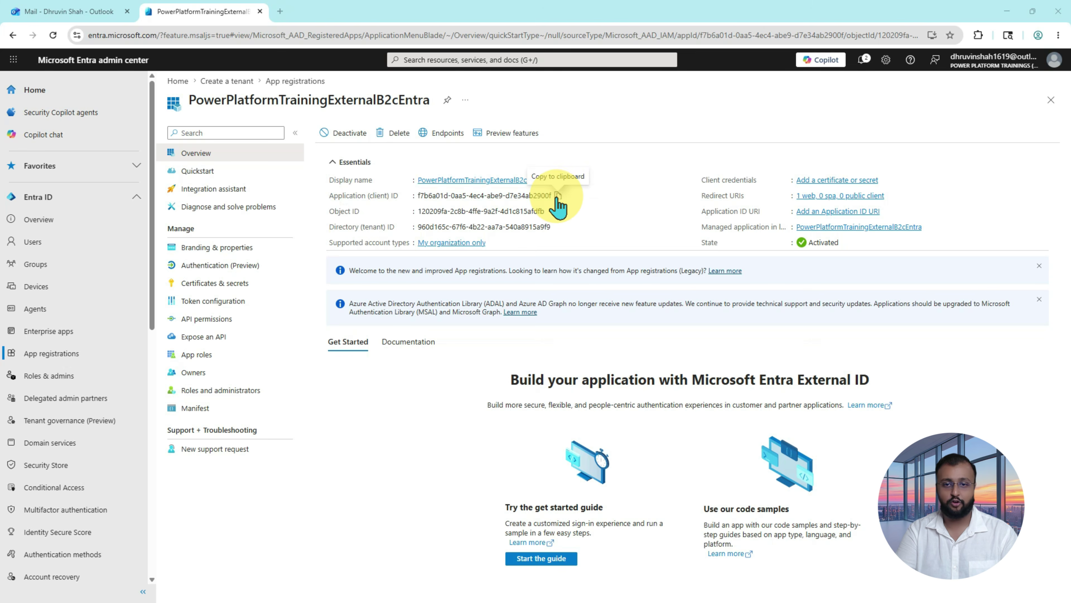
pyautogui.click(558, 196)
# Step: Paste the client ID after a 'Client ID:' label, then add the Directory (tenant) ID below it
pyautogui.hotkey('alt', 'Tab')
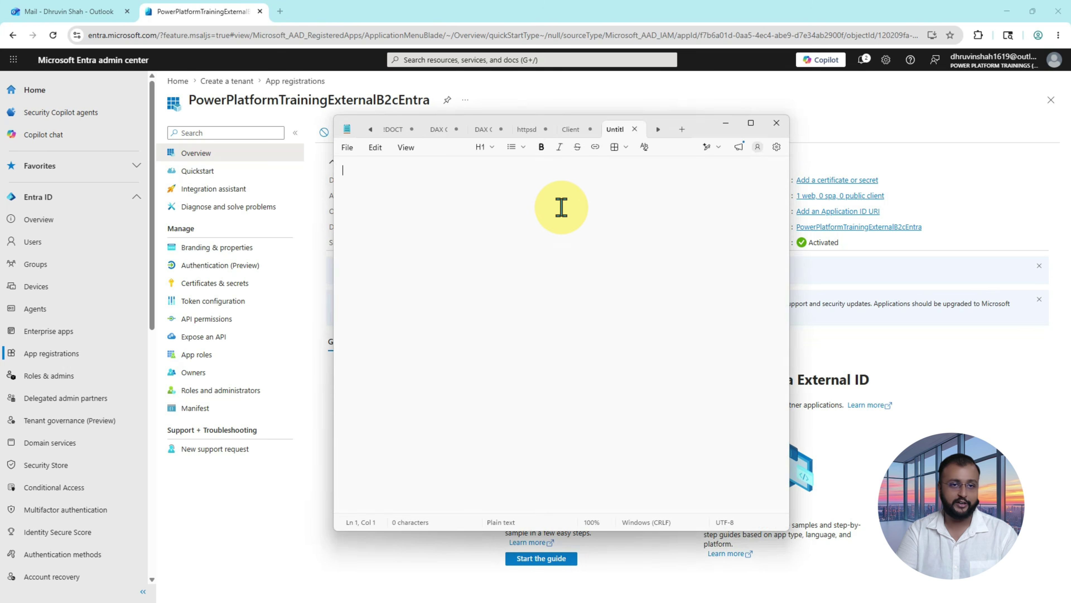
pyautogui.write('Cl')
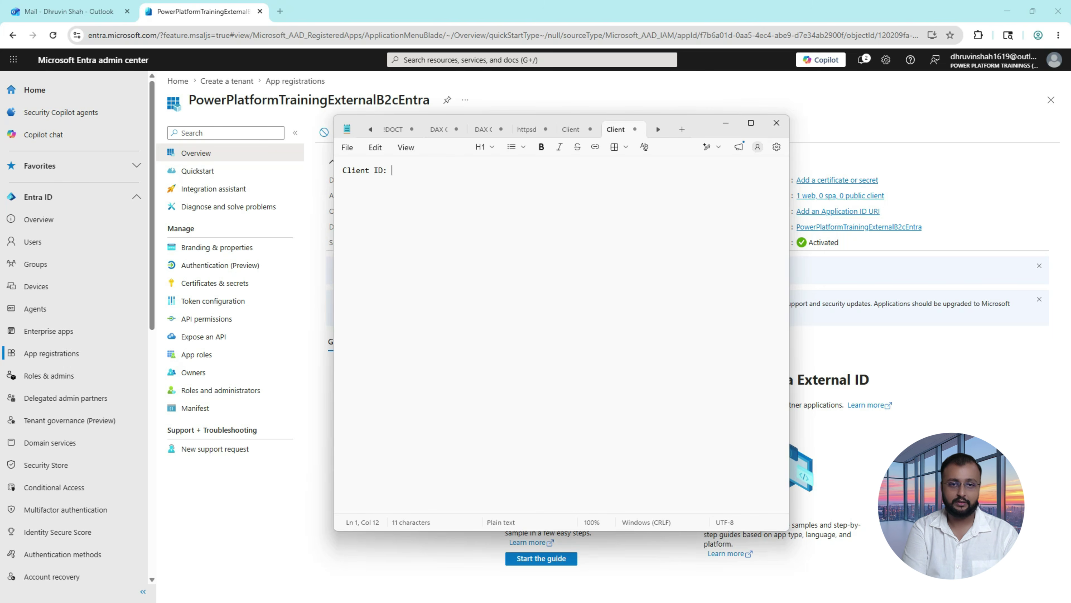
pyautogui.write('ient ID:')
pyautogui.hotkey('ctrl', 'v')
pyautogui.press('Return')
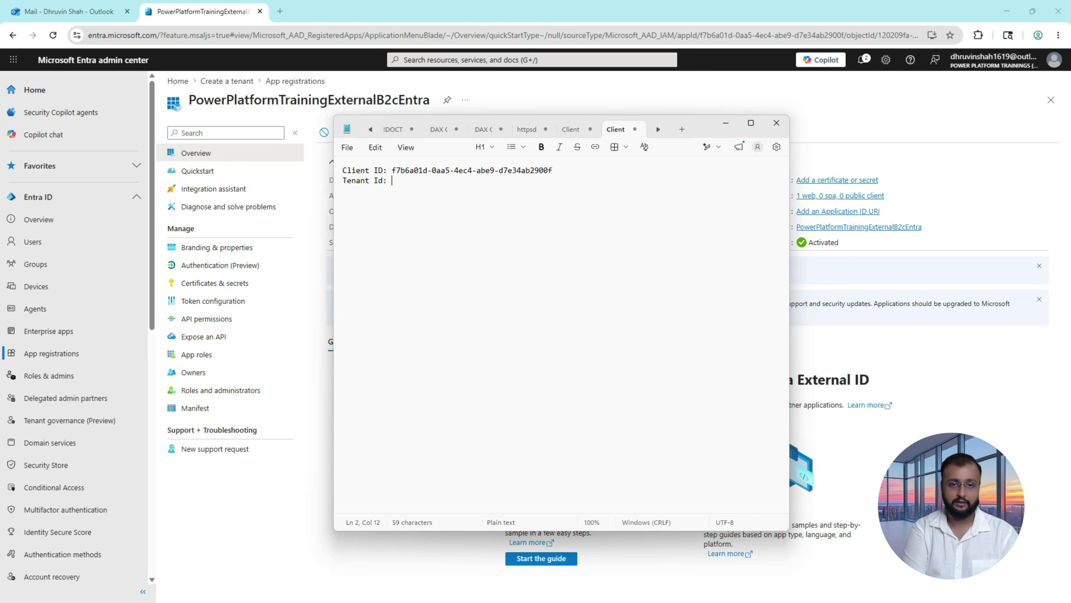
pyautogui.hotkey('alt', 'Tab')
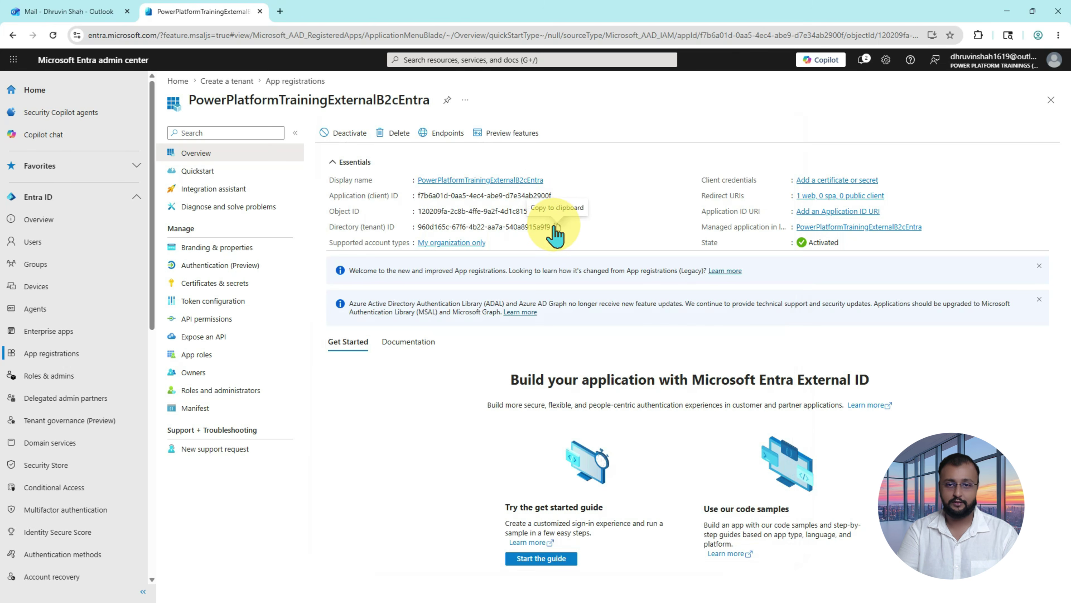
pyautogui.click(556, 228)
pyautogui.hotkey('alt', 'Tab')
pyautogui.hotkey('ctrl', 'v')
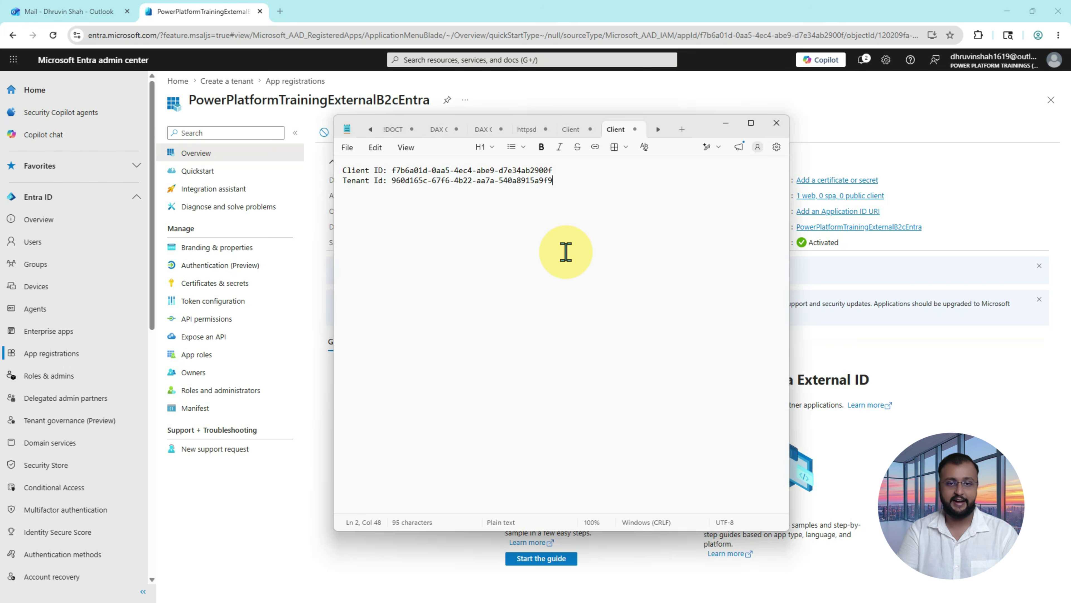
pyautogui.hotkey('alt', 'Tab')
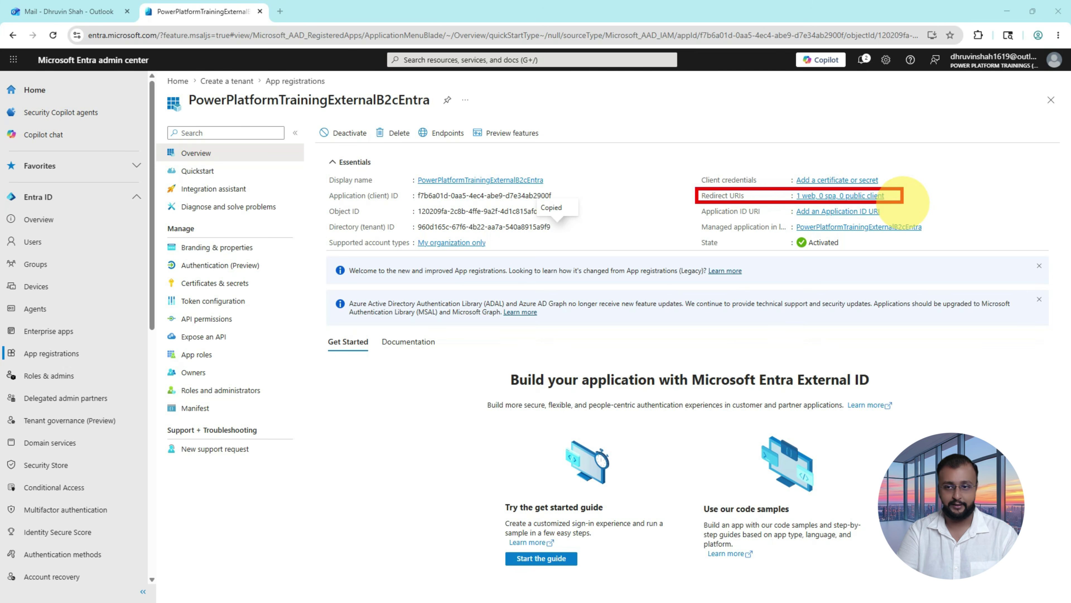
# Step: Follow the '1 web, 0 spa, 0 public client' link to view the Web redirect URI table
pyautogui.click(808, 197)
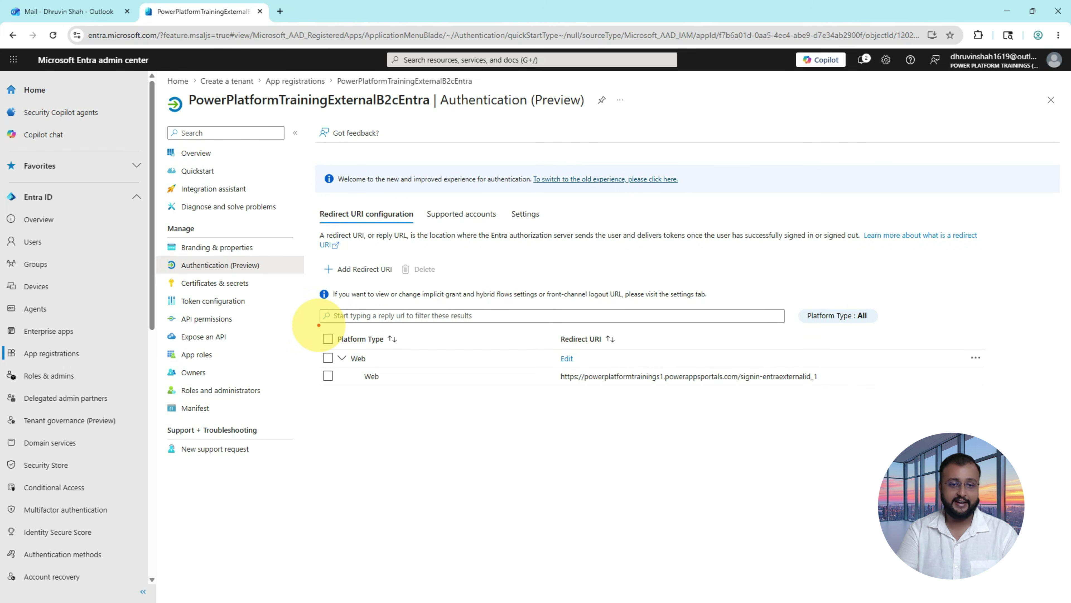
pyautogui.moveTo(319, 325)
pyautogui.mouseDown()
pyautogui.moveTo(695, 422)
pyautogui.moveTo(873, 430)
pyautogui.moveTo(962, 417)
pyautogui.mouseUp()
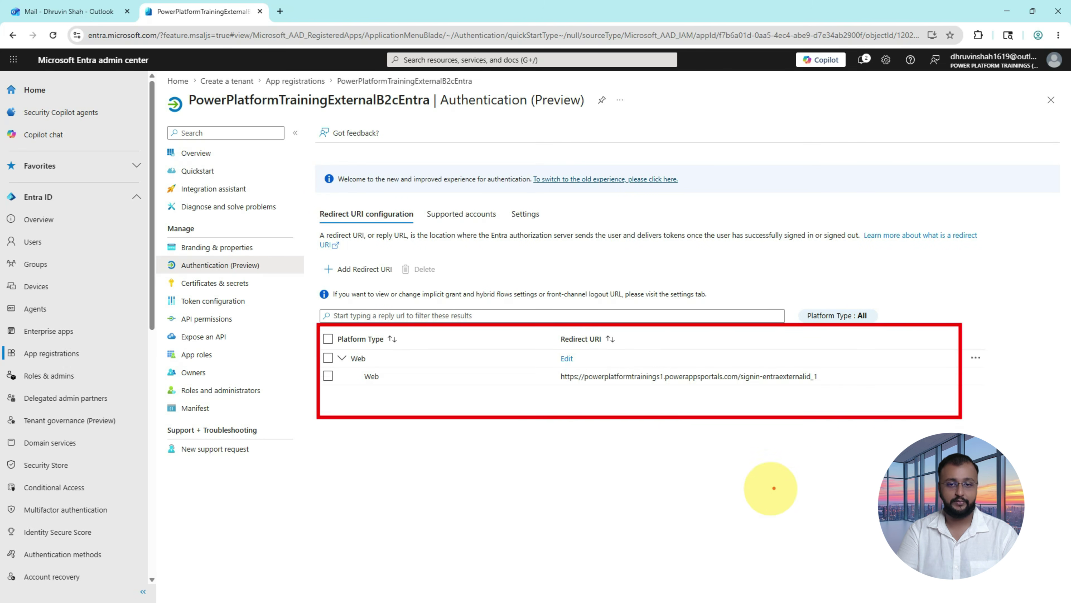
pyautogui.moveTo(502, 204); pyautogui.dragTo(552, 222)
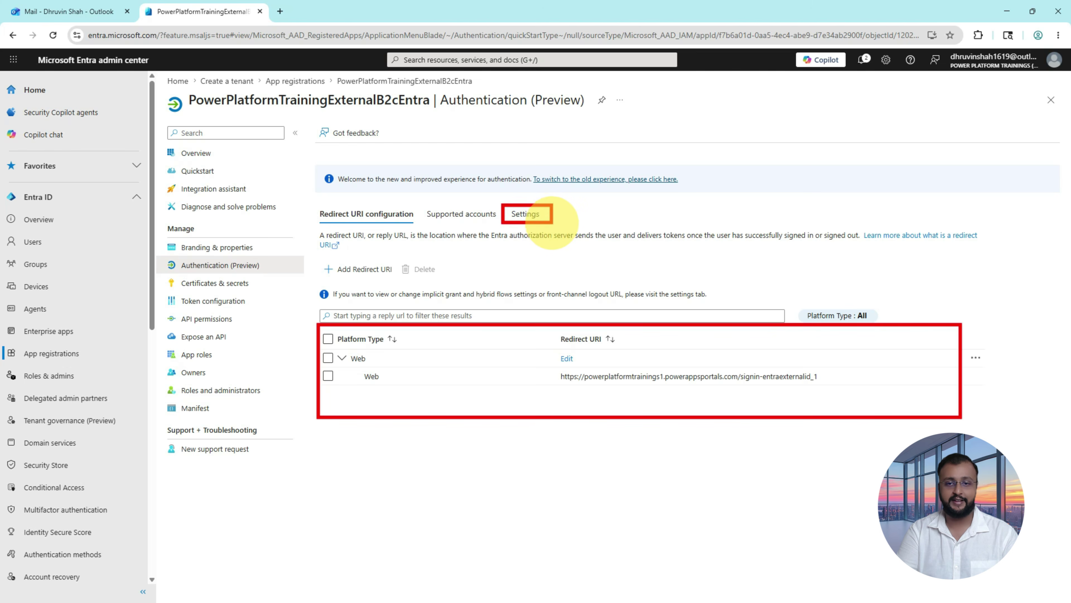
# Step: Under Settings, tick Access tokens and ID tokens for implicit and hybrid flows, then save
pyautogui.click(526, 214)
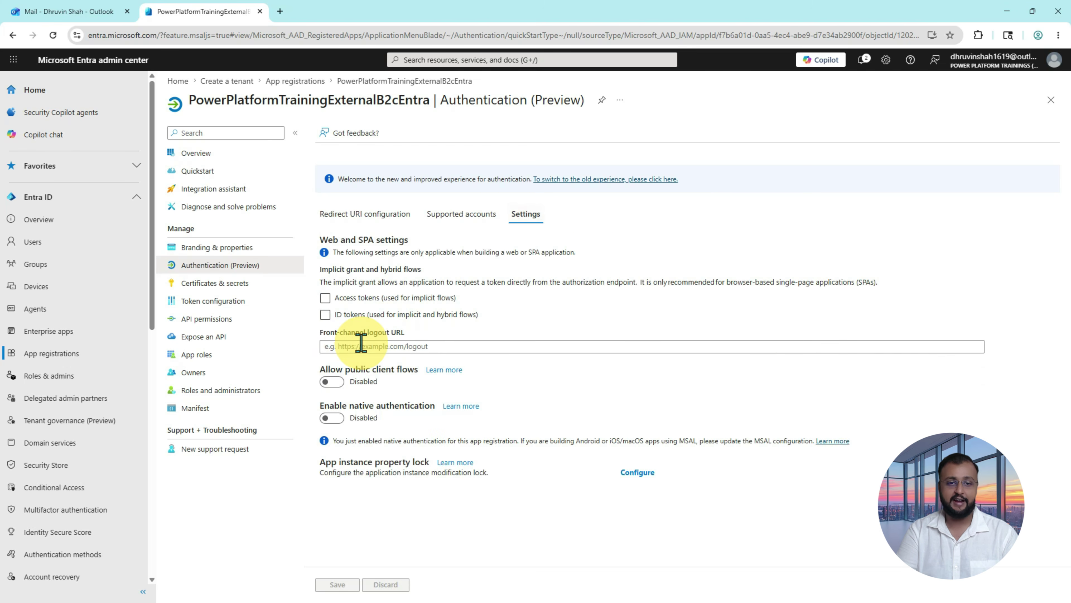
pyautogui.click(326, 298)
pyautogui.click(327, 315)
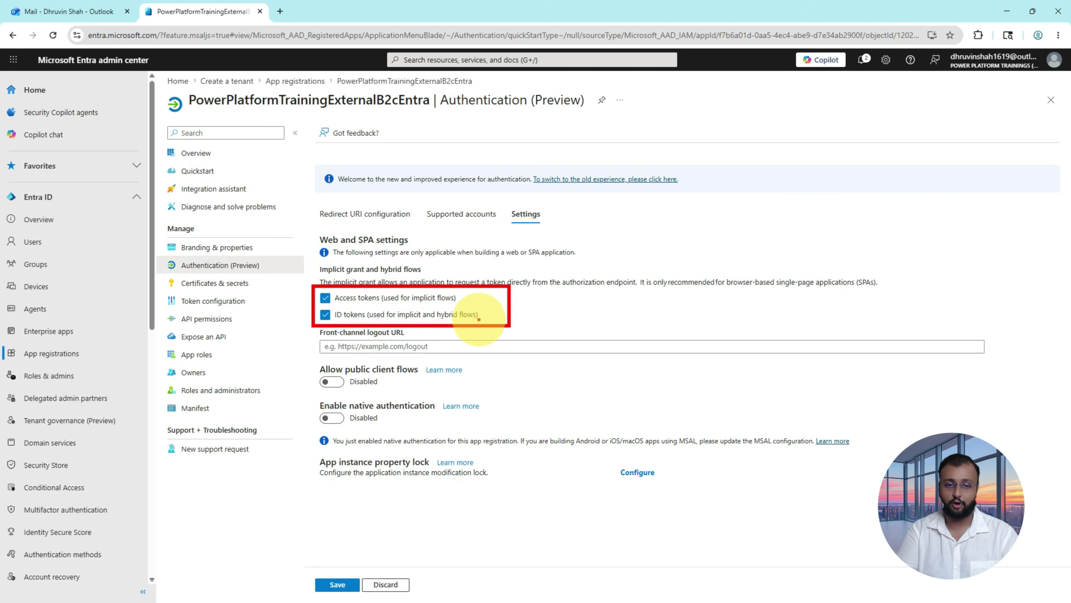
pyautogui.moveTo(352, 482); pyautogui.dragTo(351, 555)
pyautogui.moveTo(342, 541); pyautogui.dragTo(355, 565)
pyautogui.press('Escape')
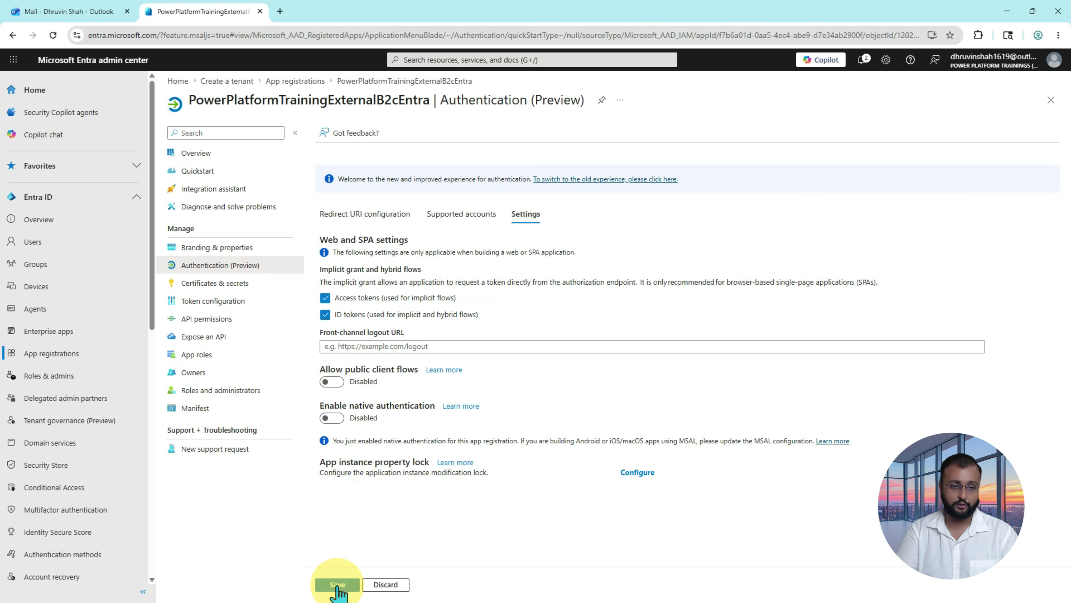
pyautogui.click(337, 585)
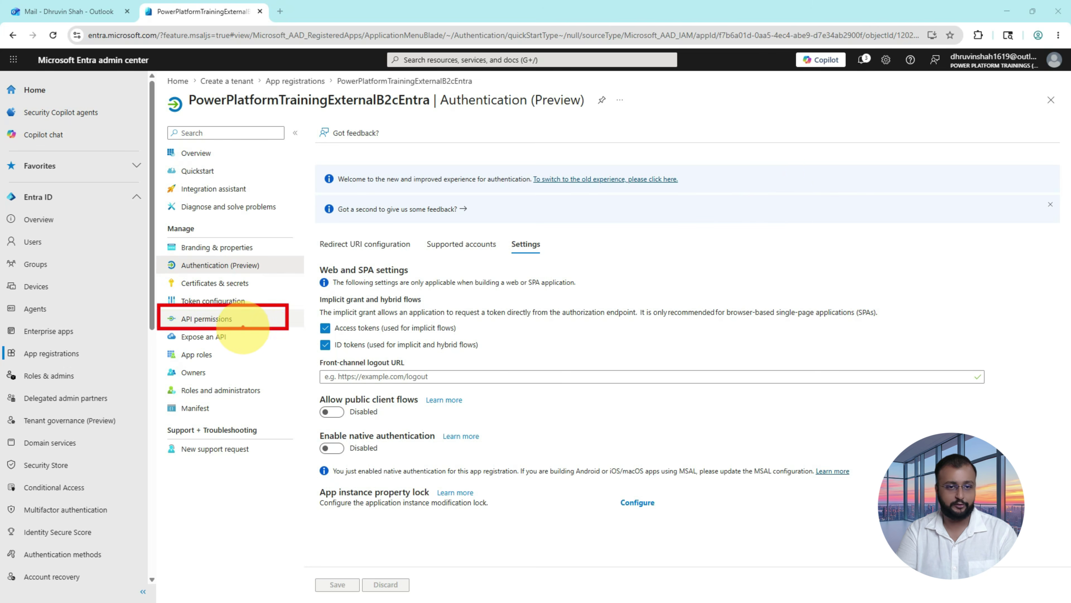
# Step: Grant admin consent for Microsoft Graph User.Read under API permissions, then return to Power Pages
pyautogui.click(243, 325)
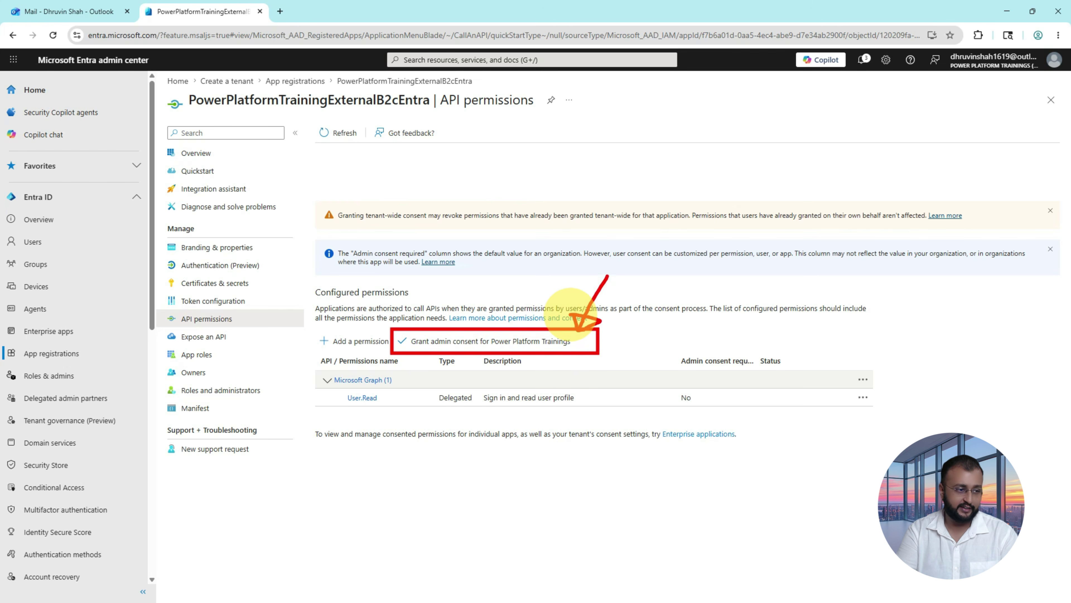
pyautogui.click(498, 350)
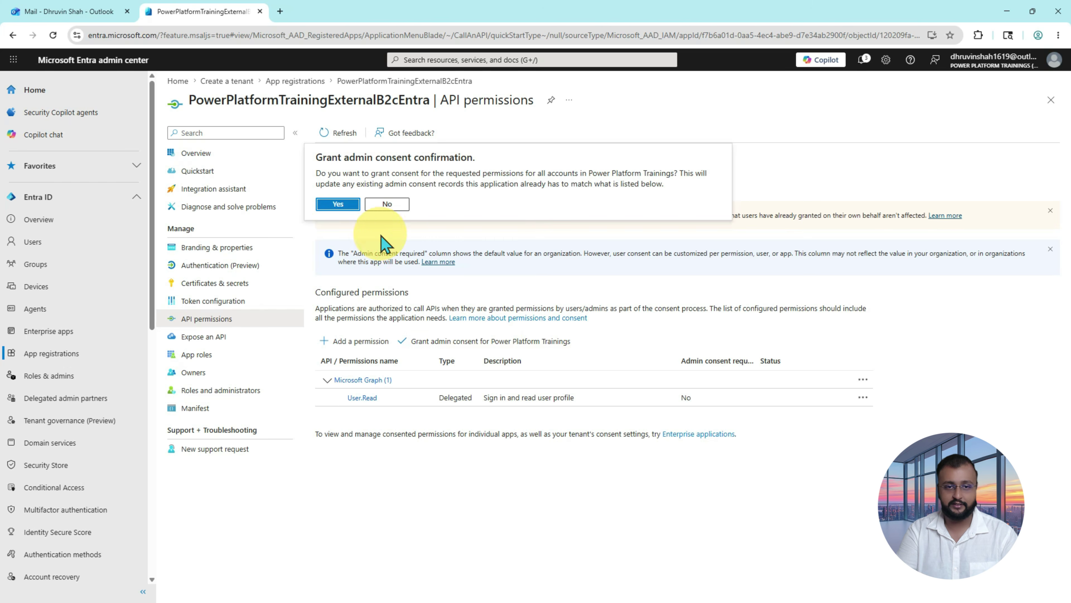
pyautogui.click(338, 204)
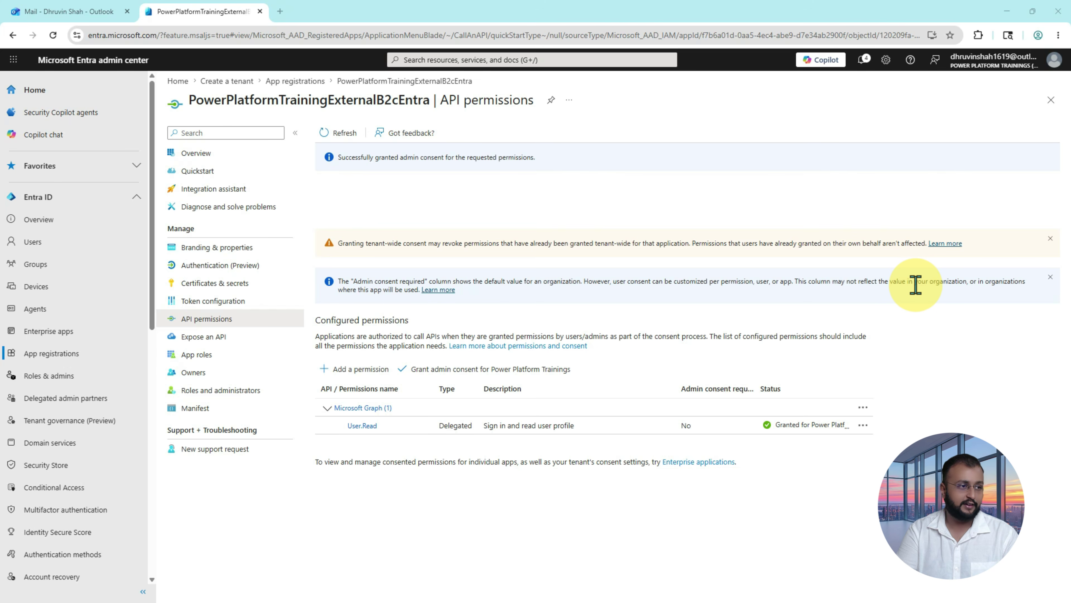
pyautogui.hotkey('alt', 'Tab')
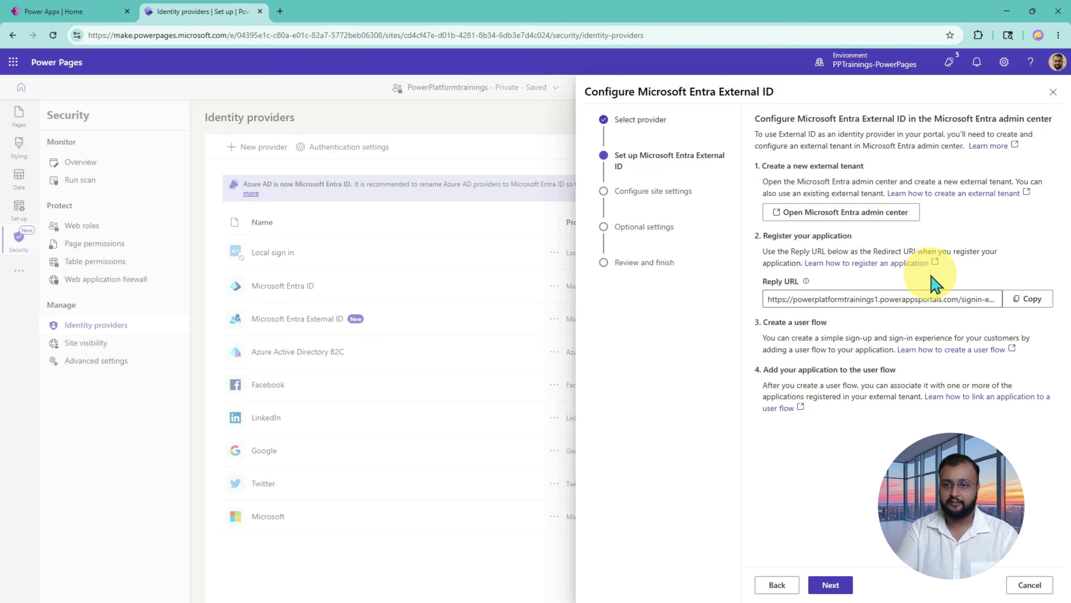
# Step: Annotate the completed tenant and app registration steps and step 3, 'Create a user flow'
pyautogui.hotkey('ctrl', '2')
pyautogui.moveTo(728, 193); pyautogui.dragTo(764, 185)
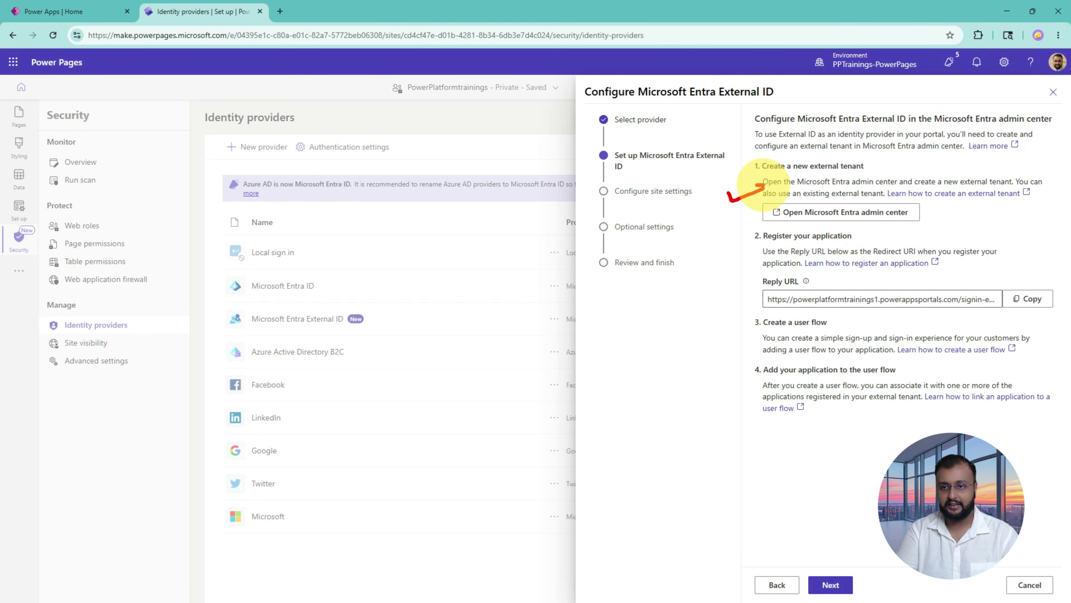
pyautogui.moveTo(717, 275); pyautogui.dragTo(751, 268)
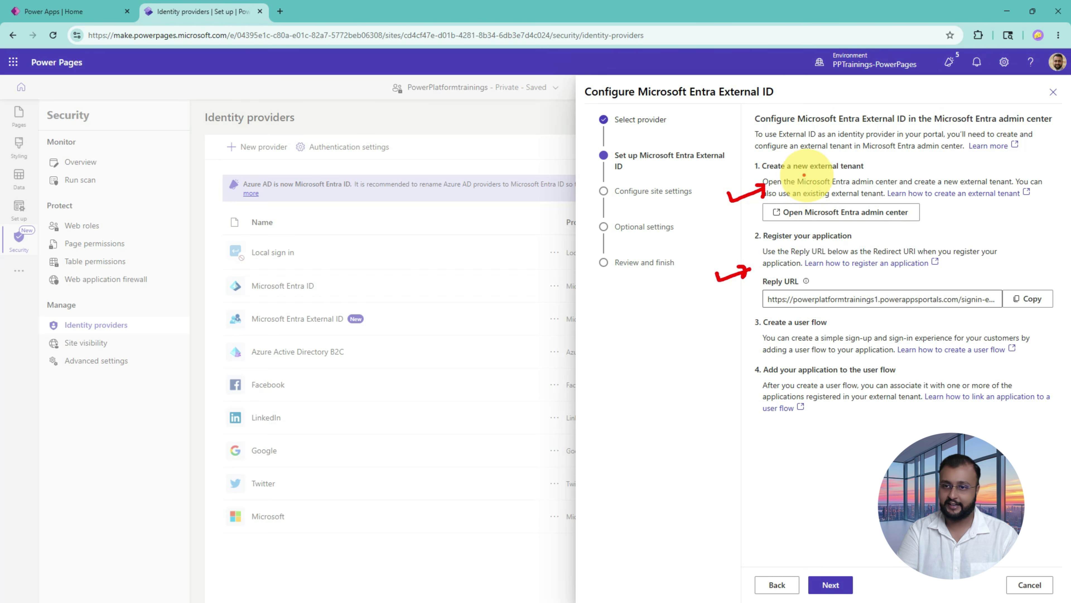
pyautogui.moveTo(803, 173); pyautogui.dragTo(863, 173)
pyautogui.moveTo(787, 244); pyautogui.dragTo(836, 243)
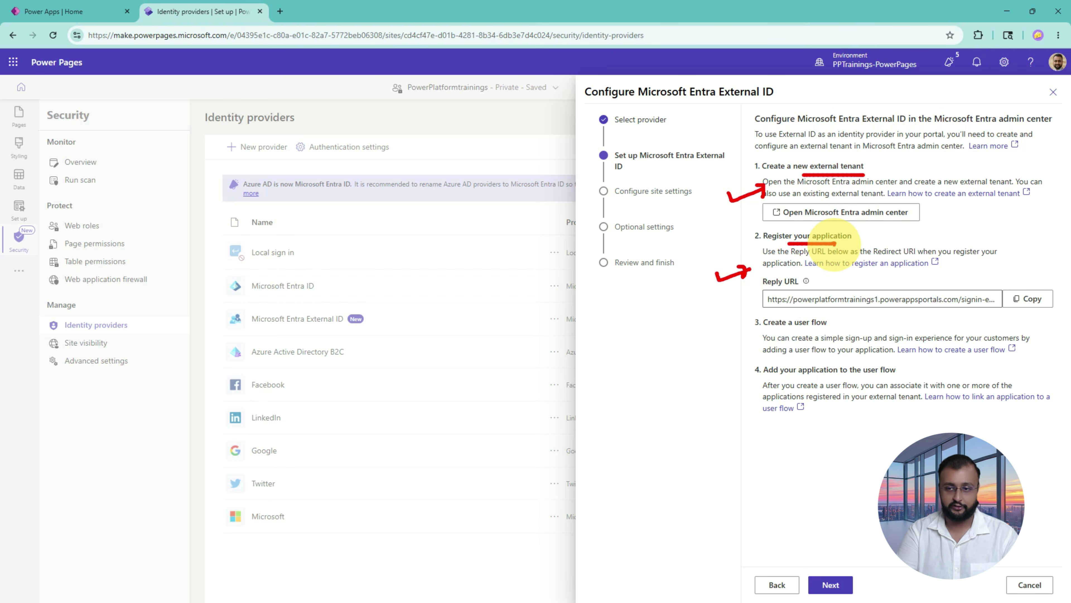
pyautogui.moveTo(796, 330); pyautogui.dragTo(812, 331)
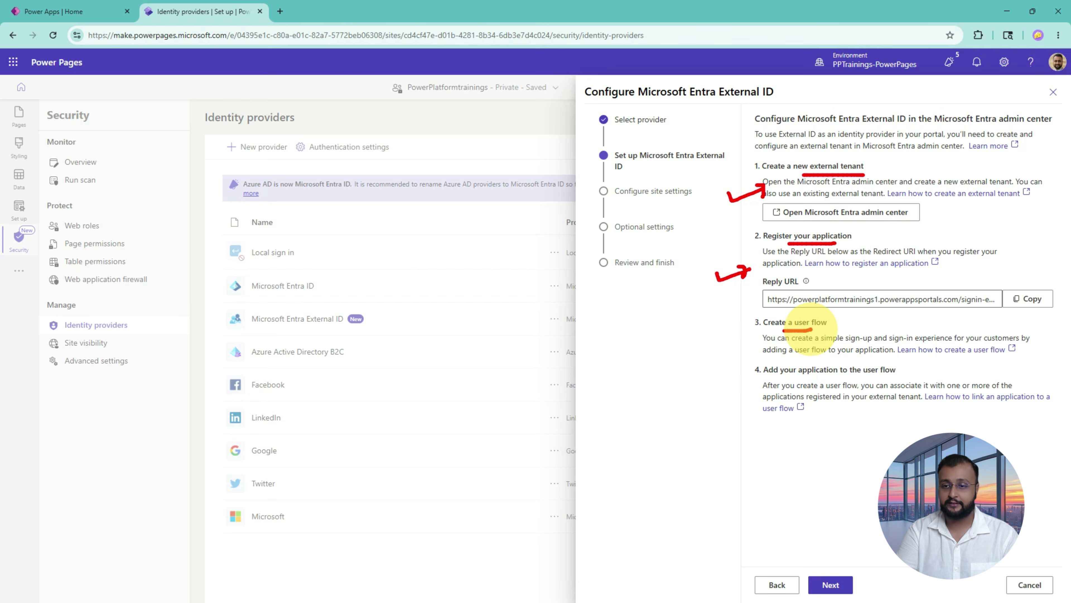
pyautogui.moveTo(709, 345); pyautogui.dragTo(742, 339)
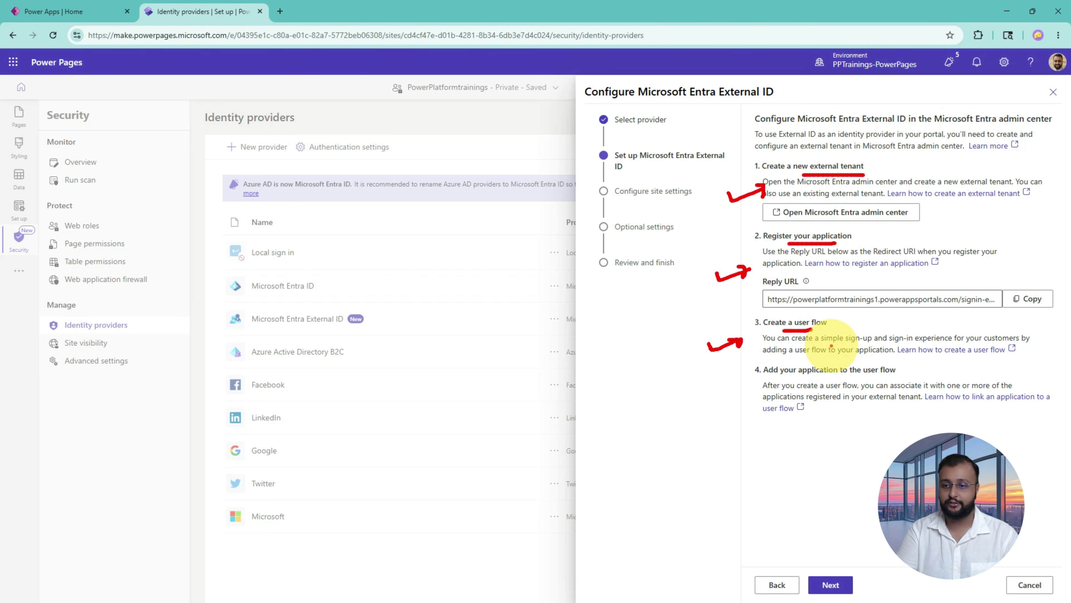
pyautogui.moveTo(852, 344); pyautogui.dragTo(1010, 344)
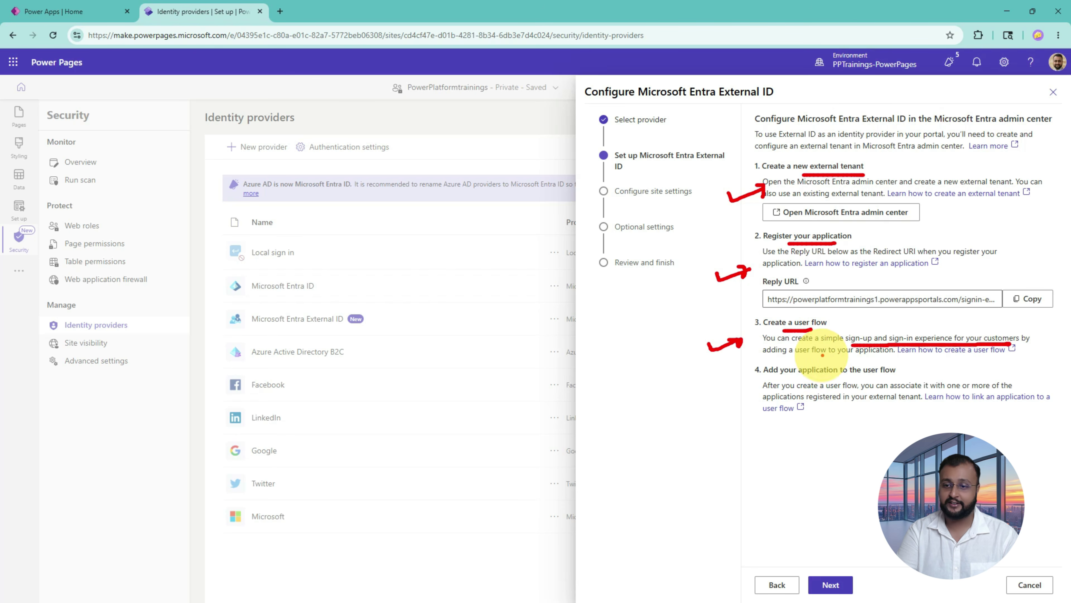
pyautogui.moveTo(784, 356); pyautogui.dragTo(859, 356)
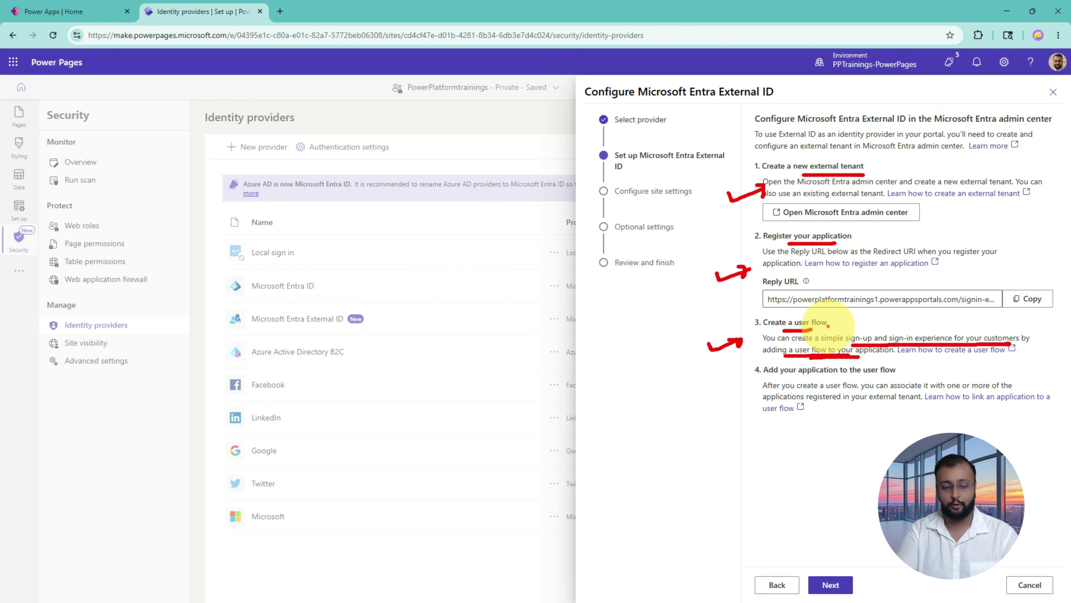
pyautogui.press('Escape')
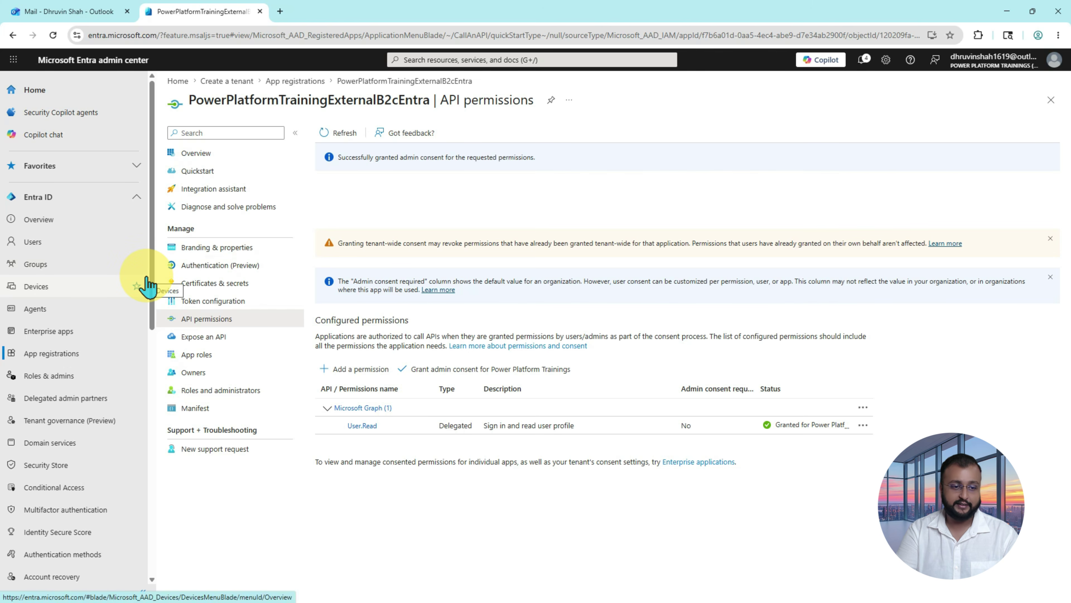
# Step: Navigate to External Identities > User flows and point out the New user flow option
pyautogui.scroll(-2, 147, 286)
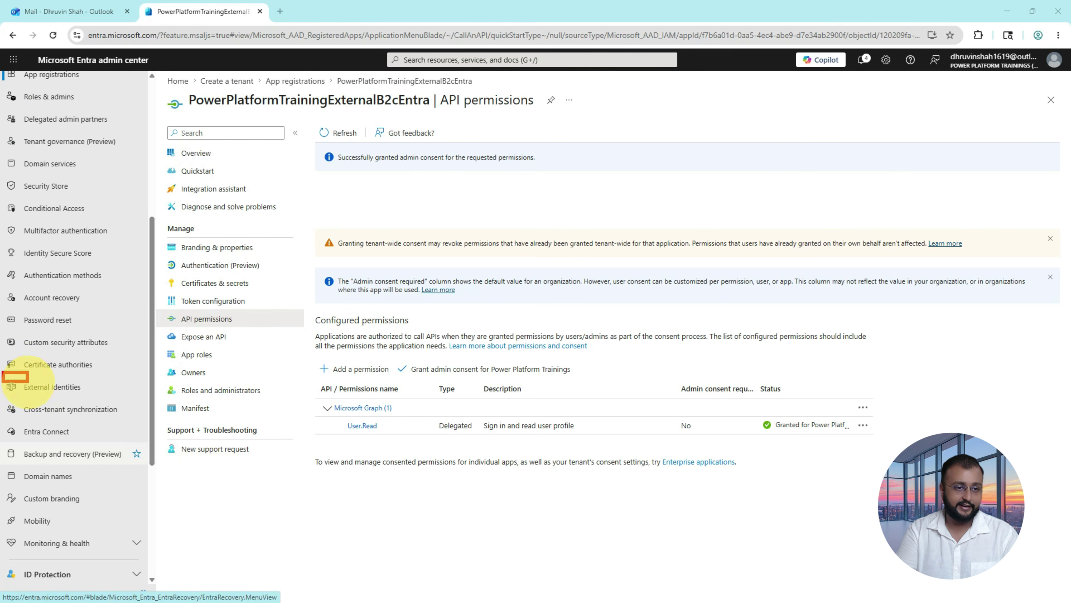
pyautogui.moveTo(27, 382)
pyautogui.mouseDown()
pyautogui.moveTo(136, 401)
pyautogui.moveTo(217, 387)
pyautogui.moveTo(159, 386)
pyautogui.moveTo(182, 378)
pyautogui.mouseUp()
pyautogui.moveTo(128, 325); pyautogui.dragTo(115, 372)
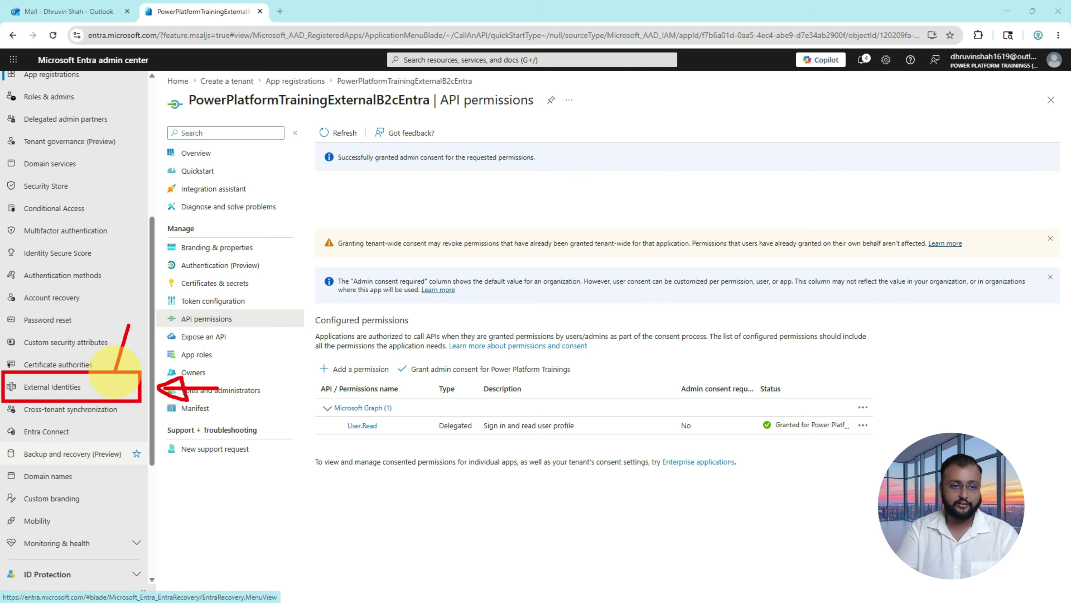
pyautogui.press('Escape')
pyautogui.click(71, 392)
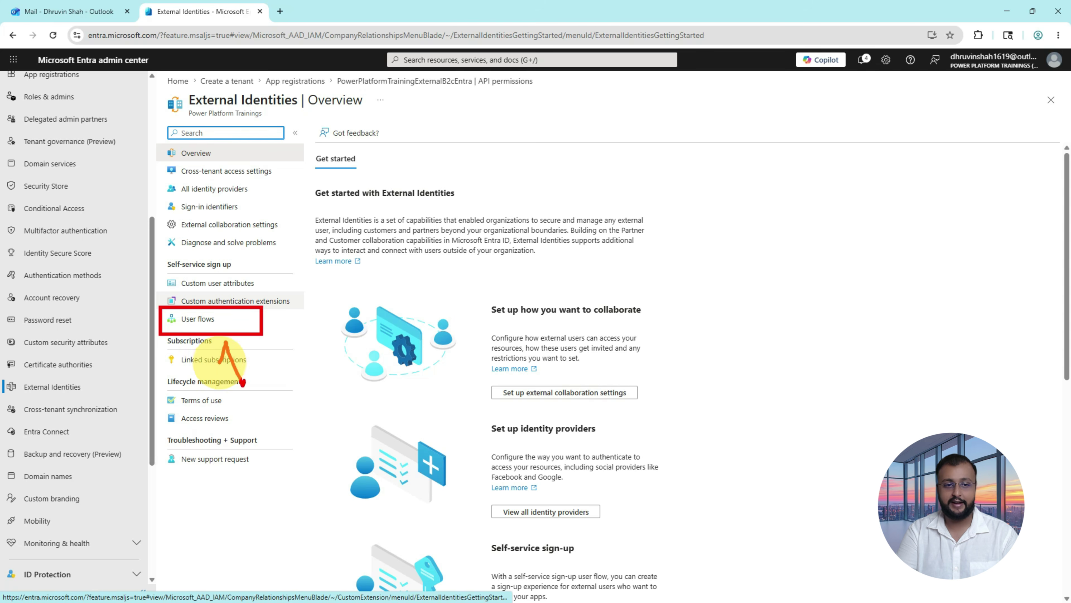
pyautogui.click(208, 331)
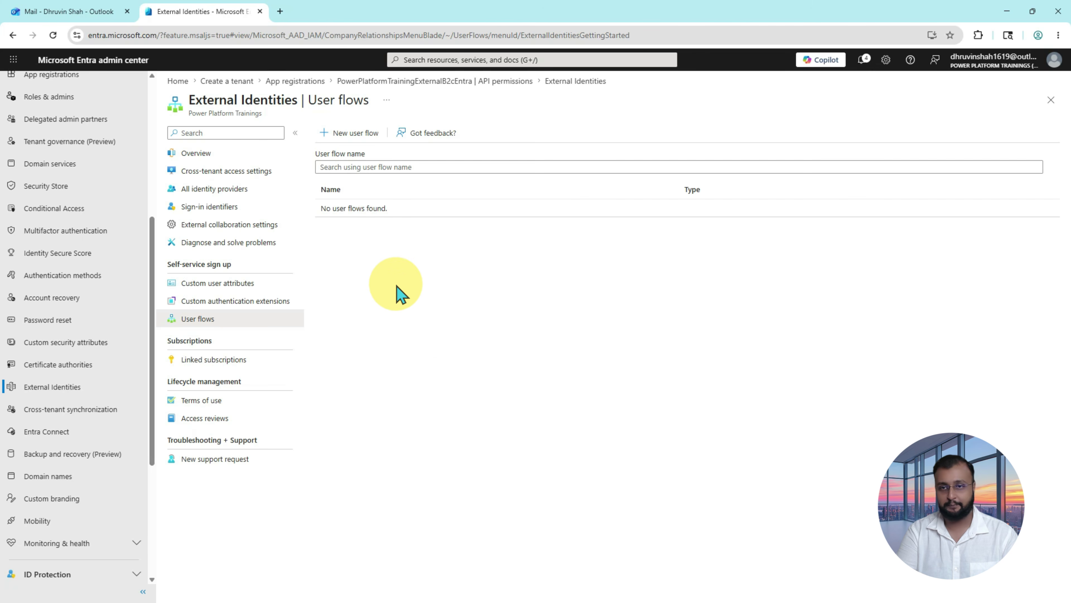
pyautogui.moveTo(312, 119); pyautogui.dragTo(386, 146)
pyautogui.moveTo(375, 208); pyautogui.dragTo(357, 153)
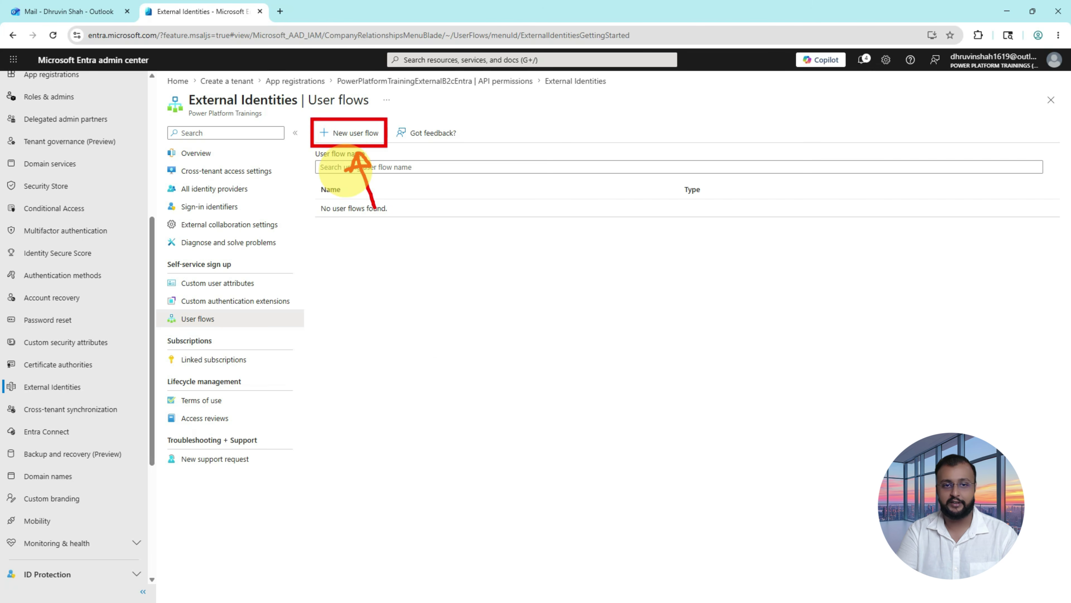
pyautogui.press('Escape')
# Step: Start a new user flow named SignUpSignInExternalUsers
pyautogui.click(353, 146)
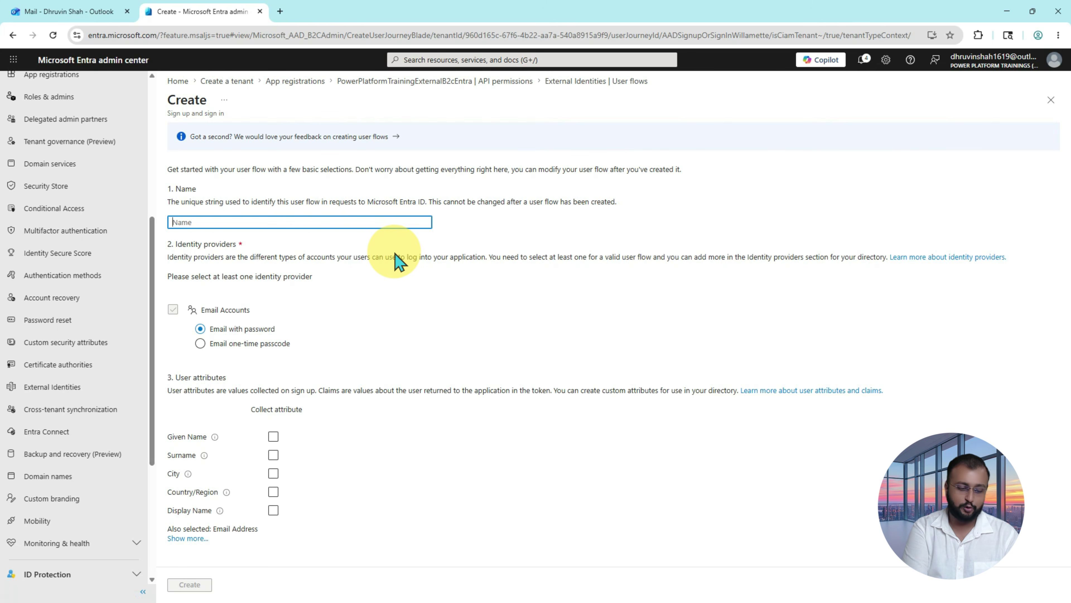
pyautogui.write('SignUpSignInExternalUsers')
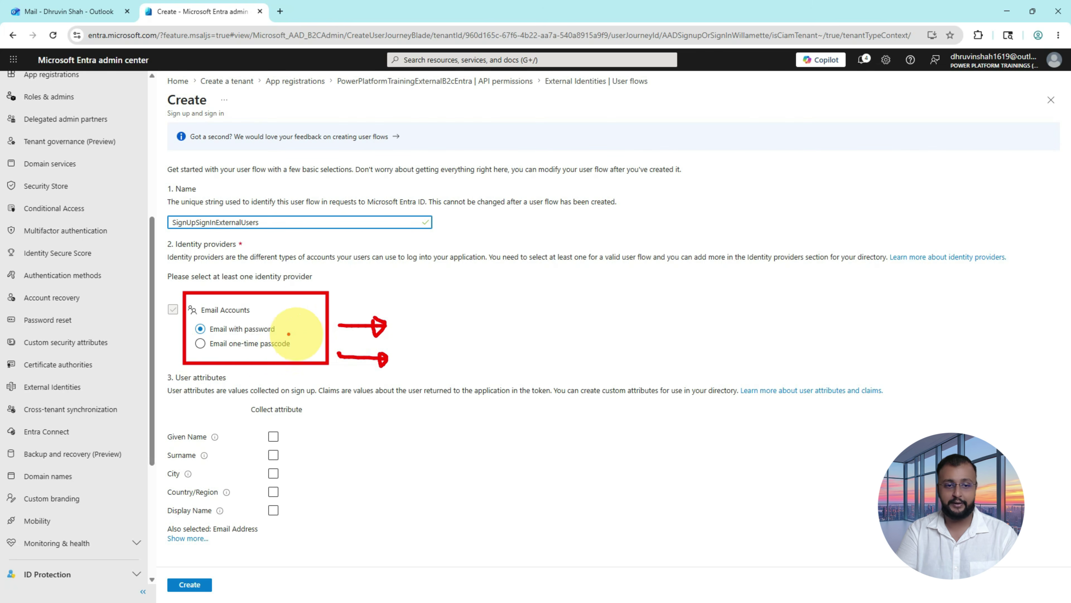
pyautogui.press('Escape')
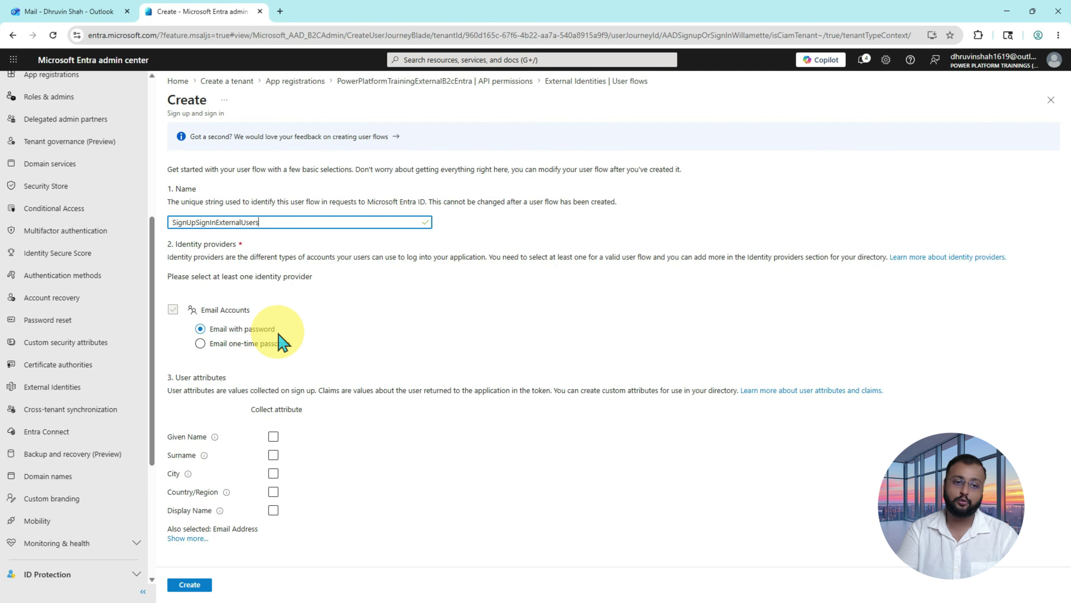
# Step: Choose Email one-time passcode for email accounts and highlight the sign-up attributes list
pyautogui.click(244, 349)
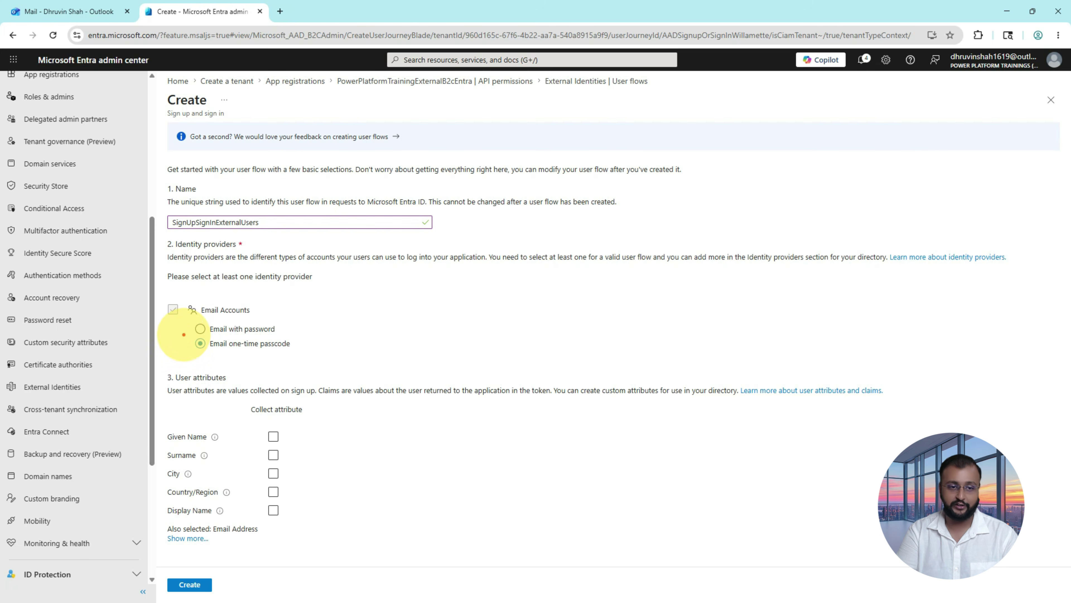
pyautogui.moveTo(184, 334); pyautogui.dragTo(343, 359)
pyautogui.moveTo(408, 345)
pyautogui.mouseDown()
pyautogui.moveTo(349, 342)
pyautogui.moveTo(371, 325)
pyautogui.moveTo(350, 347)
pyautogui.mouseUp()
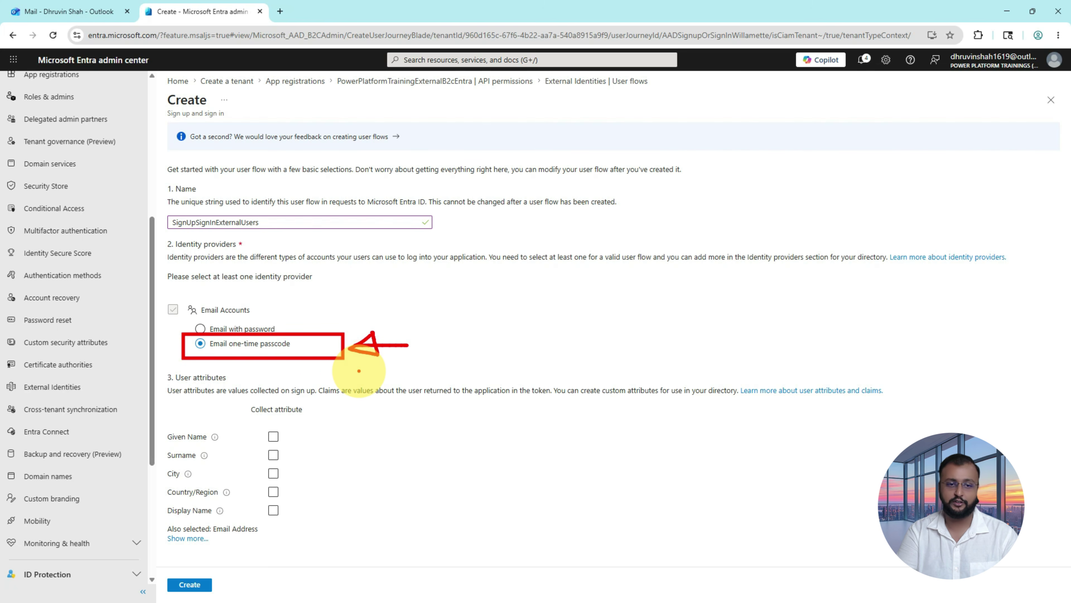
pyautogui.press('Escape')
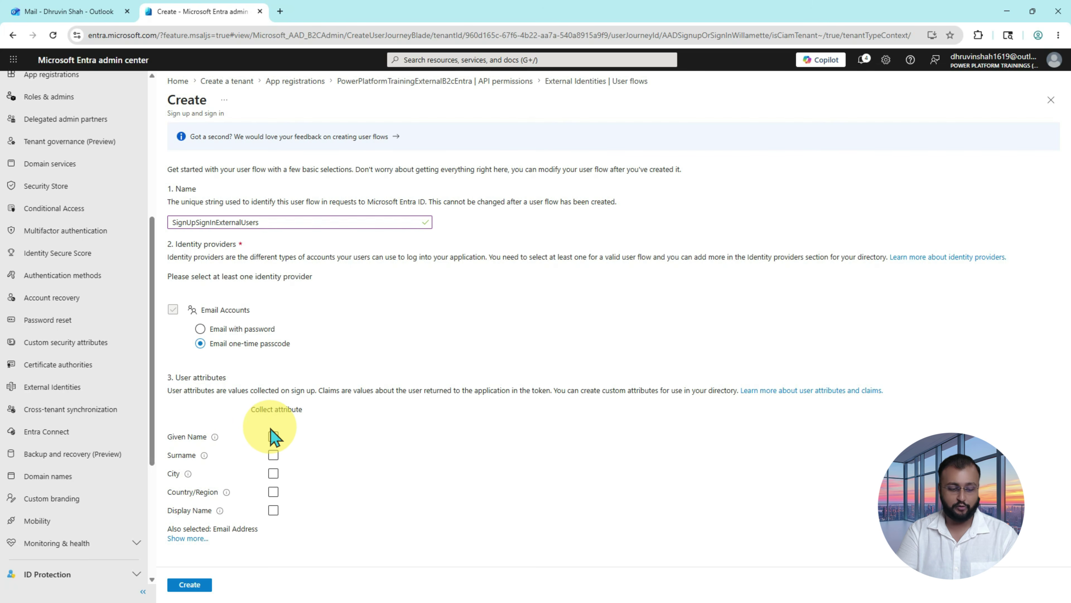
pyautogui.moveTo(256, 418); pyautogui.dragTo(304, 531)
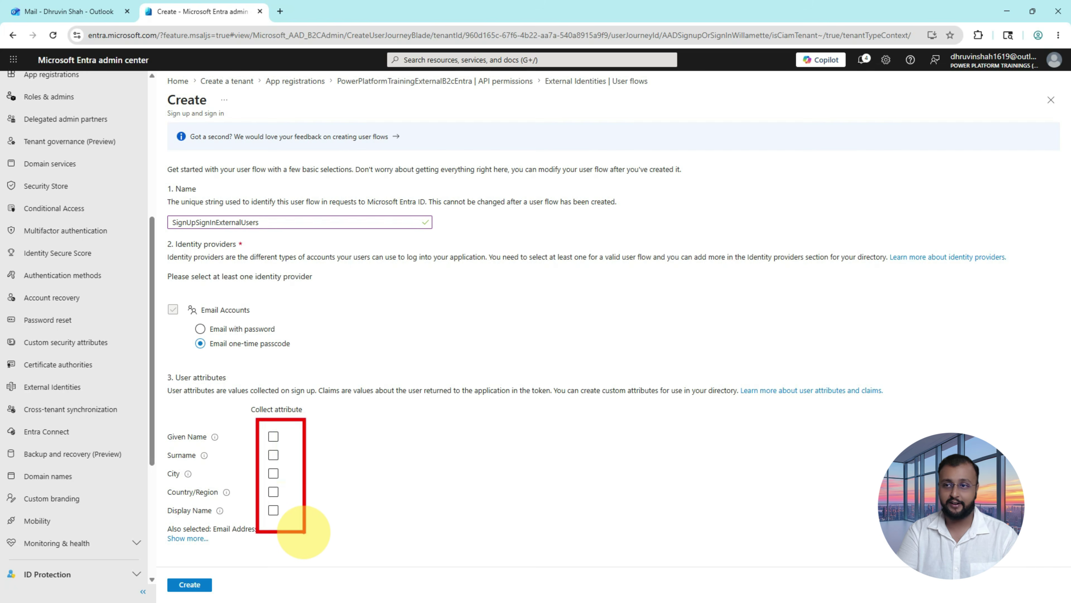
pyautogui.moveTo(325, 427); pyautogui.dragTo(353, 430)
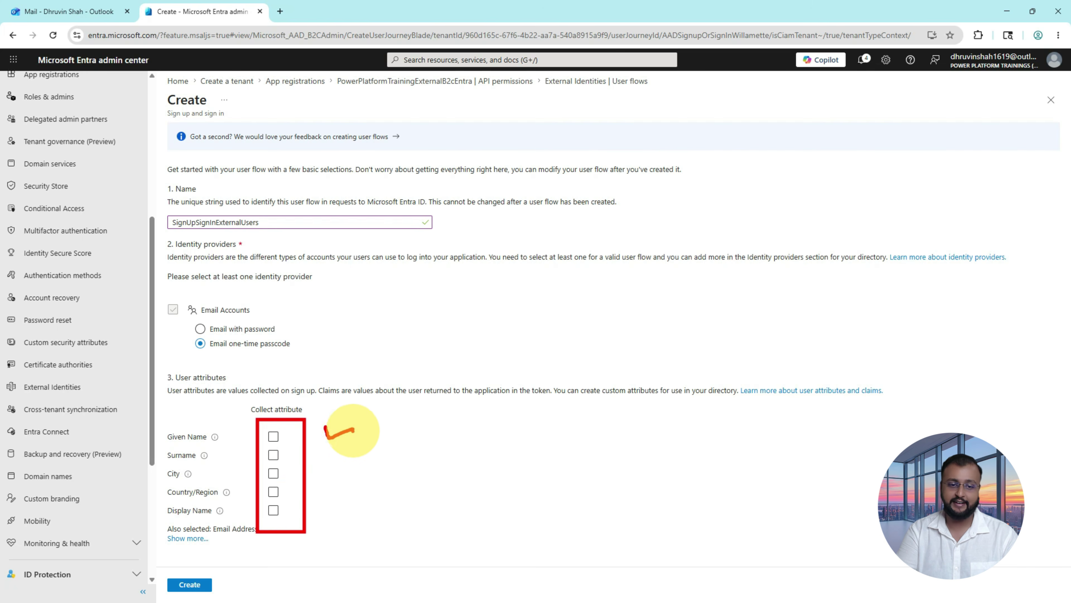
pyautogui.press('Escape')
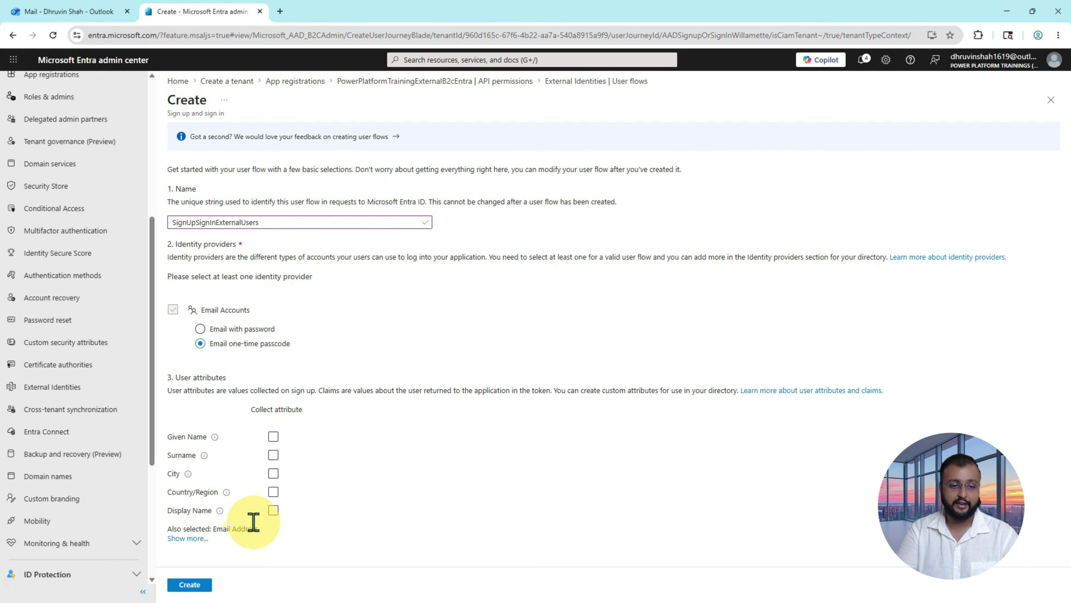
# Step: In the full attribute list, tick Surname, Given Name and Display Name and confirm with Ok
pyautogui.click(200, 540)
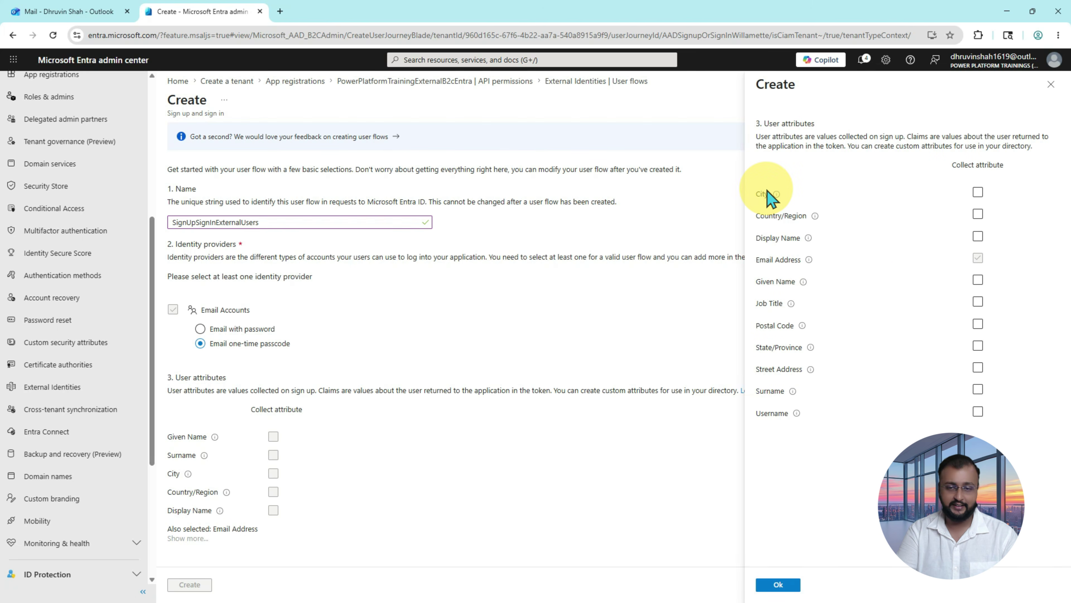
pyautogui.moveTo(749, 169)
pyautogui.mouseDown()
pyautogui.moveTo(896, 352)
pyautogui.moveTo(1034, 472)
pyautogui.mouseUp()
pyautogui.moveTo(758, 275); pyautogui.dragTo(990, 274)
pyautogui.press('Escape')
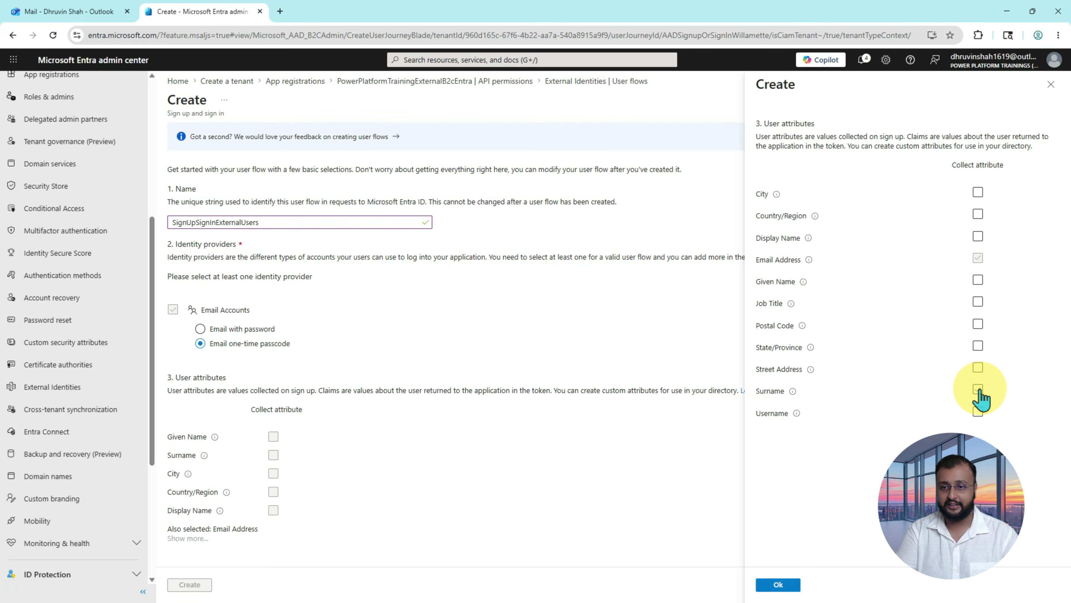
pyautogui.click(978, 390)
pyautogui.click(978, 280)
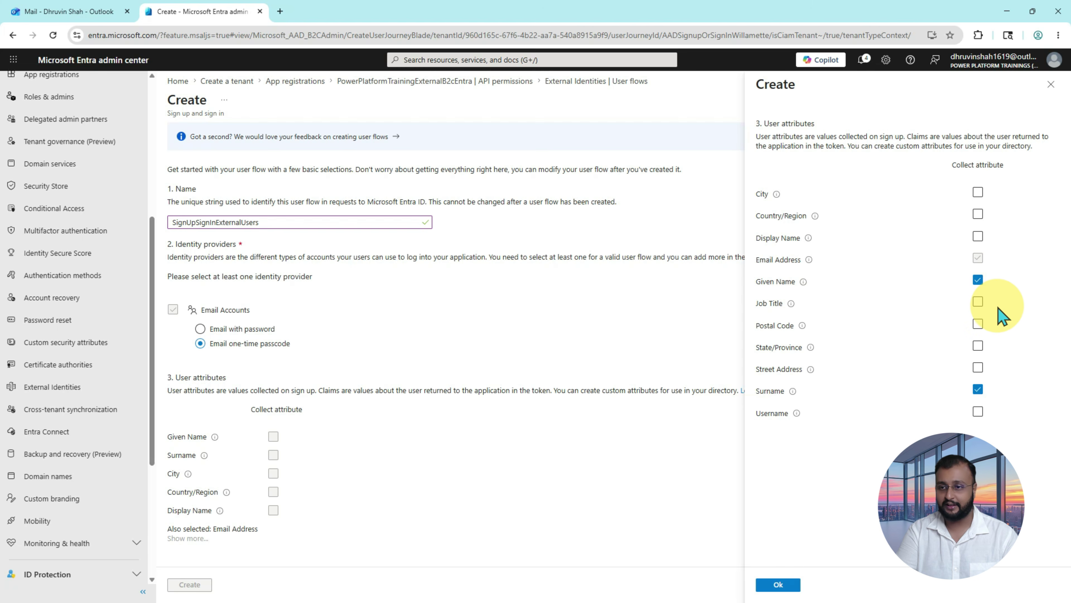
pyautogui.click(978, 237)
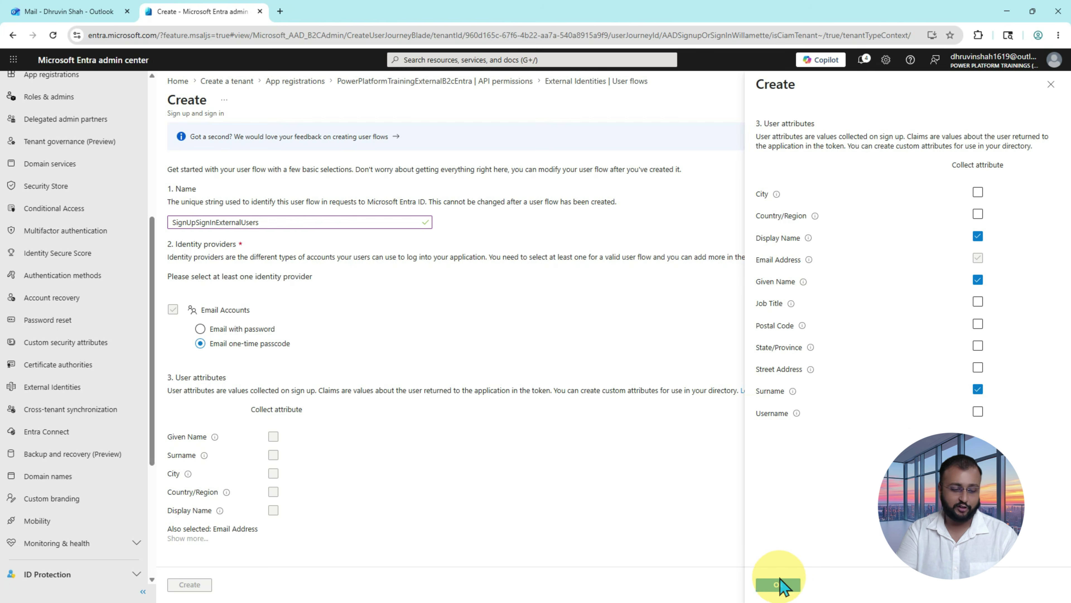
pyautogui.moveTo(743, 557); pyautogui.dragTo(805, 597)
pyautogui.moveTo(847, 539)
pyautogui.mouseDown()
pyautogui.moveTo(848, 570)
pyautogui.moveTo(832, 568)
pyautogui.mouseUp()
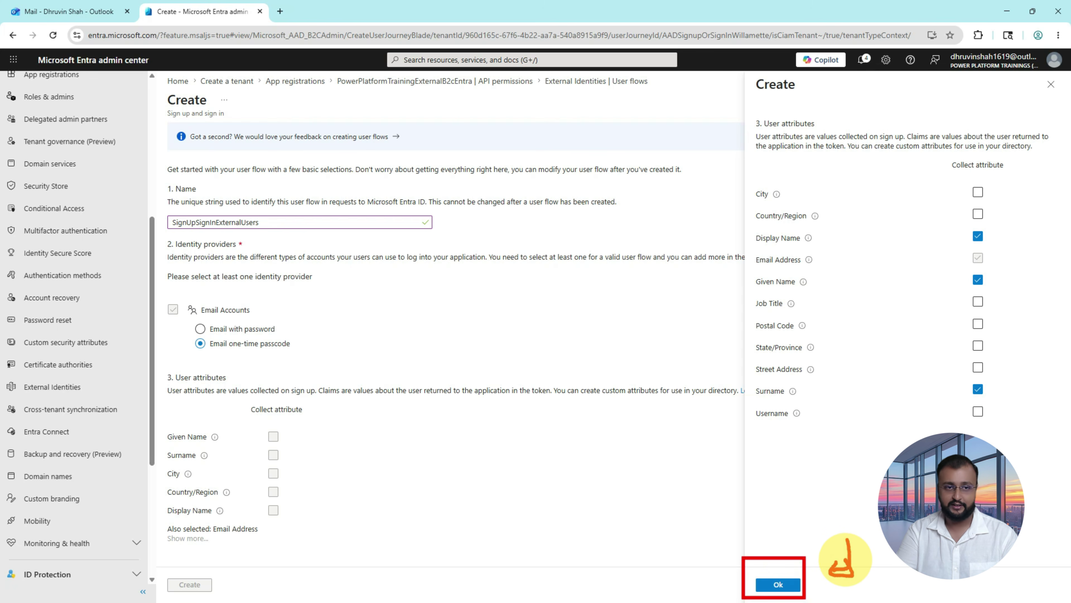
pyautogui.click(779, 587)
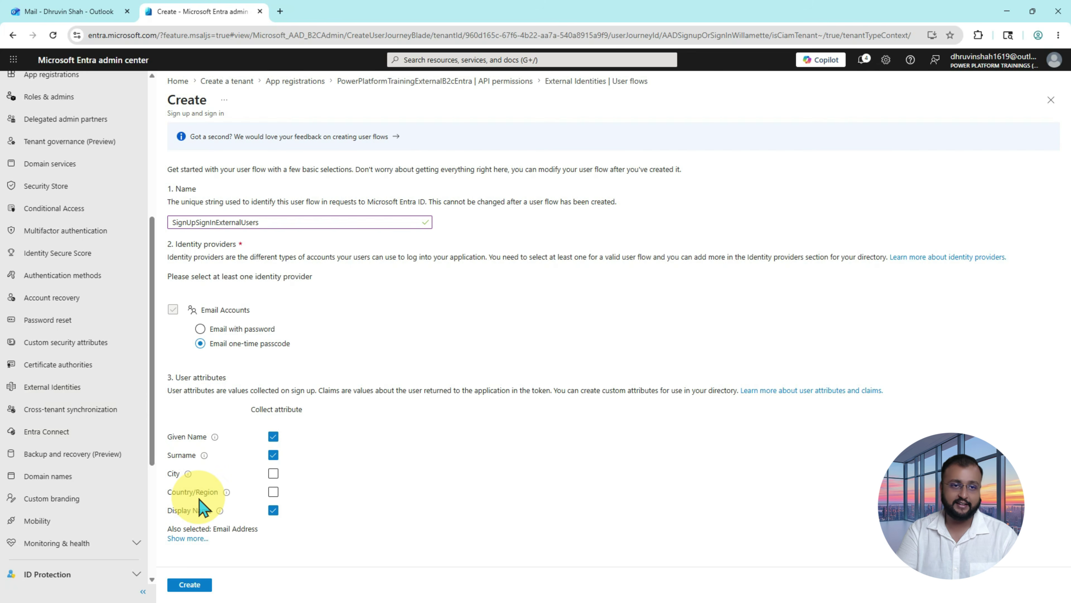
# Step: Create the SignUpSignInExternalUsers user flow and open it from the user flows list
pyautogui.click(190, 585)
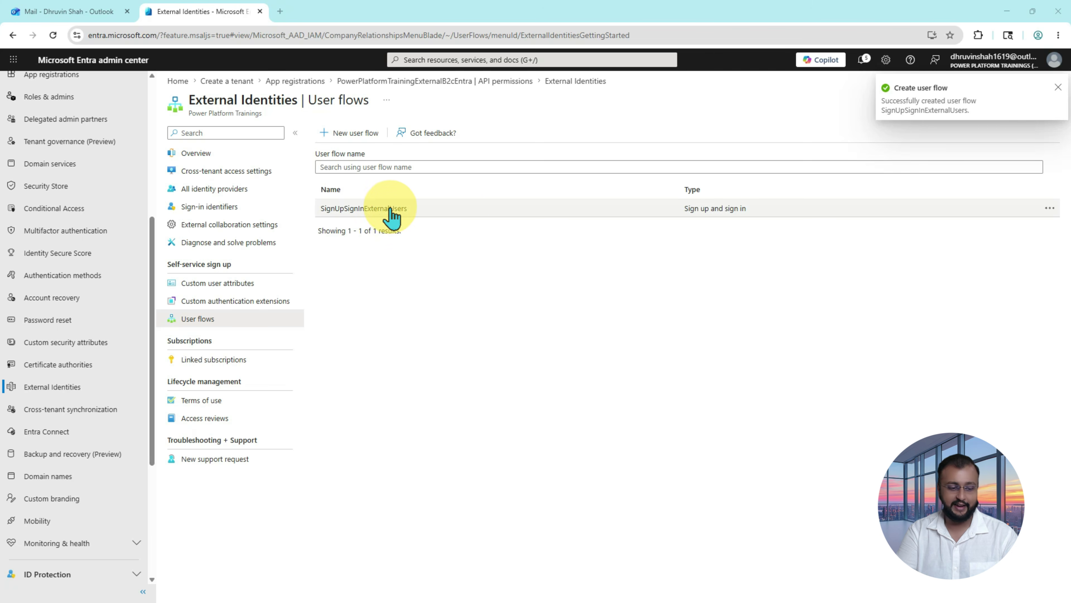
pyautogui.moveTo(318, 193)
pyautogui.mouseDown()
pyautogui.moveTo(713, 237)
pyautogui.moveTo(901, 230)
pyautogui.mouseUp()
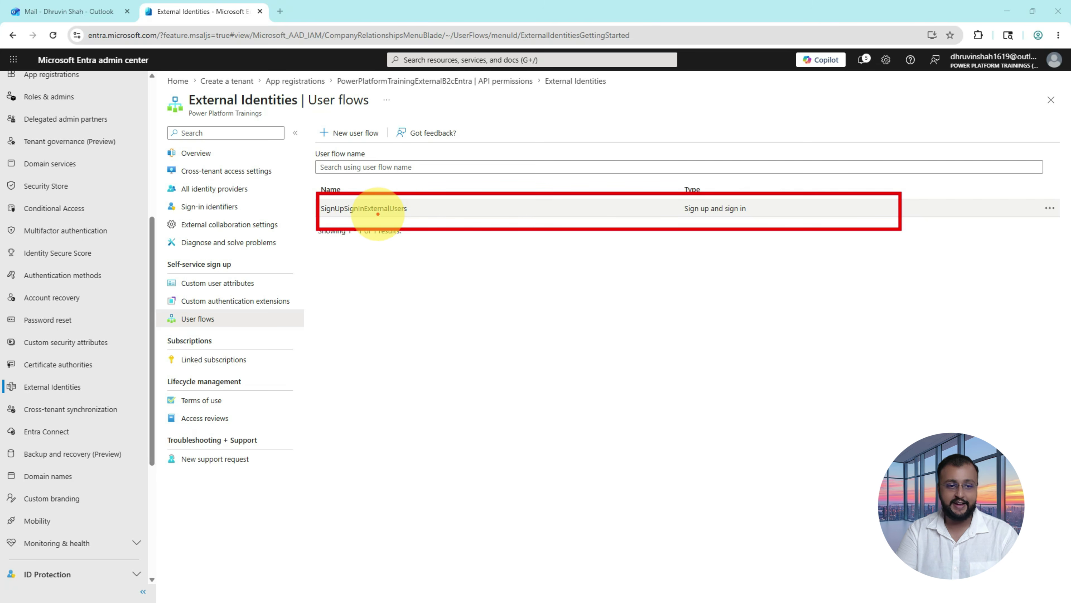
pyautogui.click(371, 209)
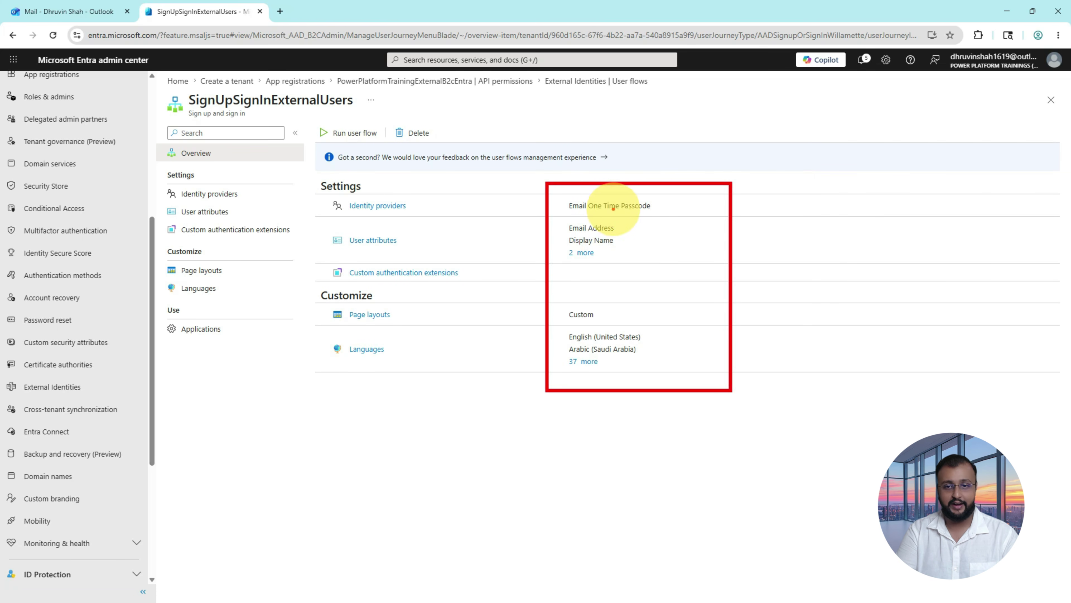
# Step: Review the flow's Email One Time Passcode provider, user attributes and page layouts, then show its Applications
pyautogui.moveTo(574, 216)
pyautogui.mouseDown()
pyautogui.moveTo(675, 217)
pyautogui.moveTo(640, 253)
pyautogui.mouseUp()
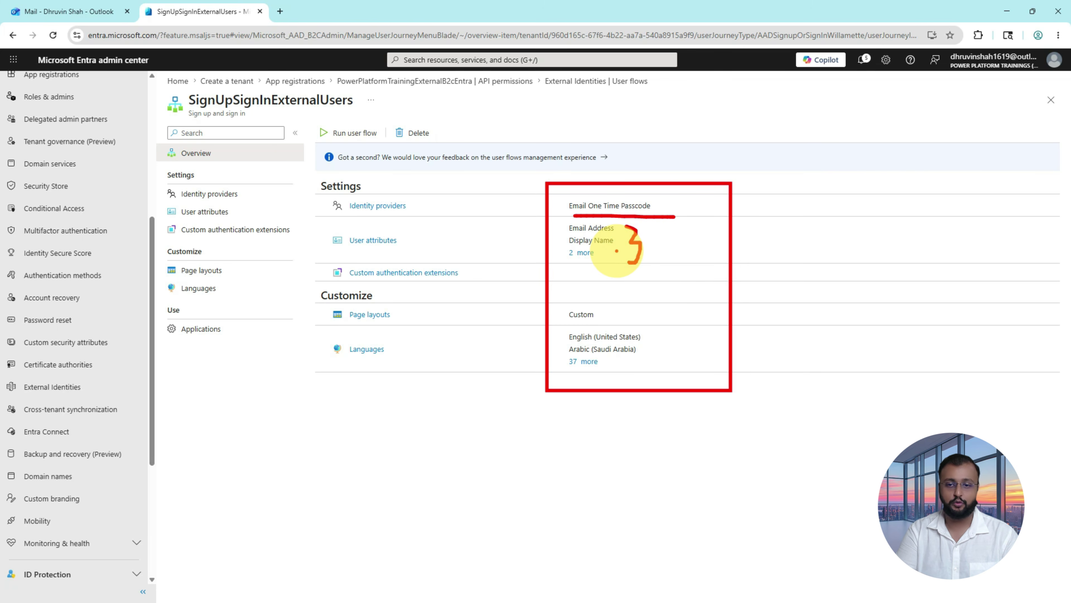
pyautogui.moveTo(504, 250)
pyautogui.mouseDown()
pyautogui.moveTo(510, 236)
pyautogui.moveTo(544, 236)
pyautogui.moveTo(530, 231)
pyautogui.mouseUp()
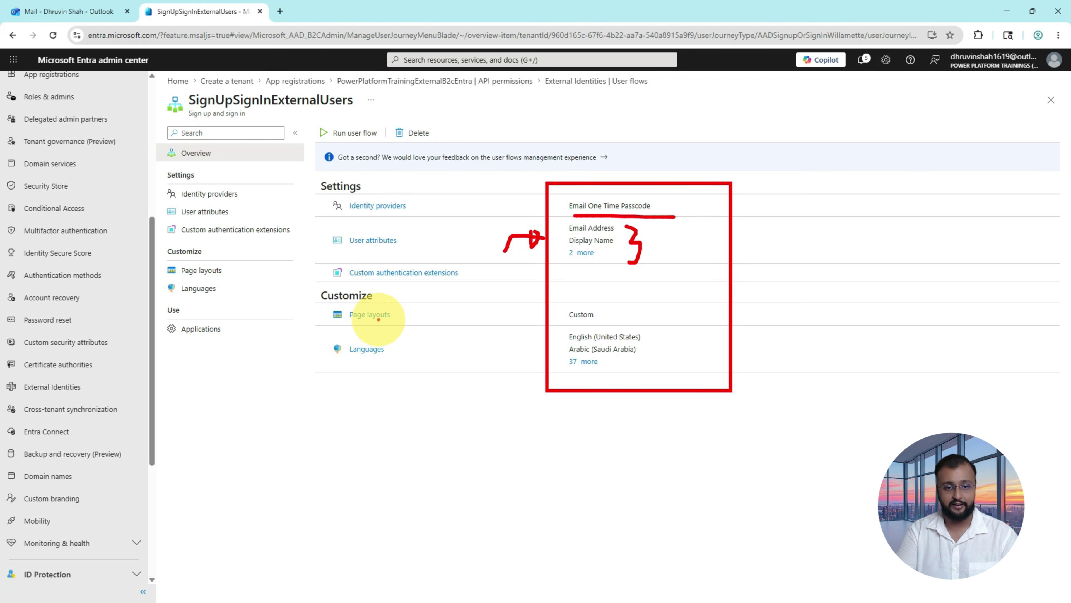
pyautogui.moveTo(394, 323)
pyautogui.mouseDown()
pyautogui.moveTo(351, 323)
pyautogui.moveTo(399, 327)
pyautogui.mouseUp()
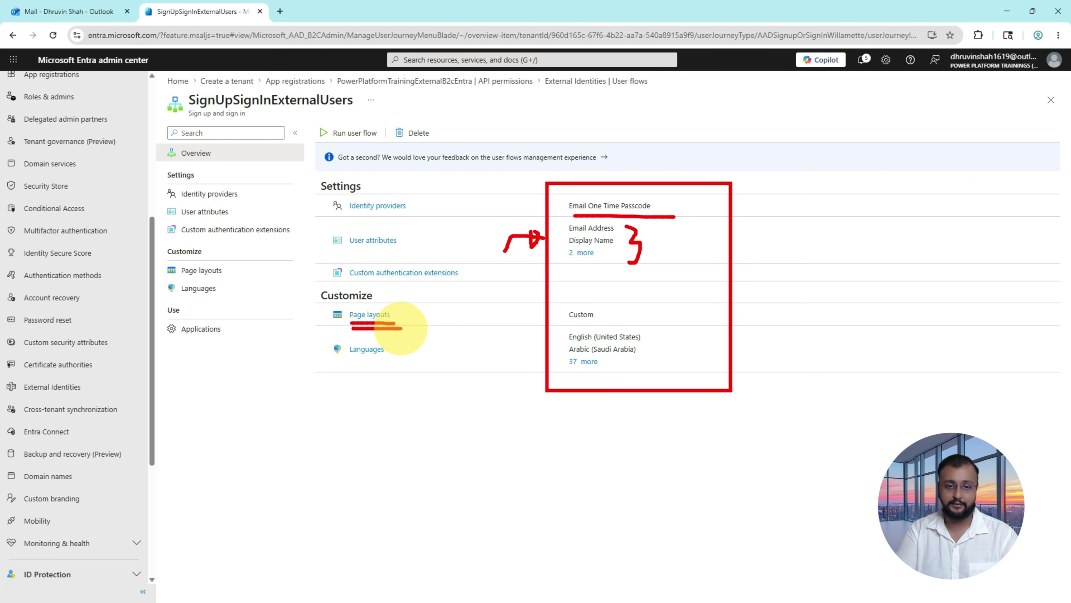
pyautogui.click(370, 314)
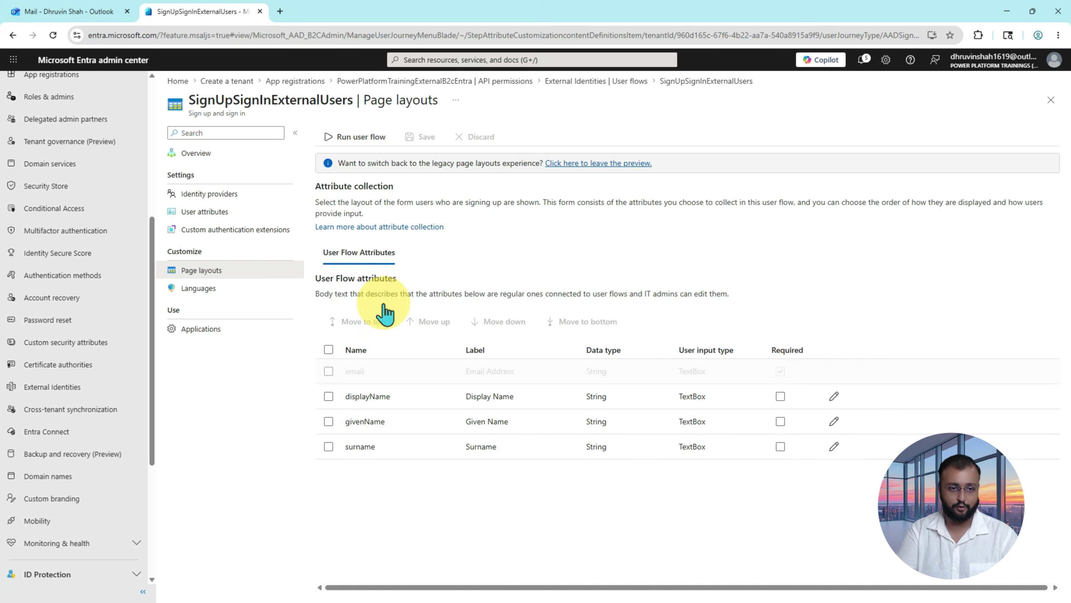
pyautogui.click(232, 343)
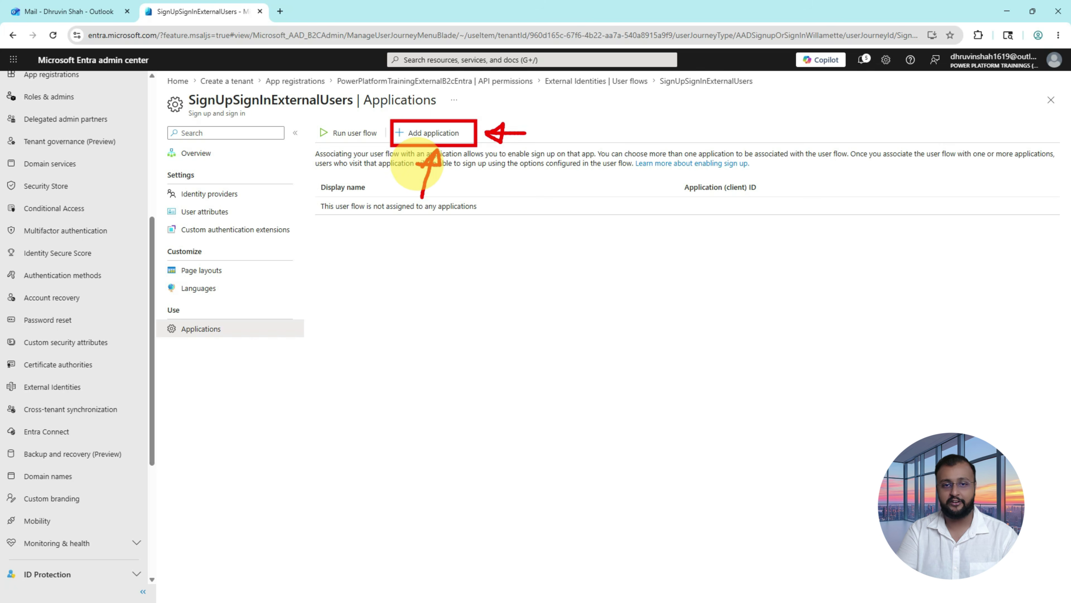
# Step: Tick PowerPlatformTrainingExternalB2cEntra in the Select application panel and confirm it for the user flow
pyautogui.click(437, 134)
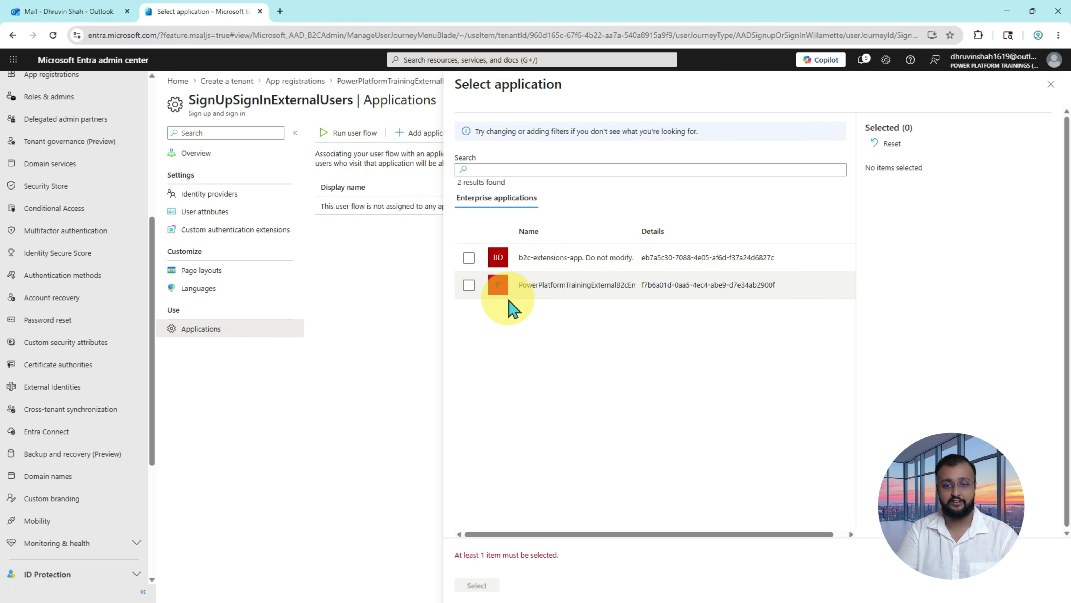
pyautogui.moveTo(520, 286); pyautogui.dragTo(620, 287)
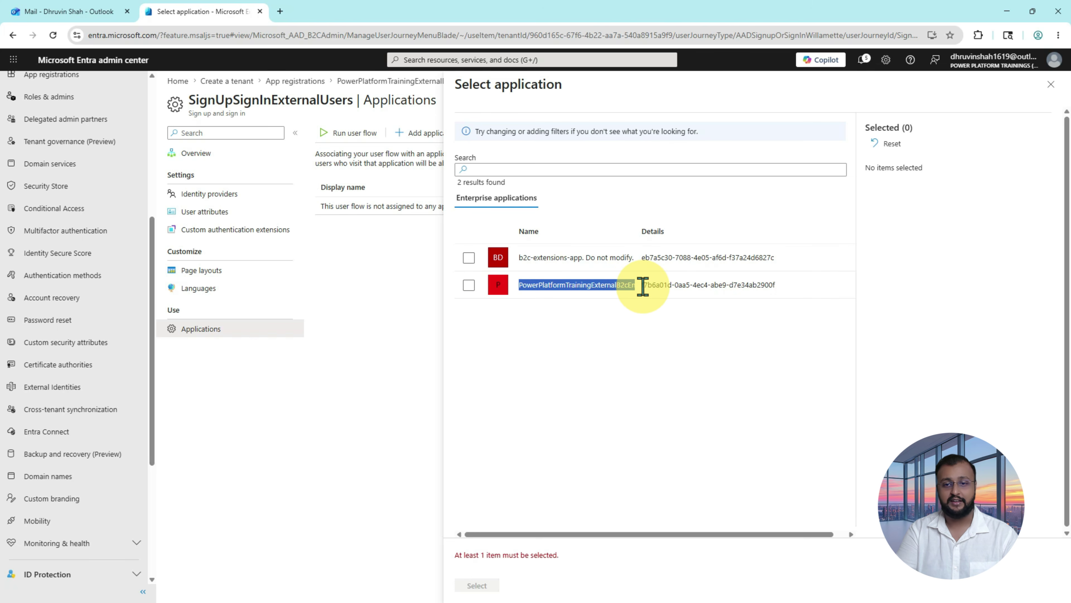
pyautogui.moveTo(629, 287); pyautogui.dragTo(644, 287)
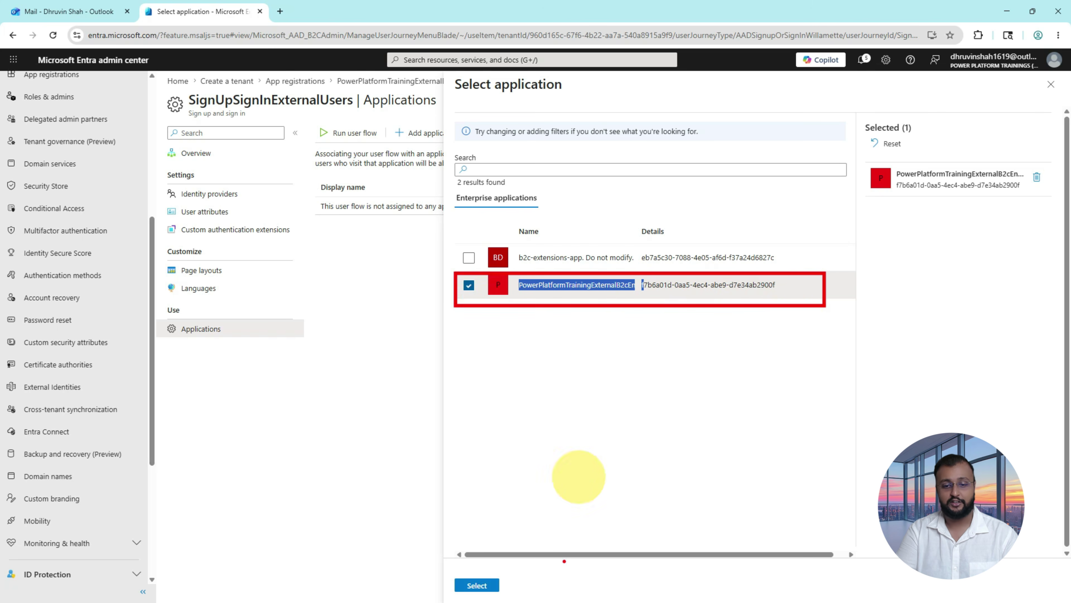
pyautogui.click(478, 586)
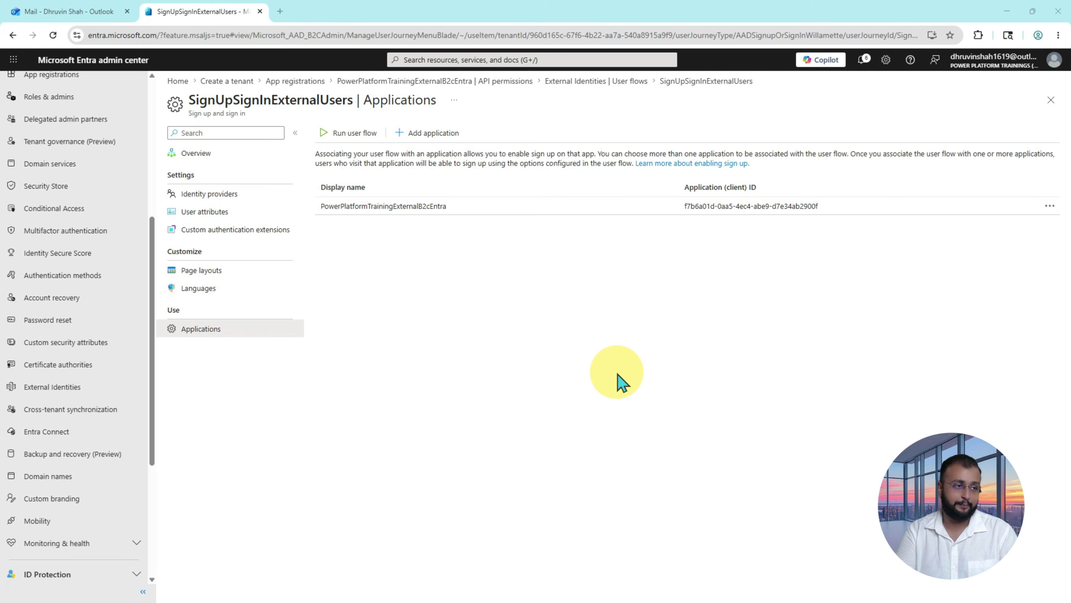
# Step: Back in Power Pages, review the External ID setup instructions and advance to Configure site settings
pyautogui.hotkey('alt', 'Tab')
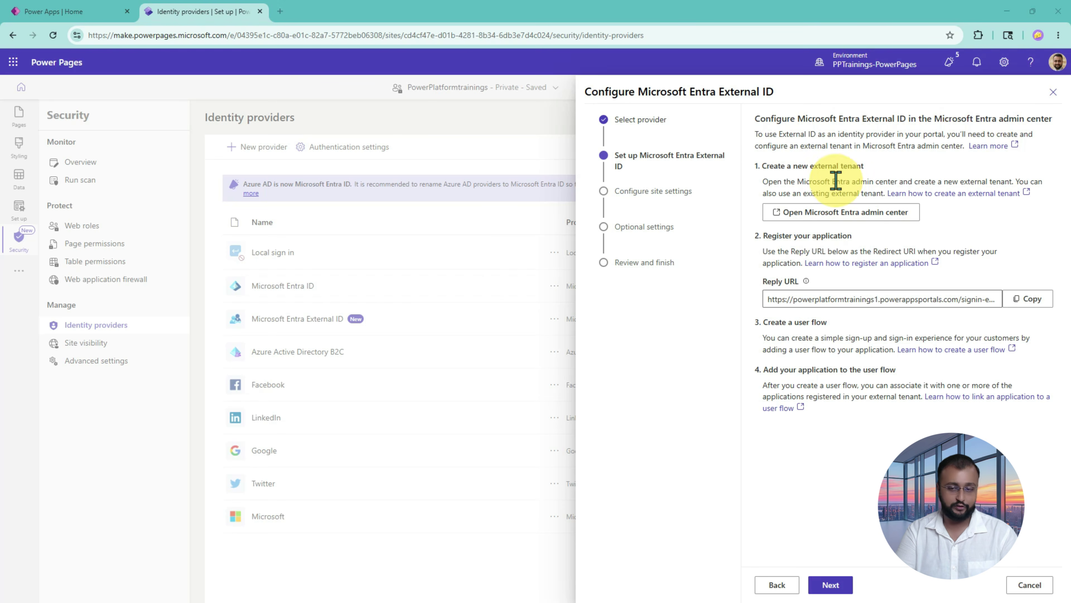
pyautogui.moveTo(744, 101)
pyautogui.mouseDown()
pyautogui.moveTo(1045, 390)
pyautogui.moveTo(1069, 457)
pyautogui.mouseUp()
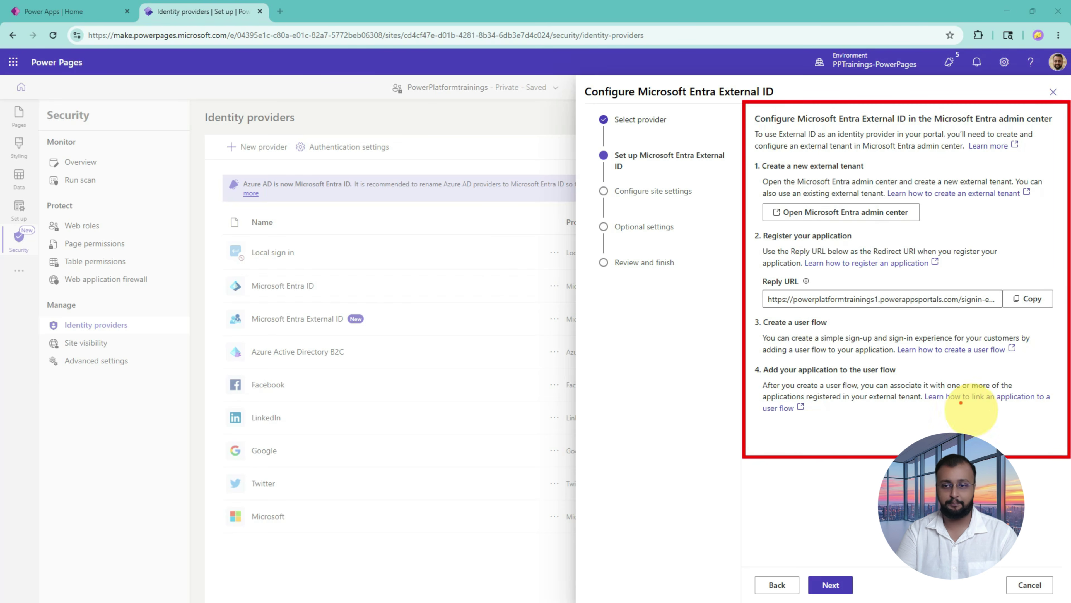
pyautogui.moveTo(739, 195); pyautogui.dragTo(780, 173)
pyautogui.moveTo(736, 256); pyautogui.dragTo(774, 245)
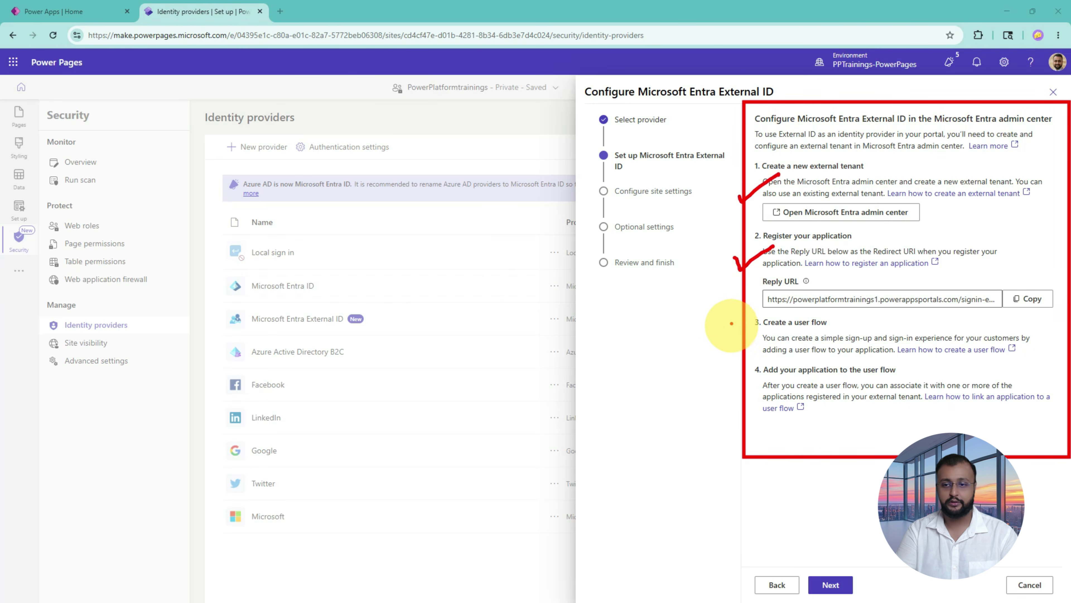
pyautogui.moveTo(733, 322); pyautogui.dragTo(773, 316)
pyautogui.moveTo(729, 378); pyautogui.dragTo(757, 374)
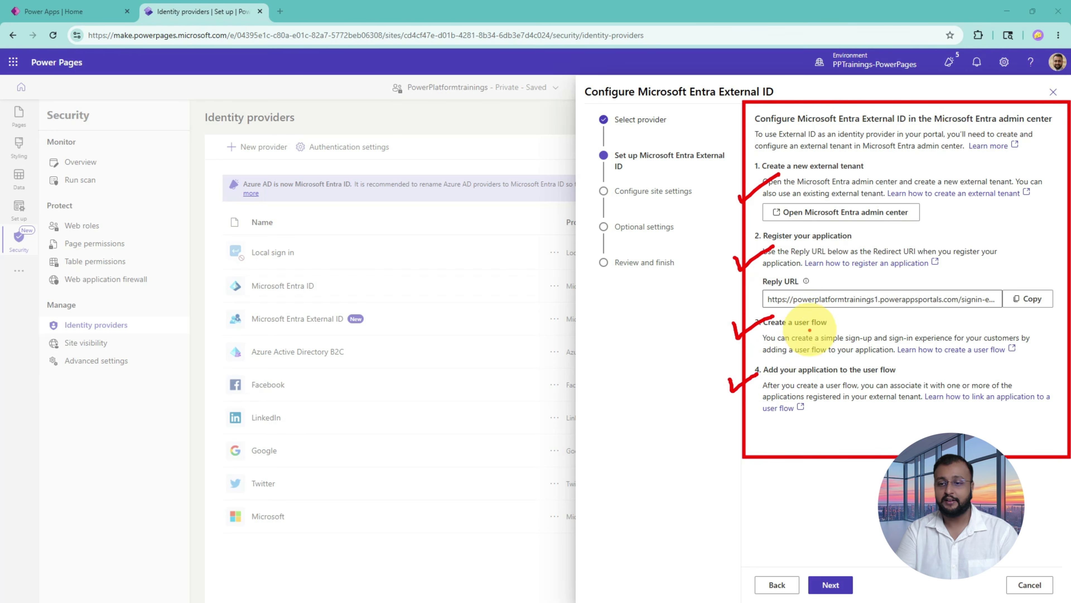
pyautogui.moveTo(790, 328); pyautogui.dragTo(835, 327)
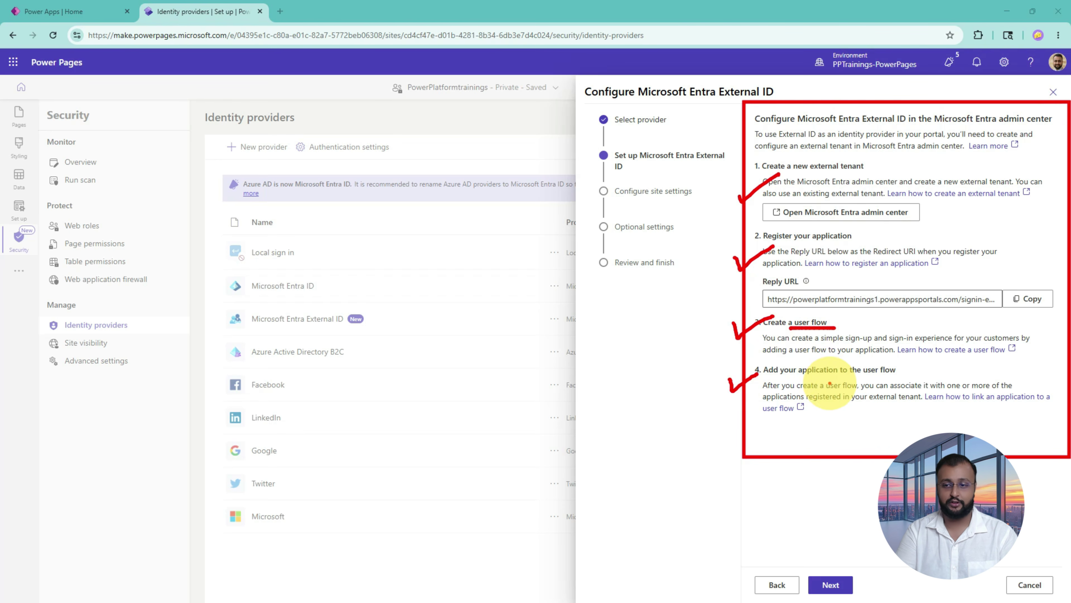
pyautogui.moveTo(824, 377)
pyautogui.mouseDown()
pyautogui.moveTo(898, 379)
pyautogui.moveTo(823, 382)
pyautogui.mouseUp()
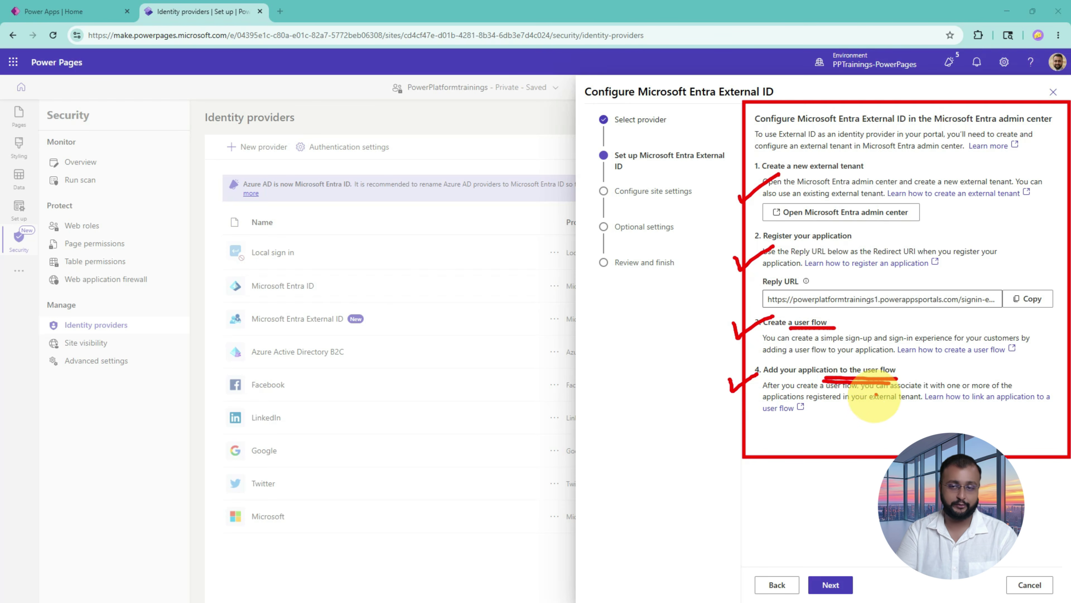
pyautogui.moveTo(838, 504)
pyautogui.mouseDown()
pyautogui.moveTo(838, 567)
pyautogui.moveTo(856, 549)
pyautogui.mouseUp()
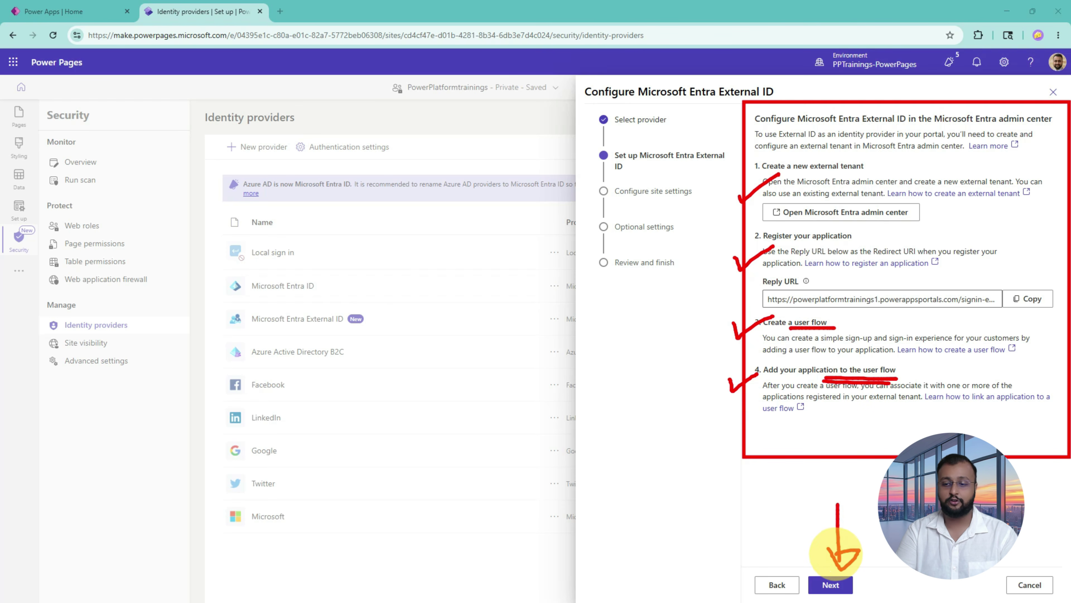
pyautogui.press('Escape')
pyautogui.click(839, 592)
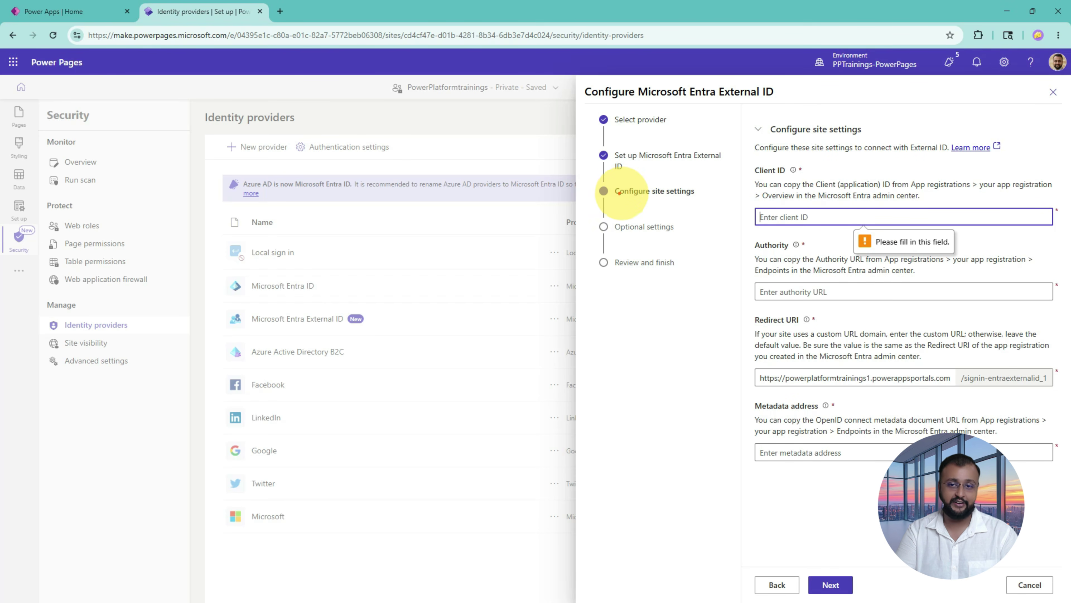
# Step: Review the empty Client ID, Authority, Redirect URI and Metadata address fields, then bring up Notepad
pyautogui.moveTo(611, 182)
pyautogui.mouseDown()
pyautogui.moveTo(813, 228)
pyautogui.moveTo(776, 231)
pyautogui.mouseUp()
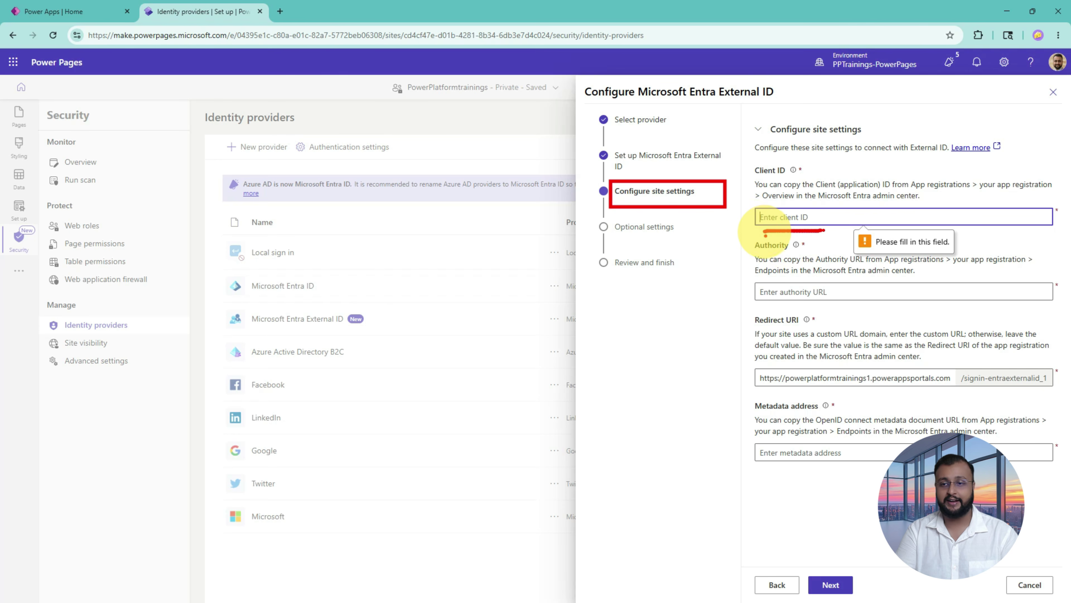
pyautogui.moveTo(764, 303); pyautogui.dragTo(829, 303)
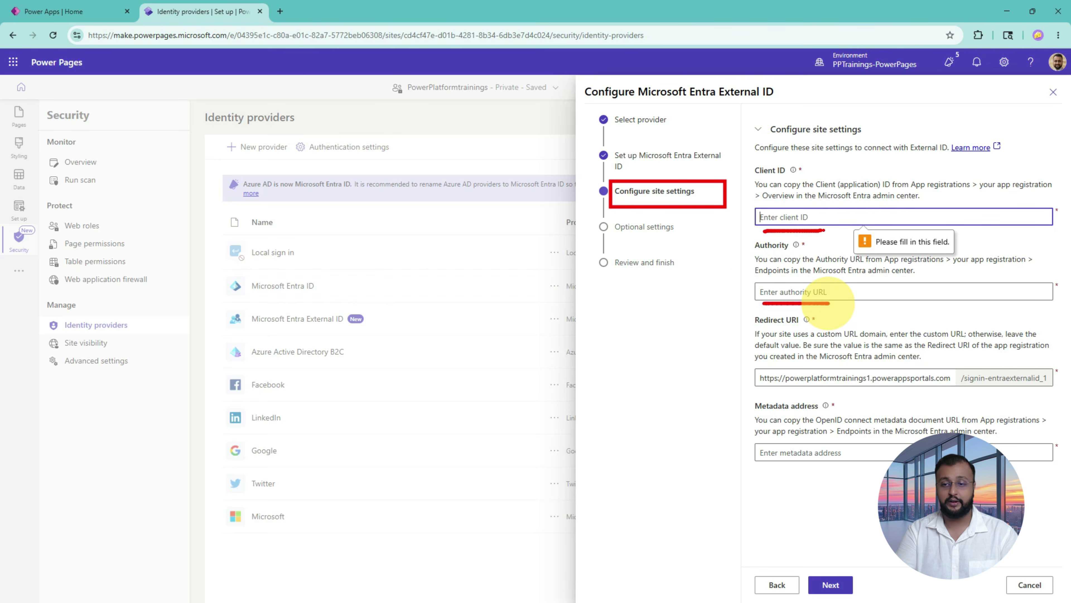
pyautogui.moveTo(762, 391); pyautogui.dragTo(957, 388)
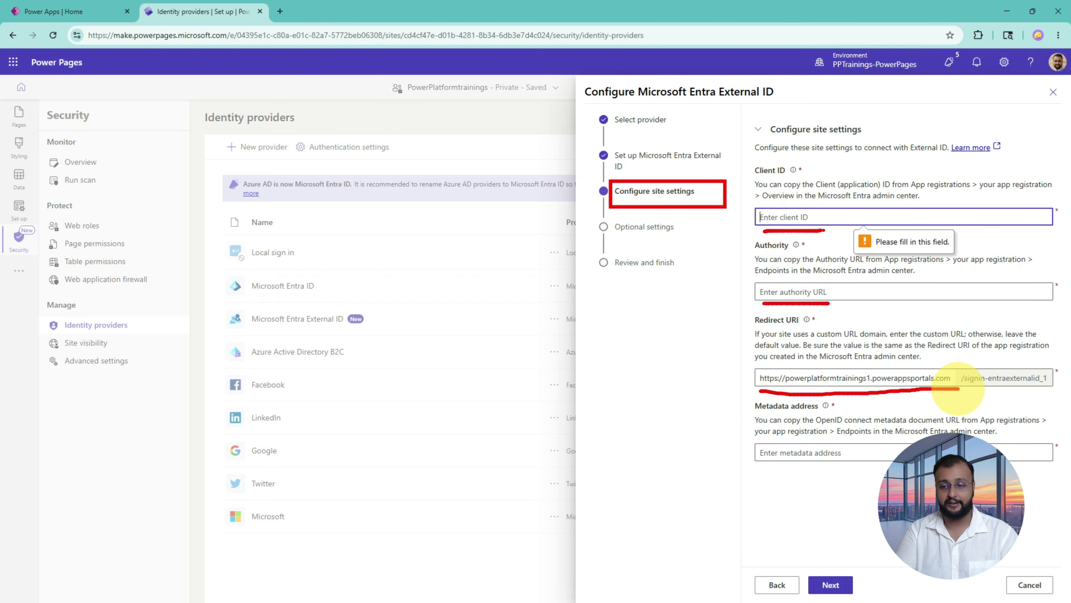
pyautogui.moveTo(762, 474); pyautogui.dragTo(855, 473)
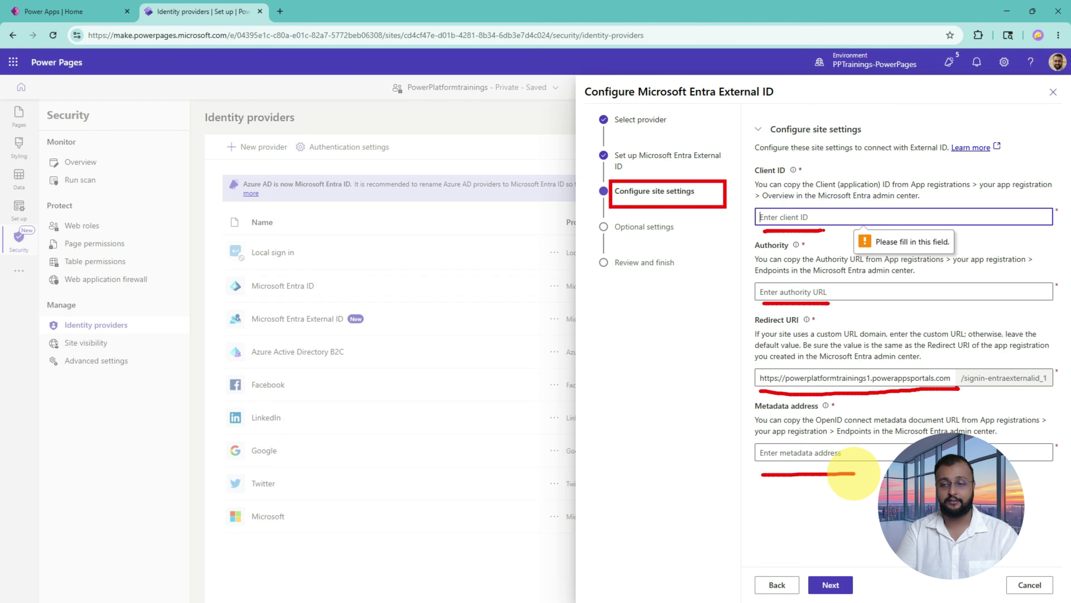
pyautogui.moveTo(662, 304)
pyautogui.mouseDown()
pyautogui.moveTo(639, 321)
pyautogui.moveTo(662, 337)
pyautogui.moveTo(645, 343)
pyautogui.moveTo(660, 293)
pyautogui.mouseUp()
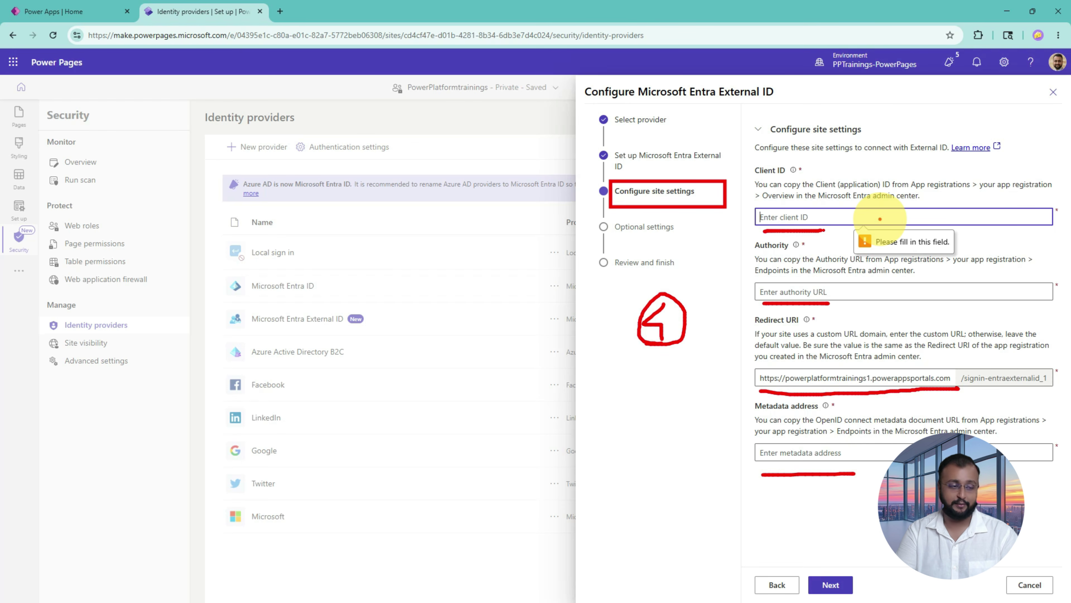
pyautogui.press('Escape')
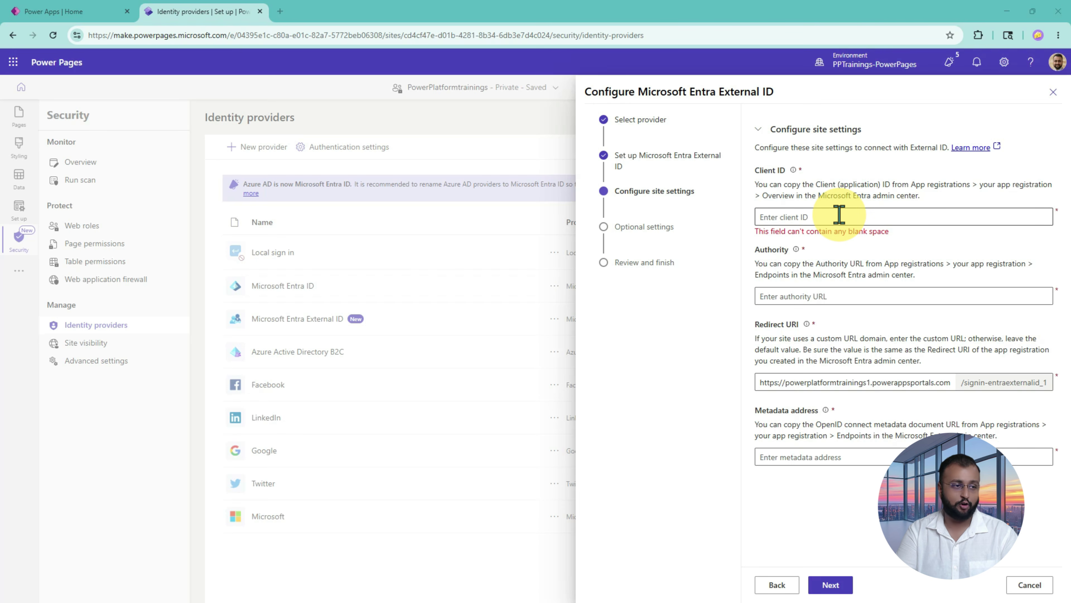
pyautogui.hotkey('alt', 'Tab')
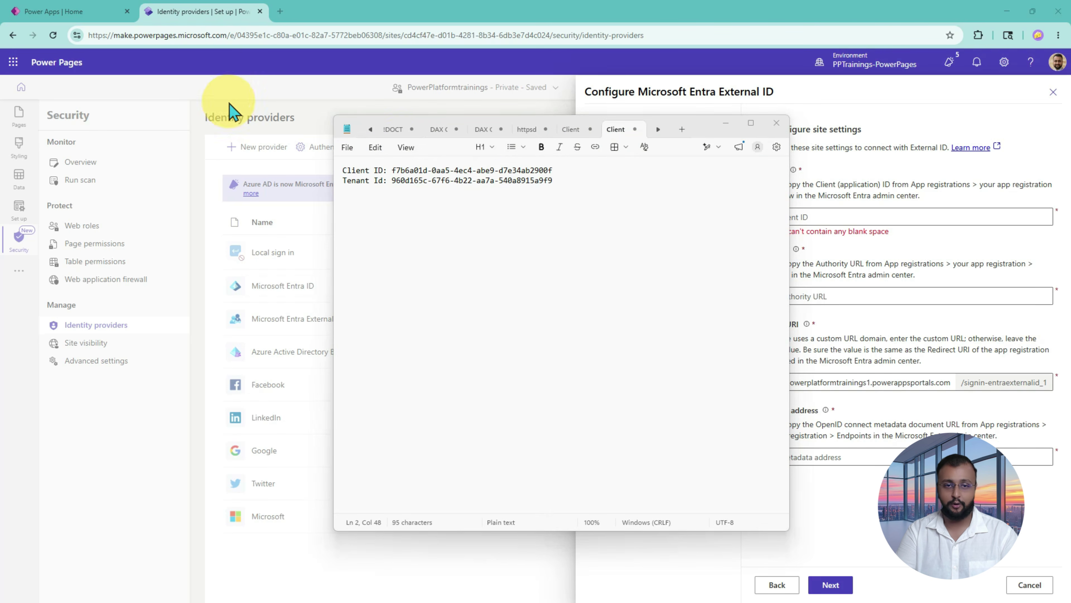
# Step: Copy the saved Client ID from Notepad into the Client ID field, then return to Entra
pyautogui.moveTo(392, 170); pyautogui.dragTo(551, 172)
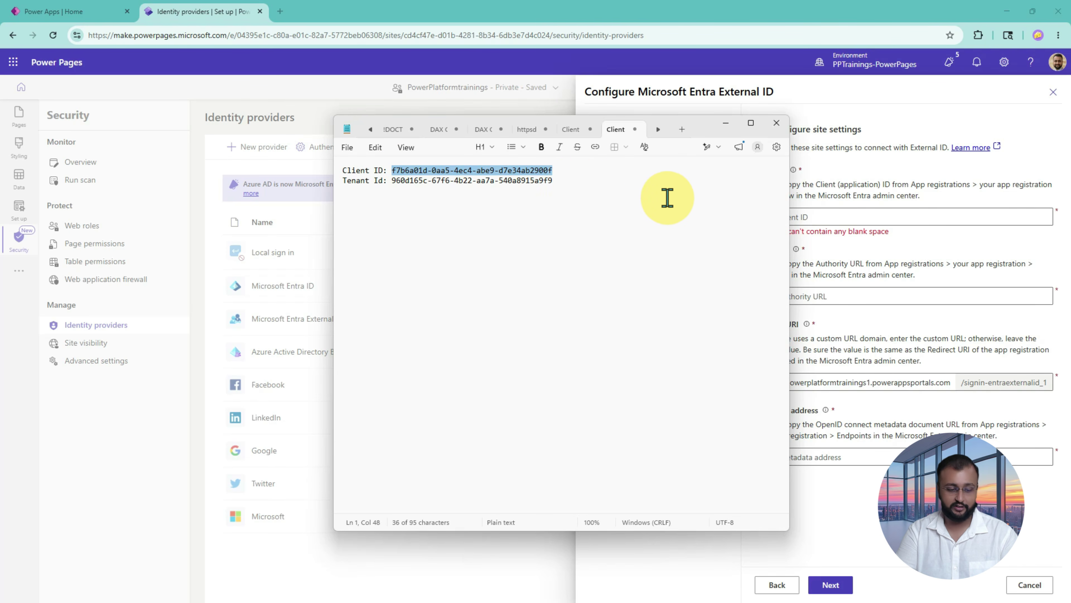
pyautogui.click(892, 224)
pyautogui.write('f7b6a01d-0aa5-4ec4-abe9-d7e34ab2900f')
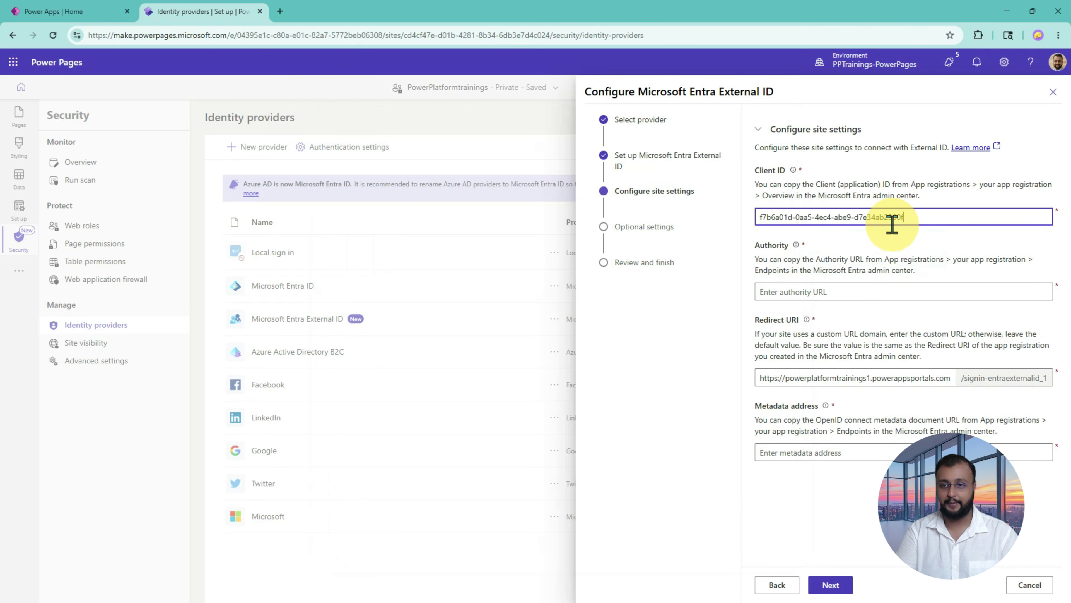
pyautogui.click(856, 292)
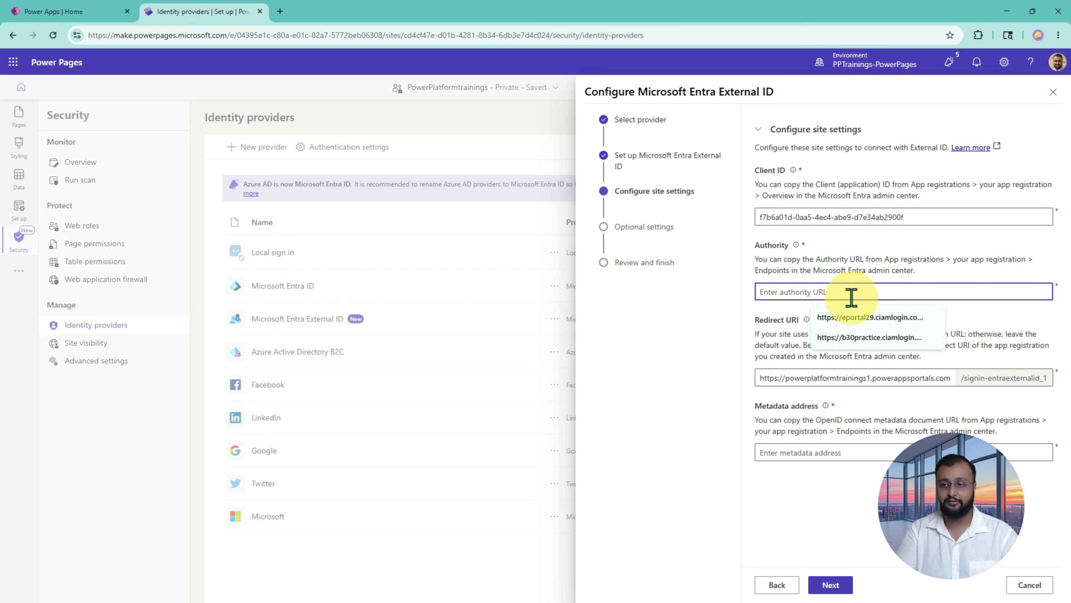
pyautogui.hotkey('alt', 'Tab')
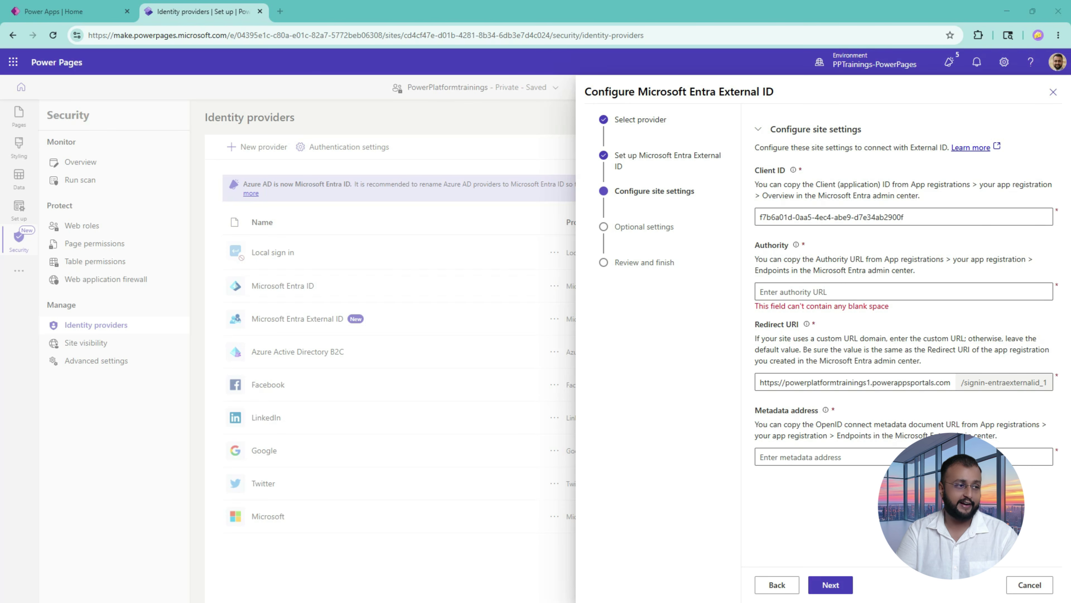
pyautogui.hotkey('alt', 'Tab')
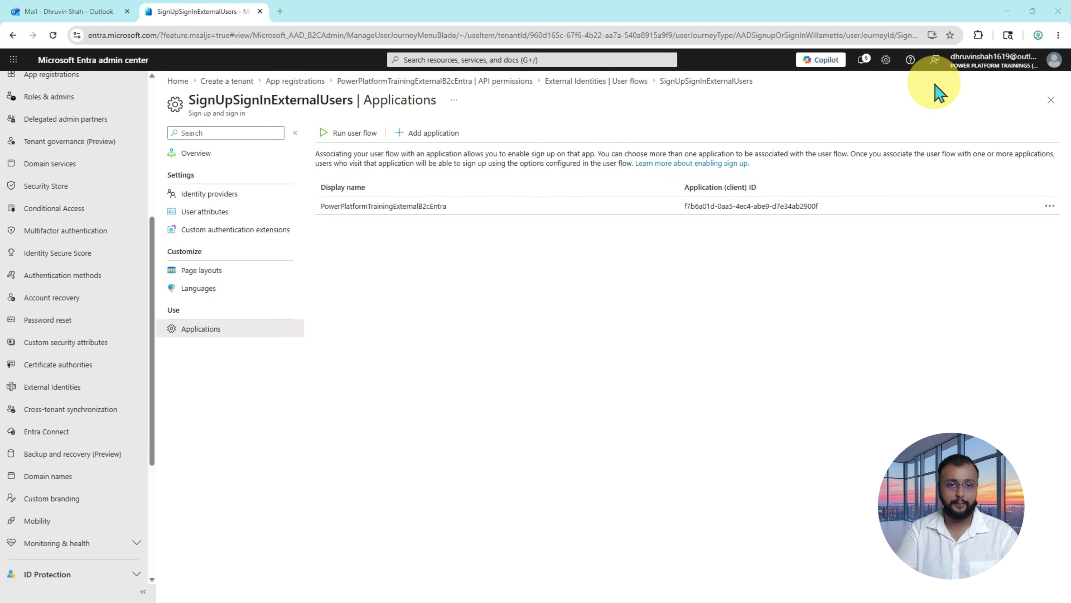
# Step: Open the App registrations Endpoints panel and copy its Authority URL
pyautogui.scroll(5, 67, 260)
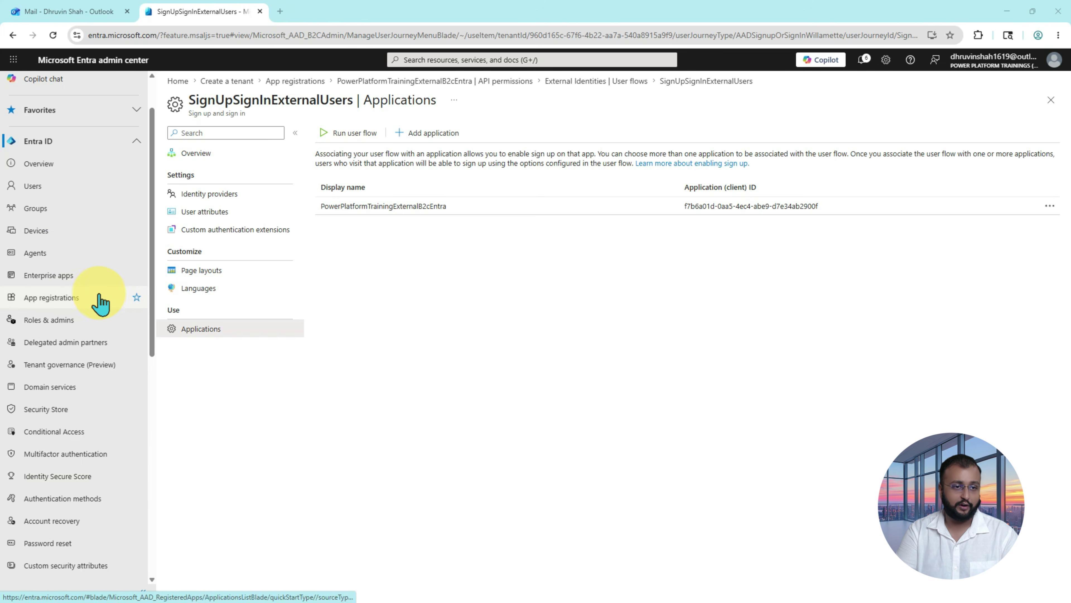
pyautogui.click(93, 301)
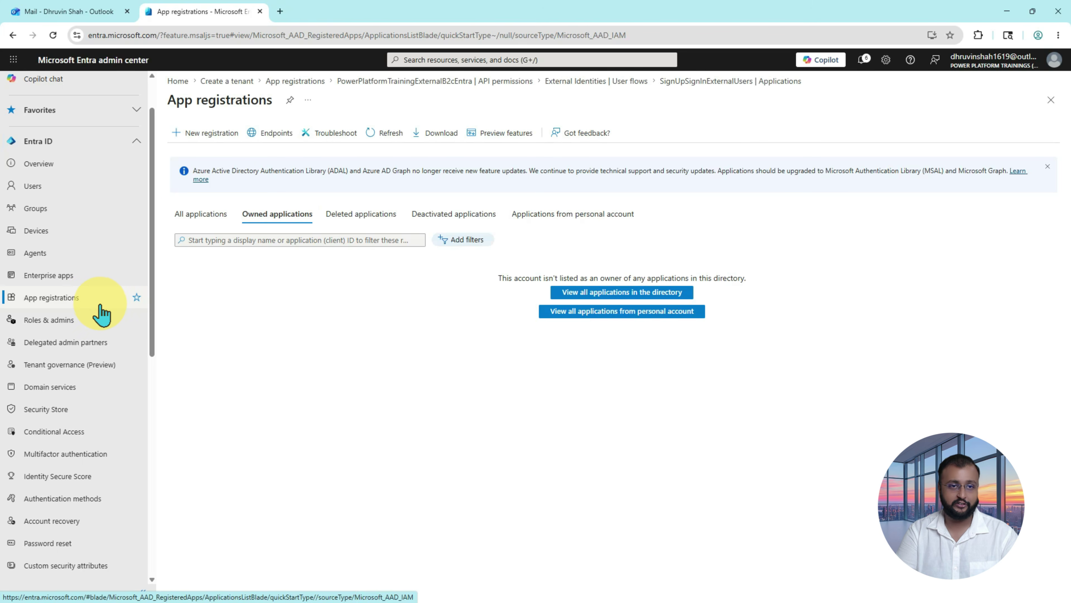
pyautogui.click(279, 137)
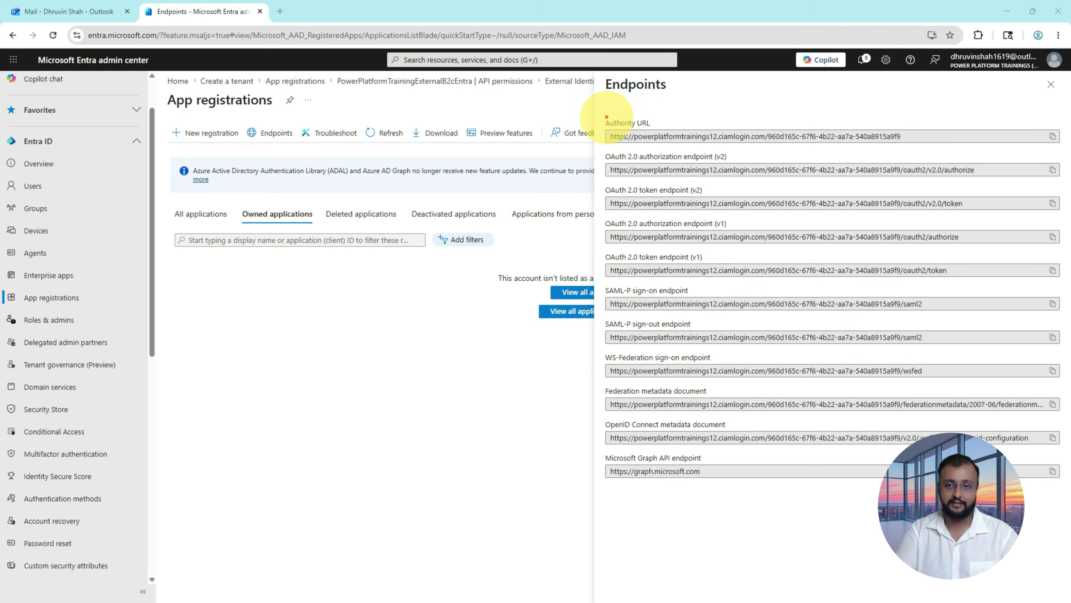
pyautogui.moveTo(608, 114)
pyautogui.mouseDown()
pyautogui.moveTo(772, 144)
pyautogui.moveTo(932, 146)
pyautogui.mouseUp()
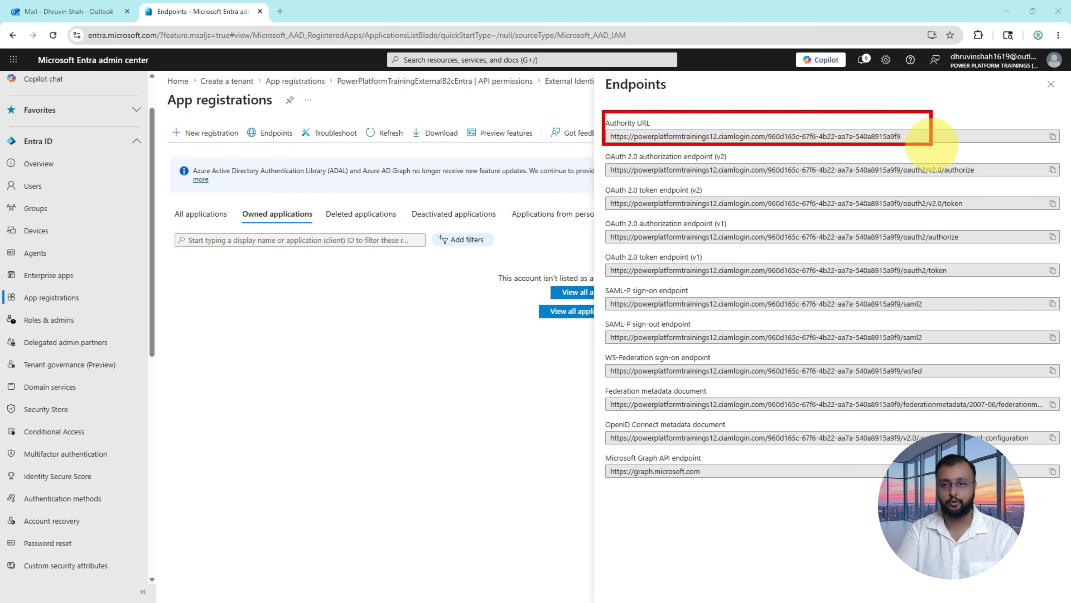
pyautogui.moveTo(1056, 121)
pyautogui.mouseDown()
pyautogui.moveTo(957, 132)
pyautogui.moveTo(977, 111)
pyautogui.mouseUp()
pyautogui.press('Escape')
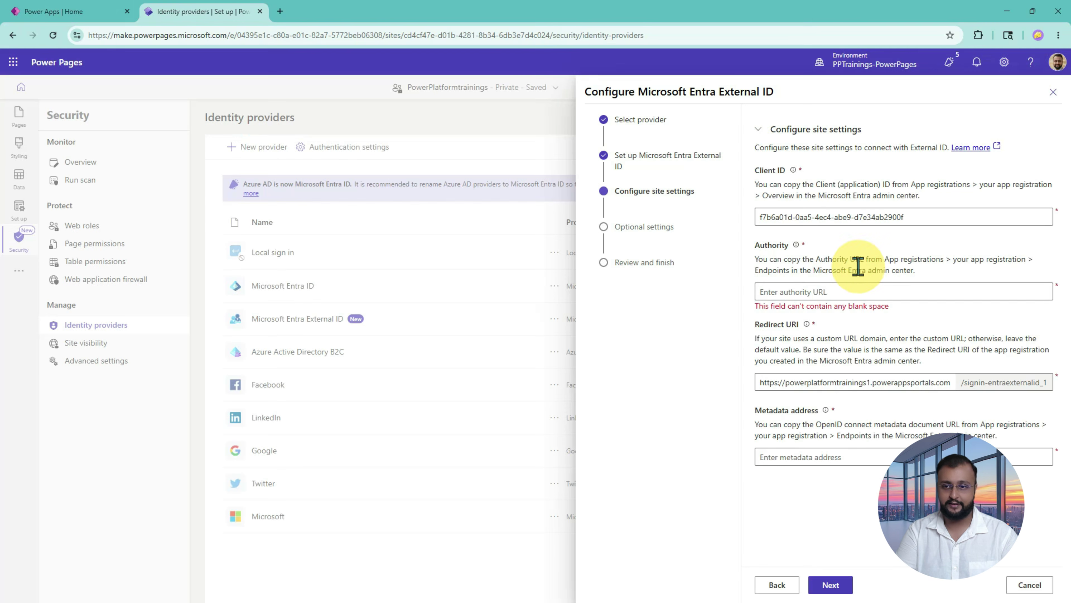
# Step: Paste the Authority URL into the Authority field and check the default Redirect URI value
pyautogui.click(837, 291)
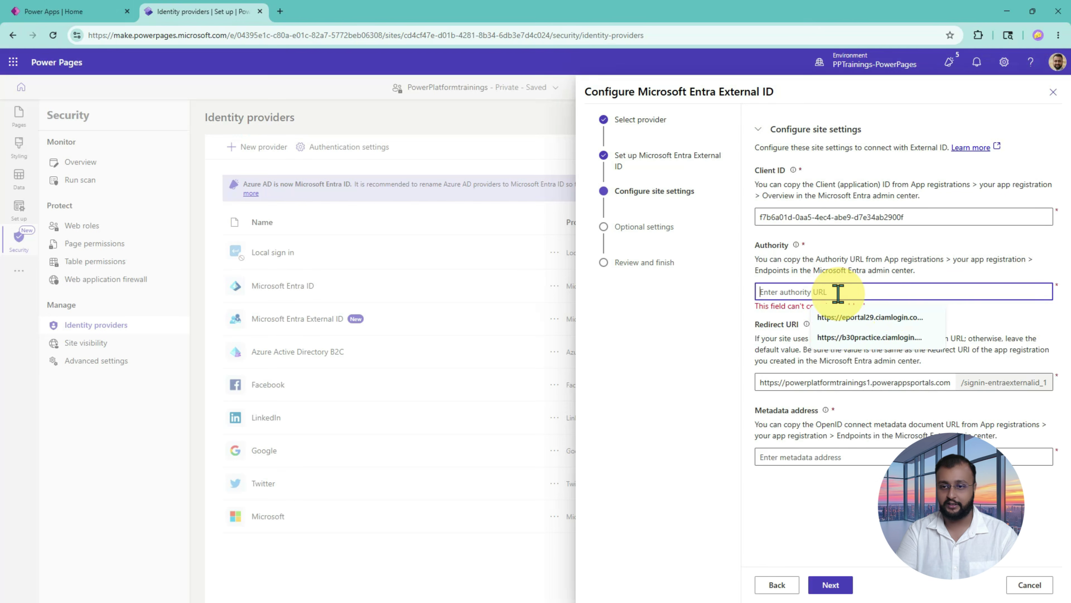
pyautogui.hotkey('ctrl', 'v')
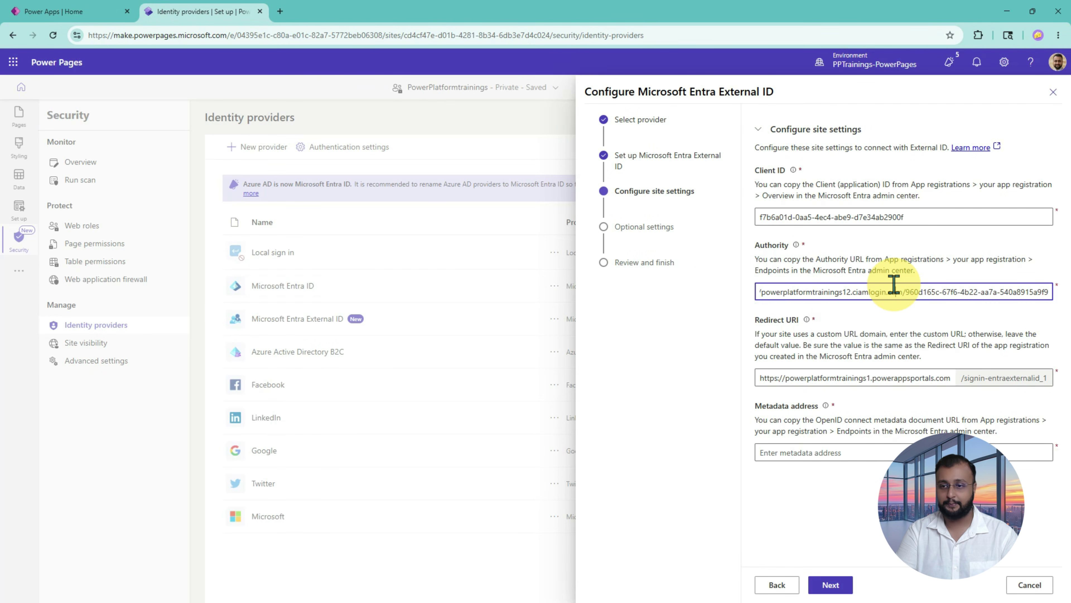
pyautogui.moveTo(759, 292); pyautogui.dragTo(886, 329)
pyautogui.click(886, 329)
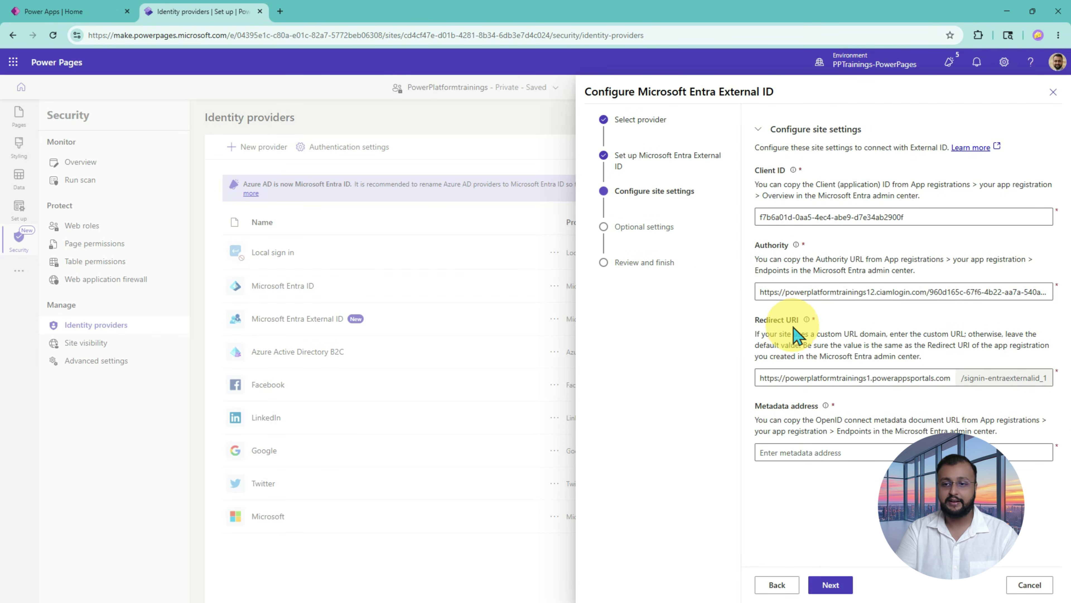
pyautogui.moveTo(727, 319); pyautogui.dragTo(819, 325)
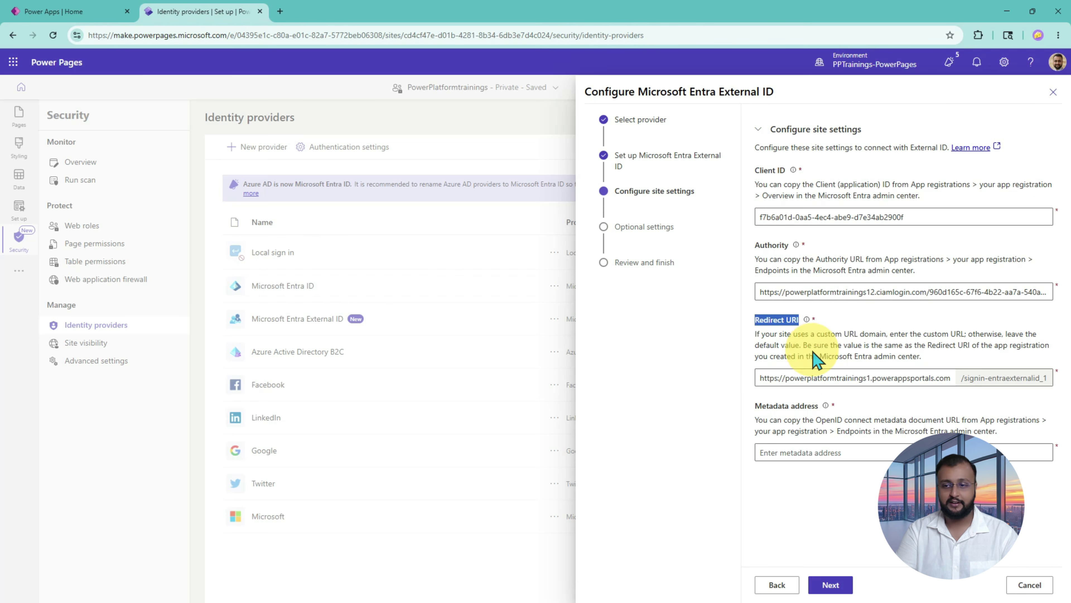
pyautogui.moveTo(767, 377); pyautogui.dragTo(1001, 371)
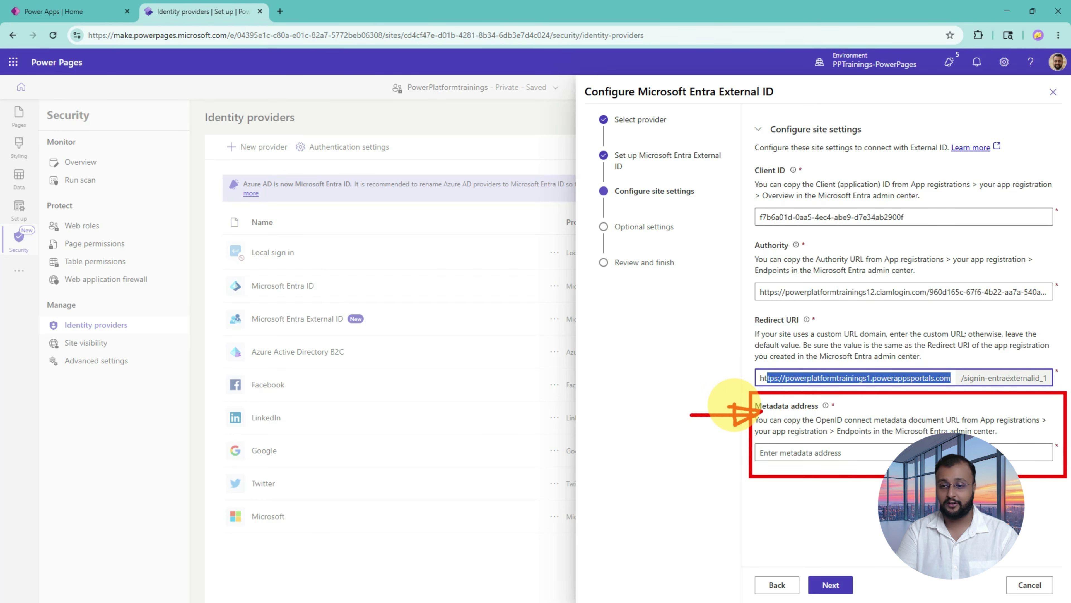
pyautogui.click(736, 407)
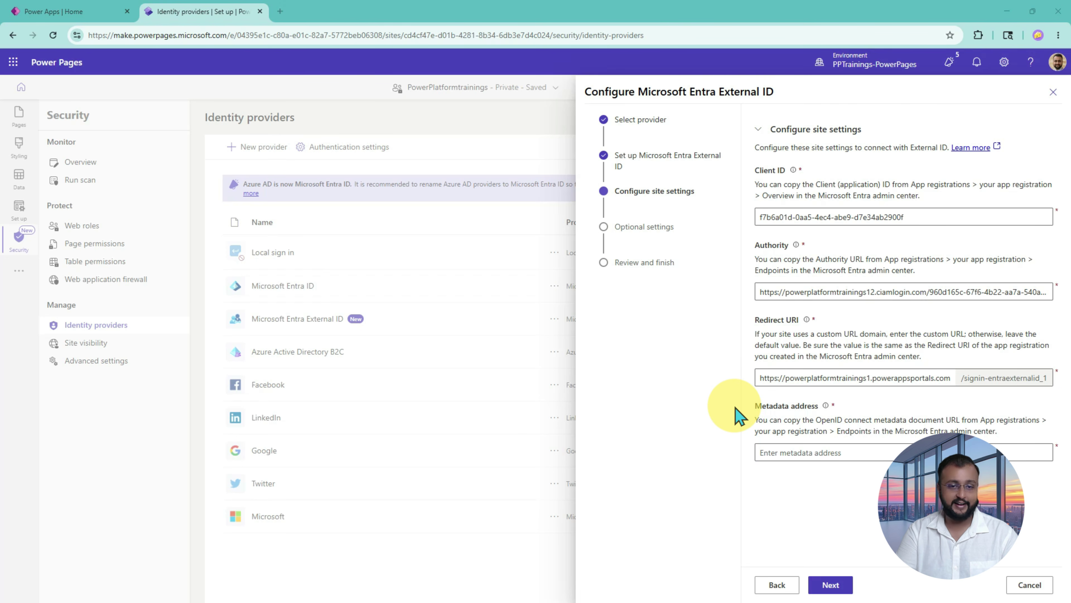
# Step: In Entra's Endpoints panel, locate the OpenID Connect metadata document URL
pyautogui.hotkey('alt', 'Tab')
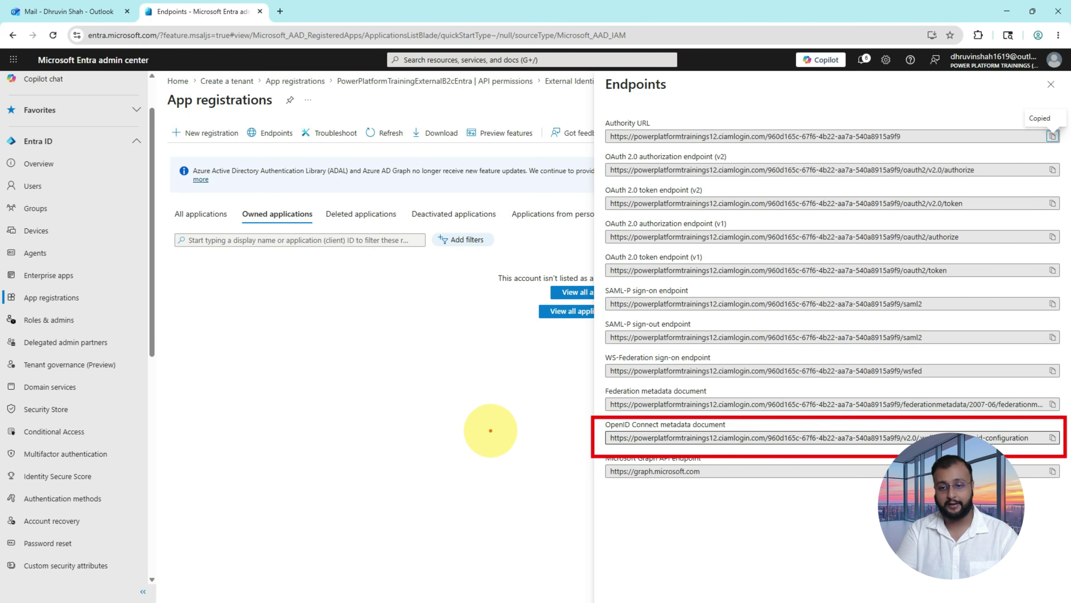
pyautogui.moveTo(489, 432); pyautogui.dragTo(560, 429)
pyautogui.moveTo(534, 416)
pyautogui.mouseDown()
pyautogui.moveTo(527, 440)
pyautogui.moveTo(530, 414)
pyautogui.mouseUp()
pyautogui.moveTo(660, 426); pyautogui.dragTo(744, 427)
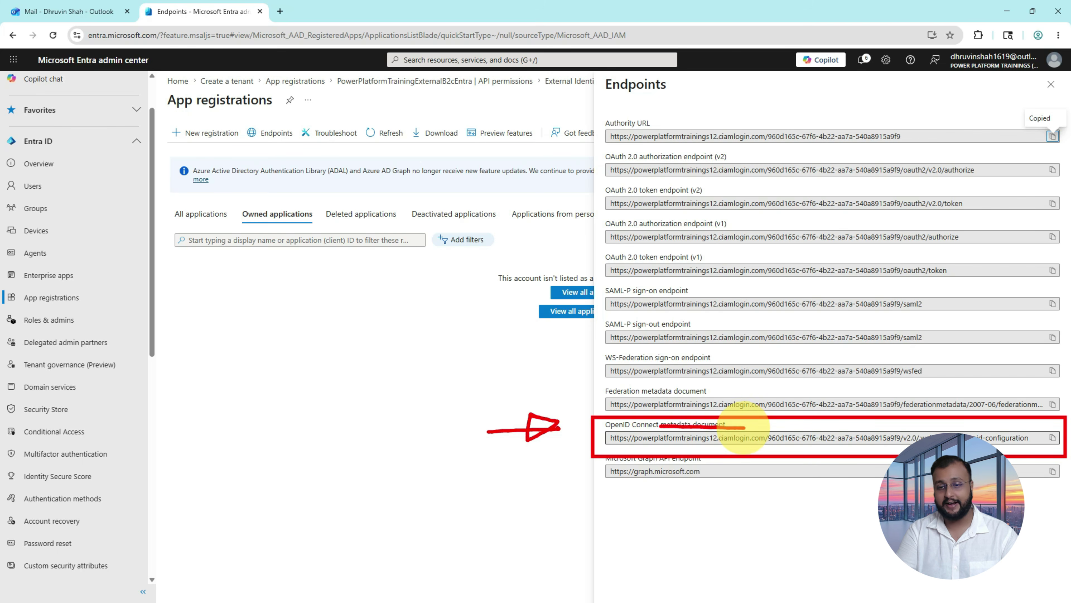
pyautogui.press('Escape')
# Step: Copy the OpenID Connect metadata document URL and paste it into the Metadata address field
pyautogui.click(1047, 442)
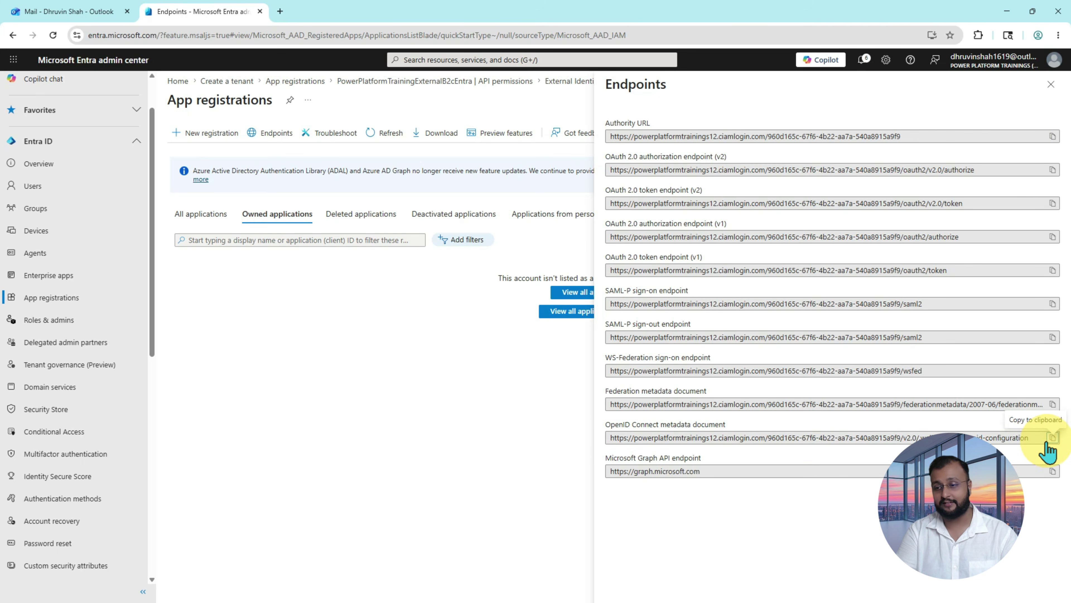
pyautogui.hotkey('alt', 'Tab')
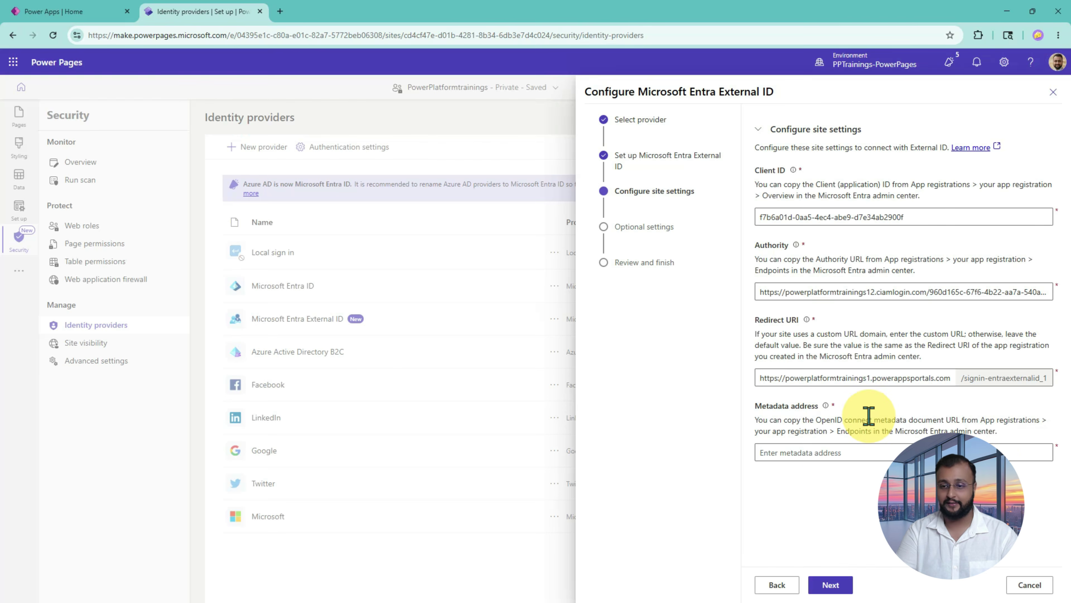
pyautogui.click(827, 452)
pyautogui.hotkey('ctrl', 'v')
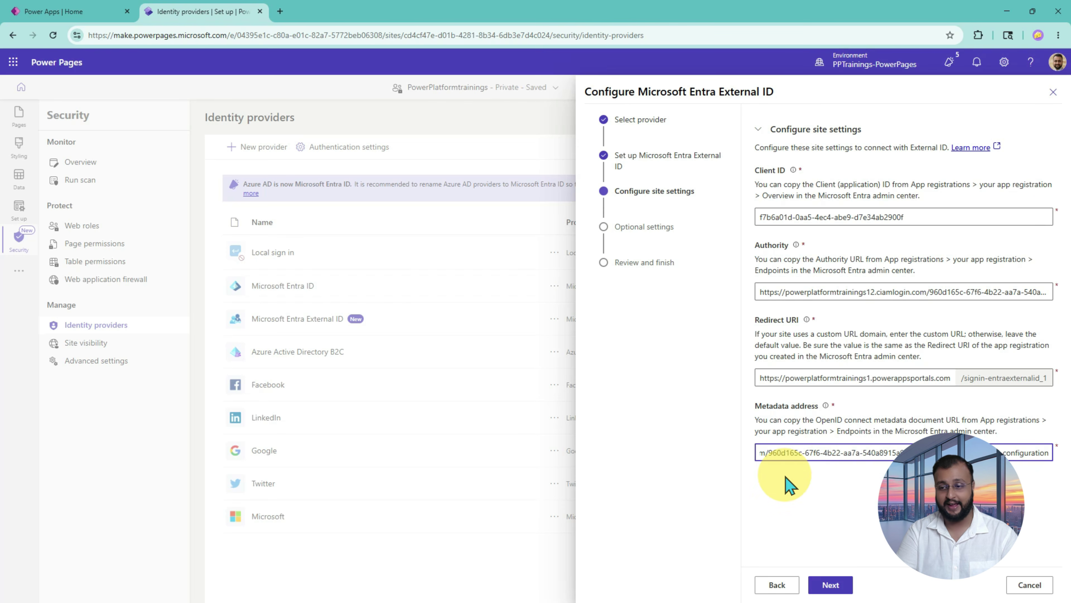
pyautogui.moveTo(949, 453); pyautogui.dragTo(671, 460)
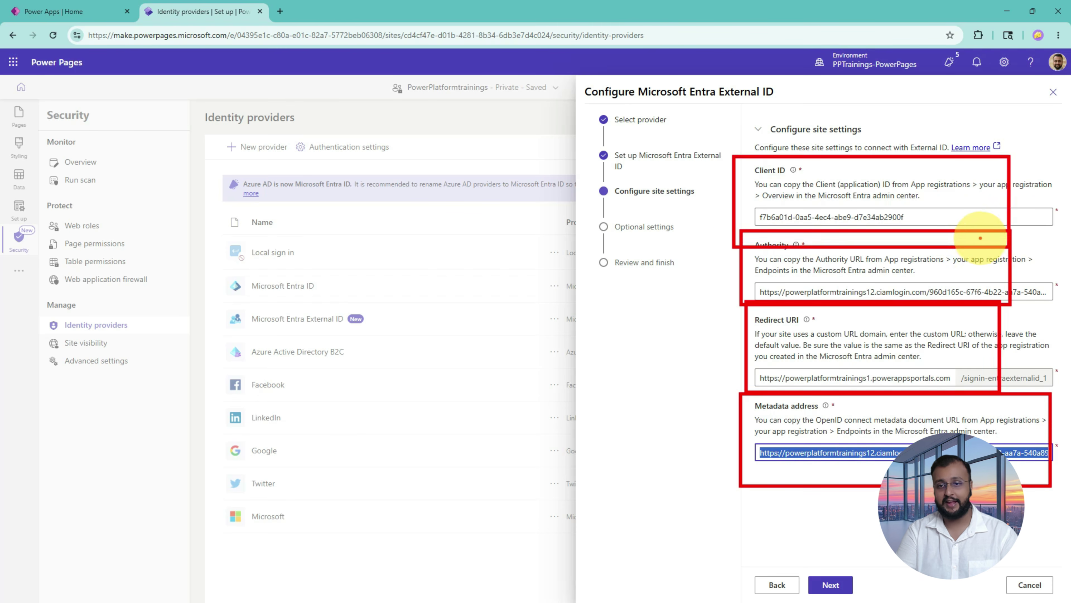
pyautogui.press('Escape')
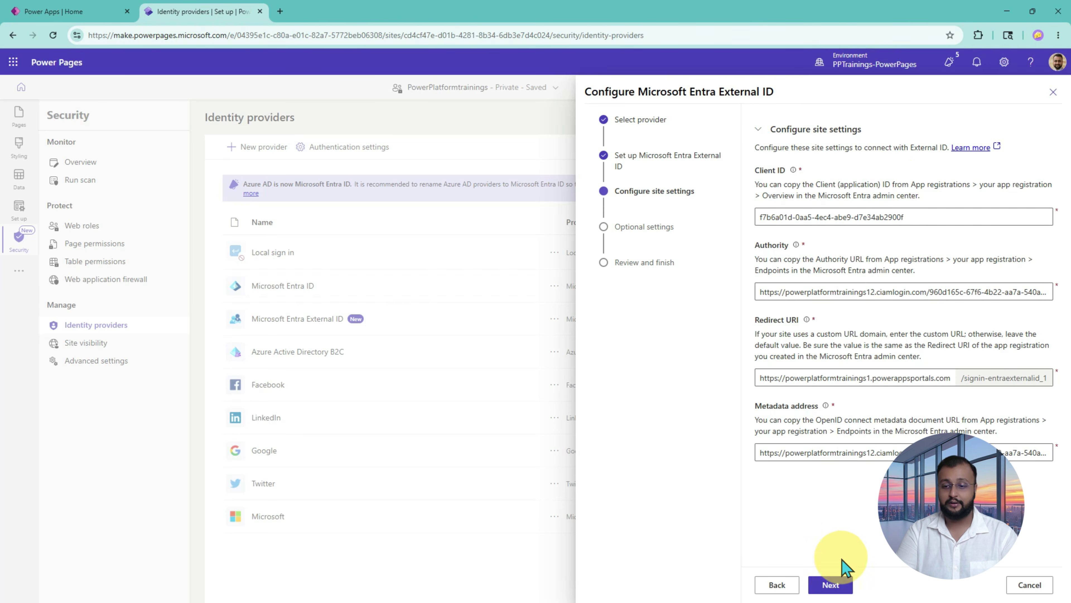
# Step: On the Optional settings step, switch External logout off and expand More settings
pyautogui.click(833, 586)
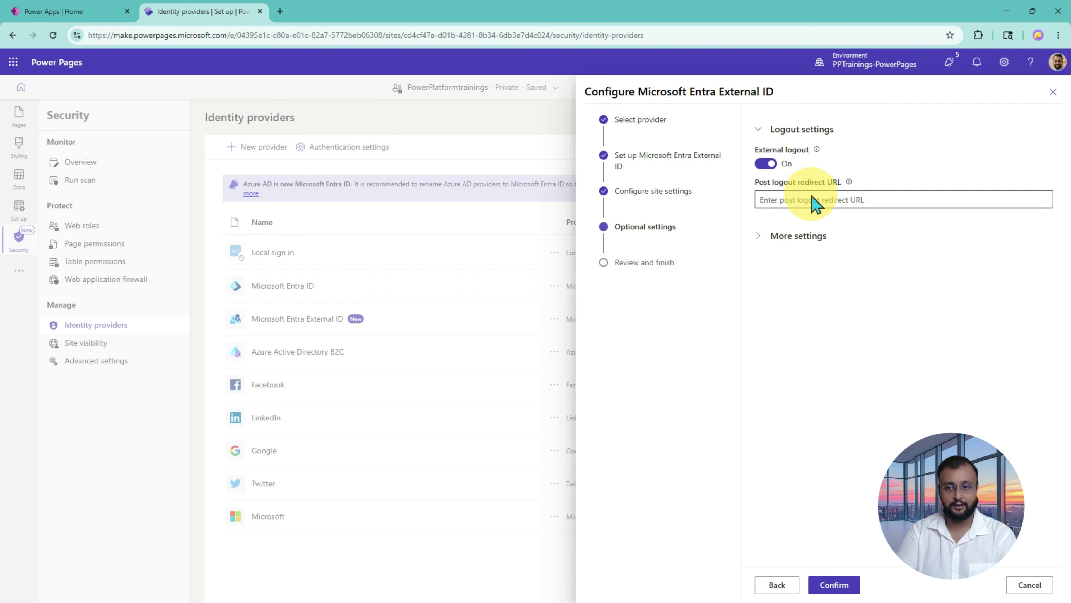
pyautogui.click(778, 201)
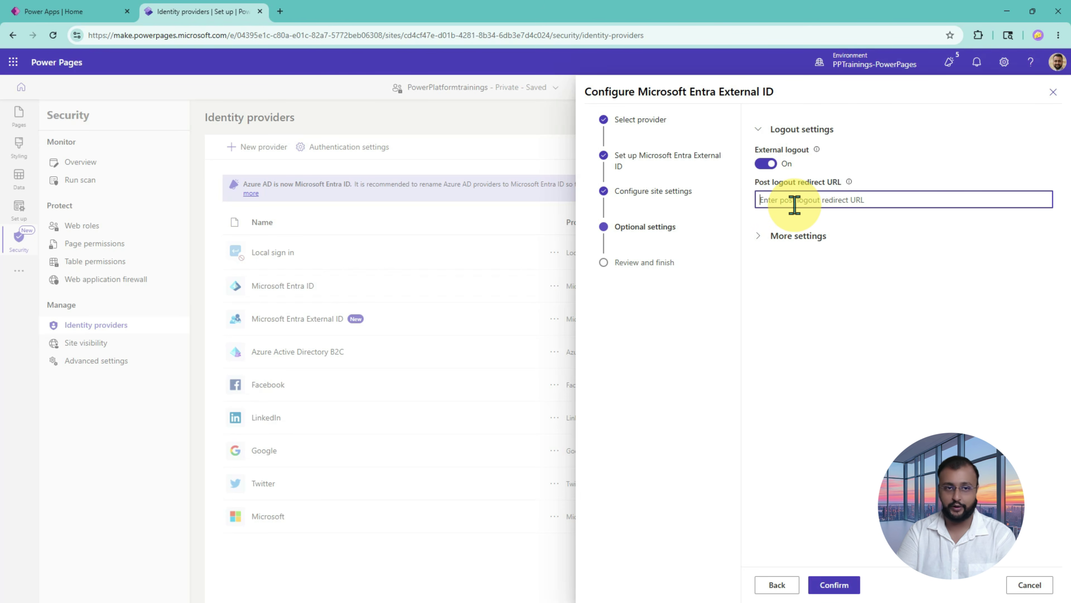
pyautogui.click(765, 164)
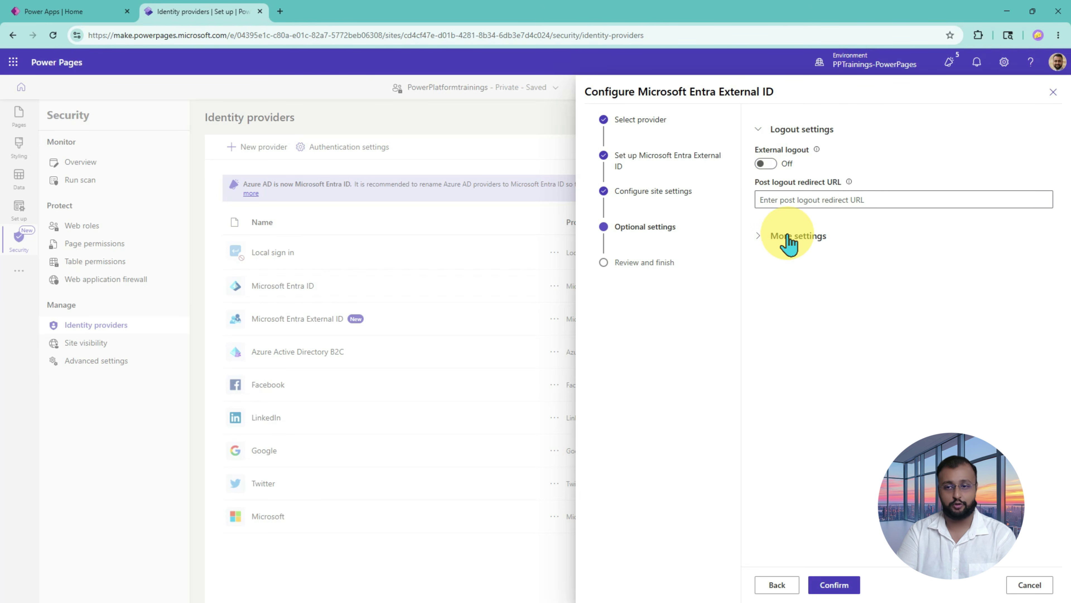
pyautogui.click(816, 235)
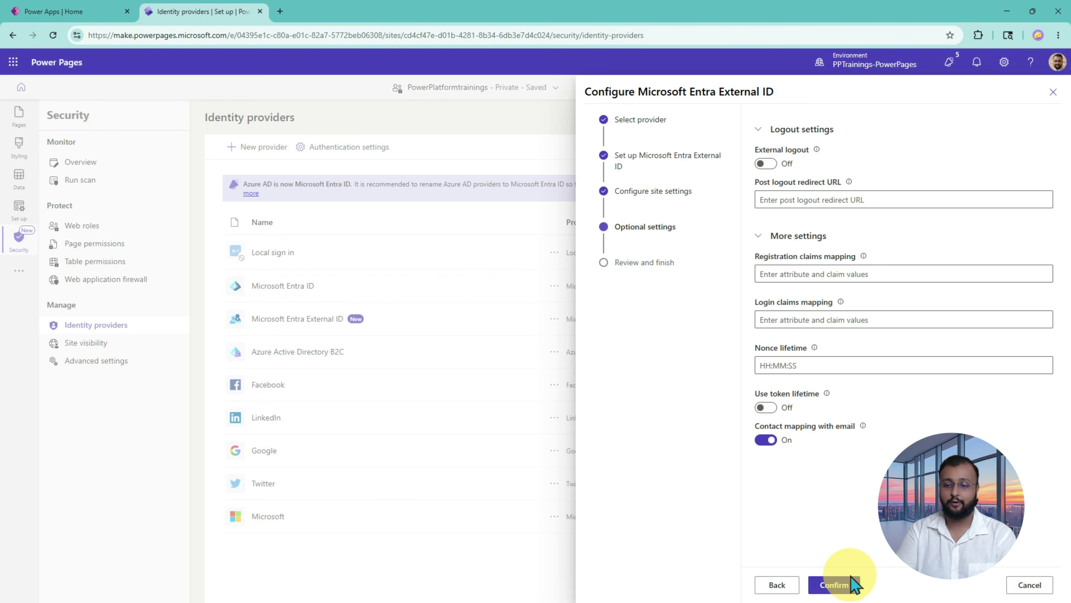
# Step: Confirm the External ID setup, close the summary, and check it is listed as Enabled
pyautogui.click(834, 584)
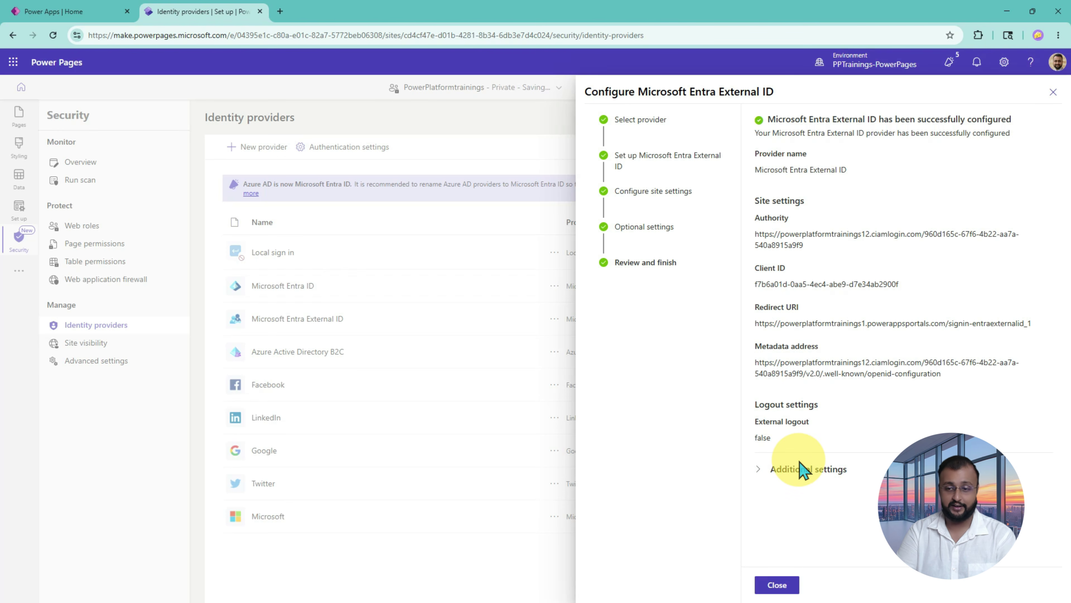
pyautogui.click(777, 584)
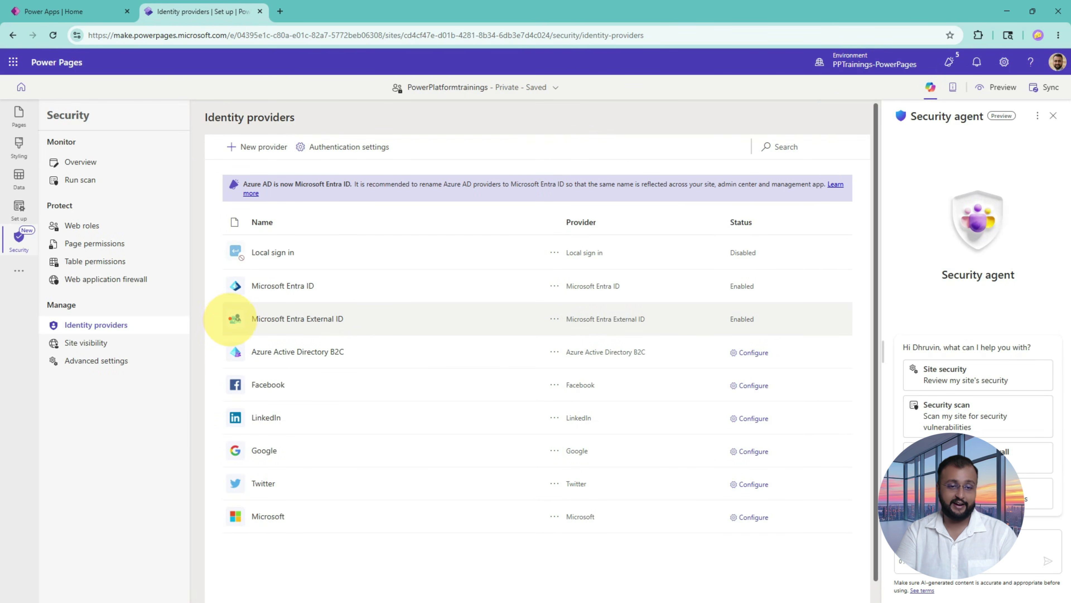
pyautogui.moveTo(221, 305); pyautogui.dragTo(813, 337)
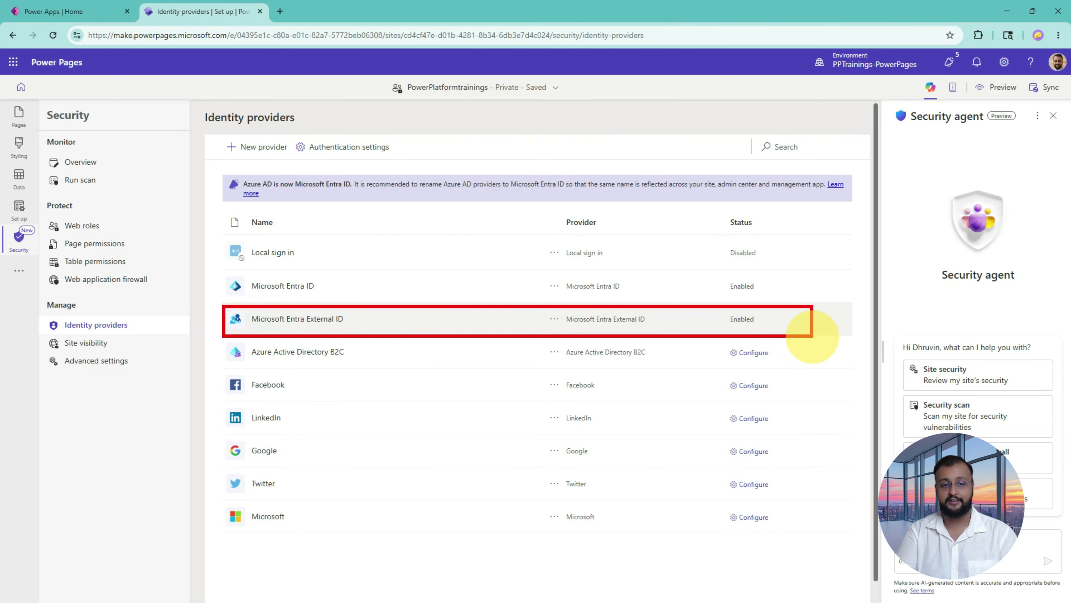
pyautogui.moveTo(734, 325); pyautogui.dragTo(749, 311)
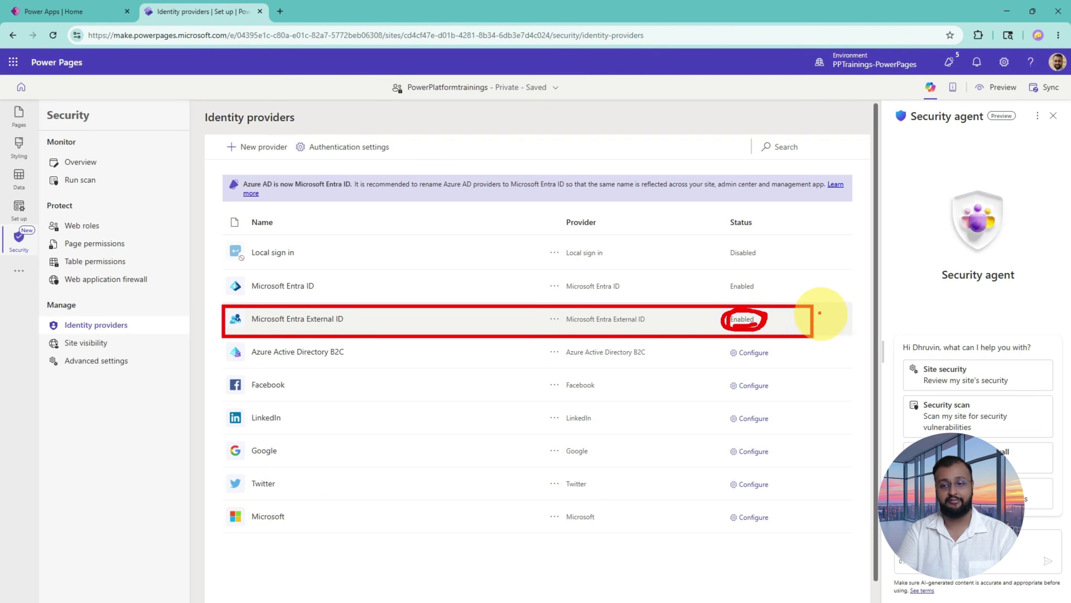
pyautogui.moveTo(798, 279); pyautogui.dragTo(777, 317)
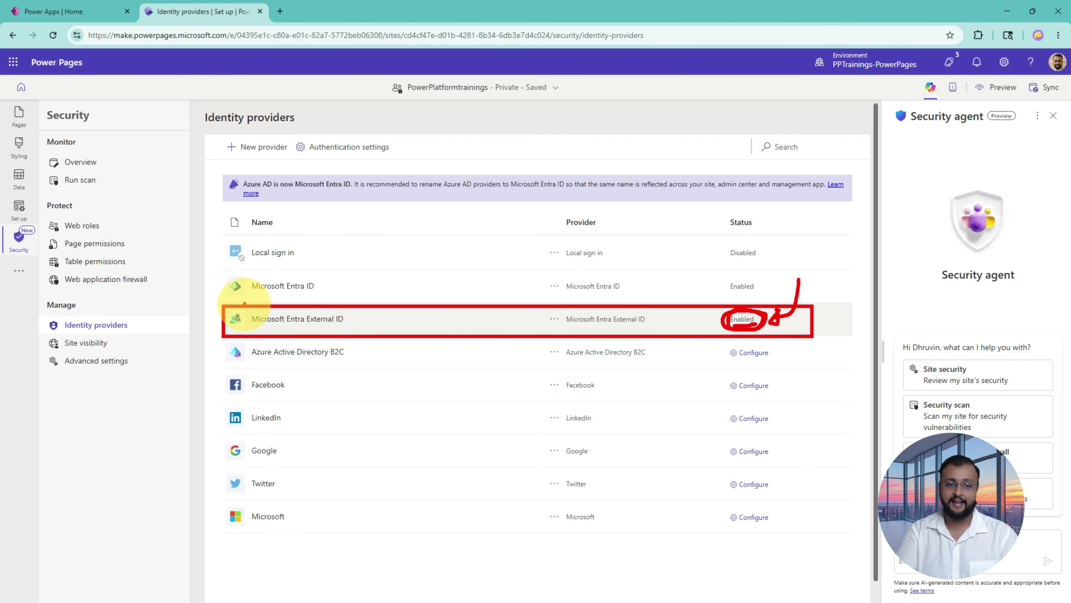
pyautogui.moveTo(262, 329)
pyautogui.mouseDown()
pyautogui.moveTo(331, 329)
pyautogui.moveTo(318, 334)
pyautogui.moveTo(317, 325)
pyautogui.mouseUp()
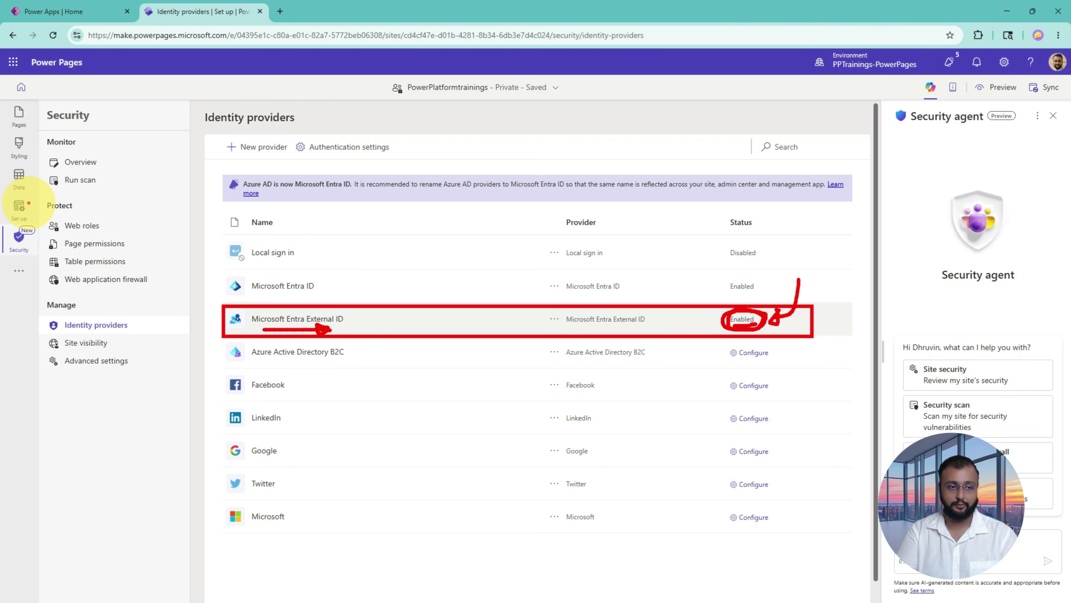
# Step: Open Set up to show the PowerPlatformtrainings site details
pyautogui.click(26, 206)
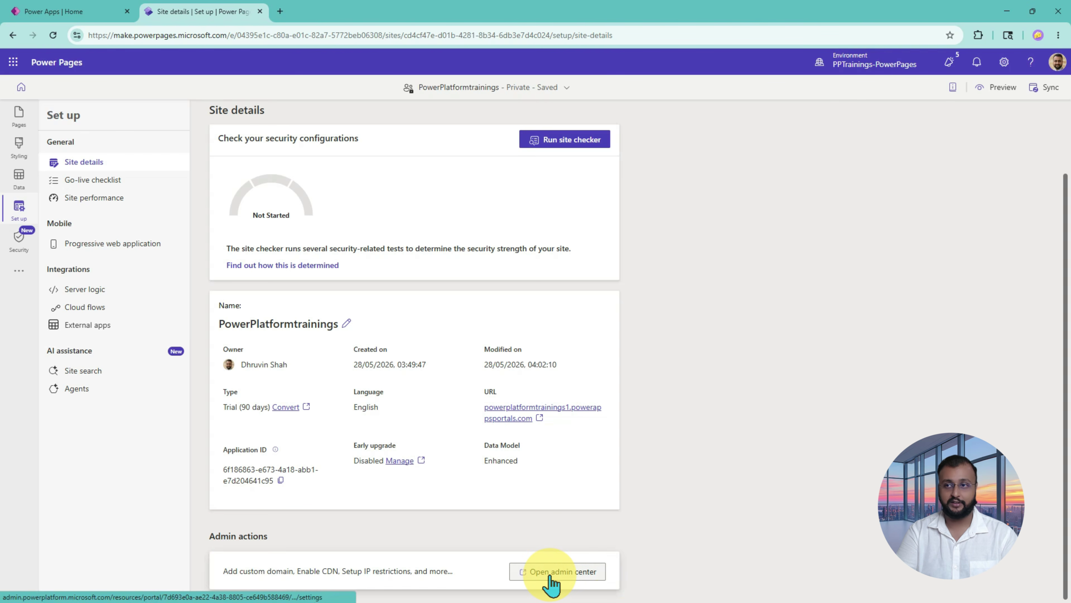
# Step: Restart the PowerPlatformtrainings website from the admin center's Site Actions, then return to Power Pages
pyautogui.click(550, 584)
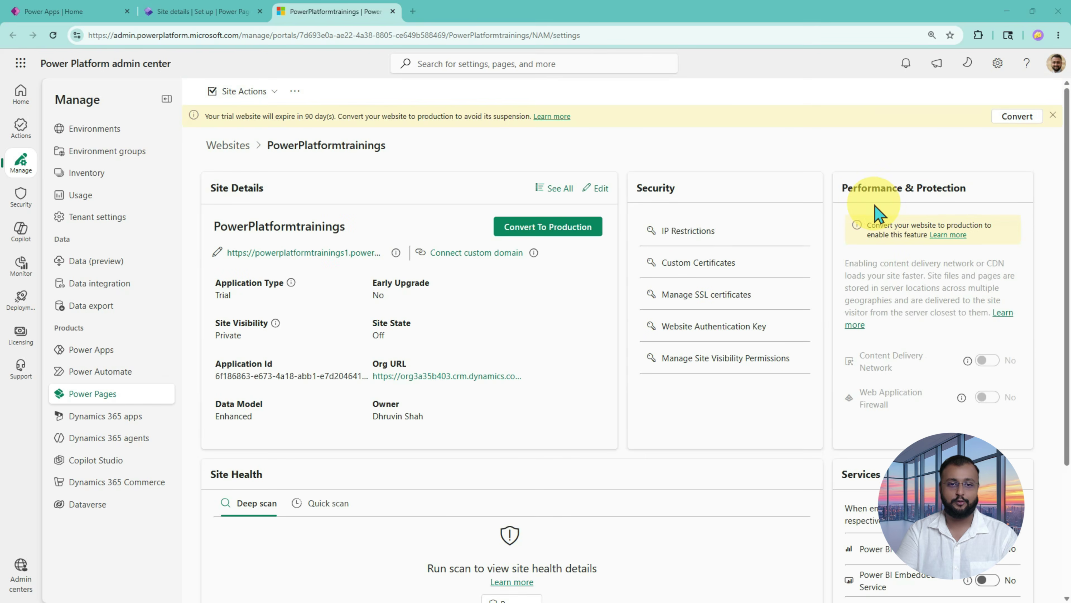
pyautogui.click(267, 93)
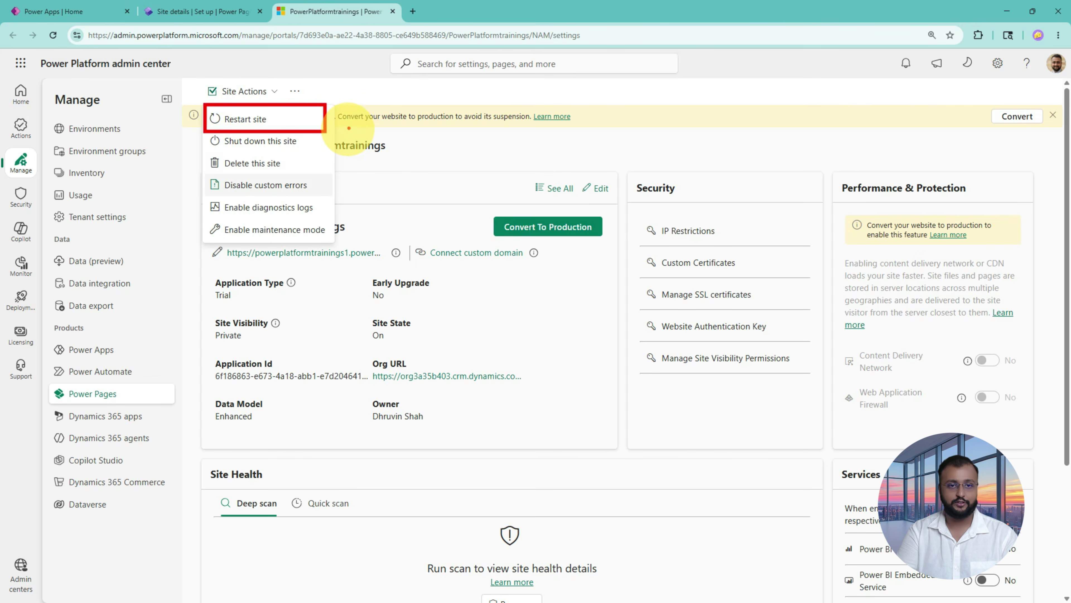
pyautogui.click(256, 123)
pyautogui.click(567, 359)
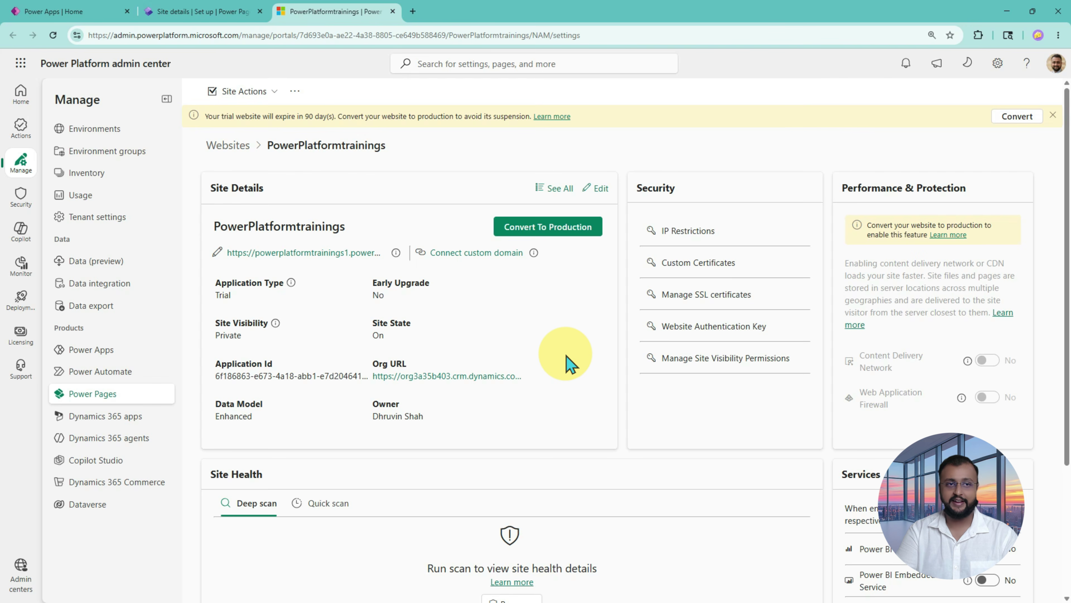
pyautogui.click(191, 11)
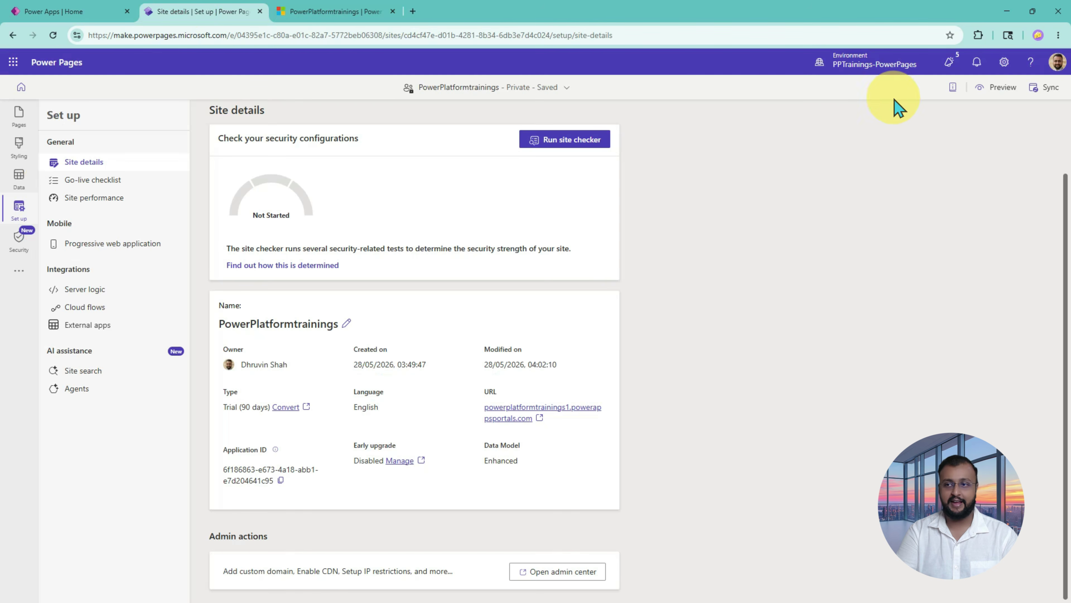
# Step: Preview the site on desktop and accept its permissions on behalf of the organization
pyautogui.click(1001, 89)
pyautogui.click(983, 121)
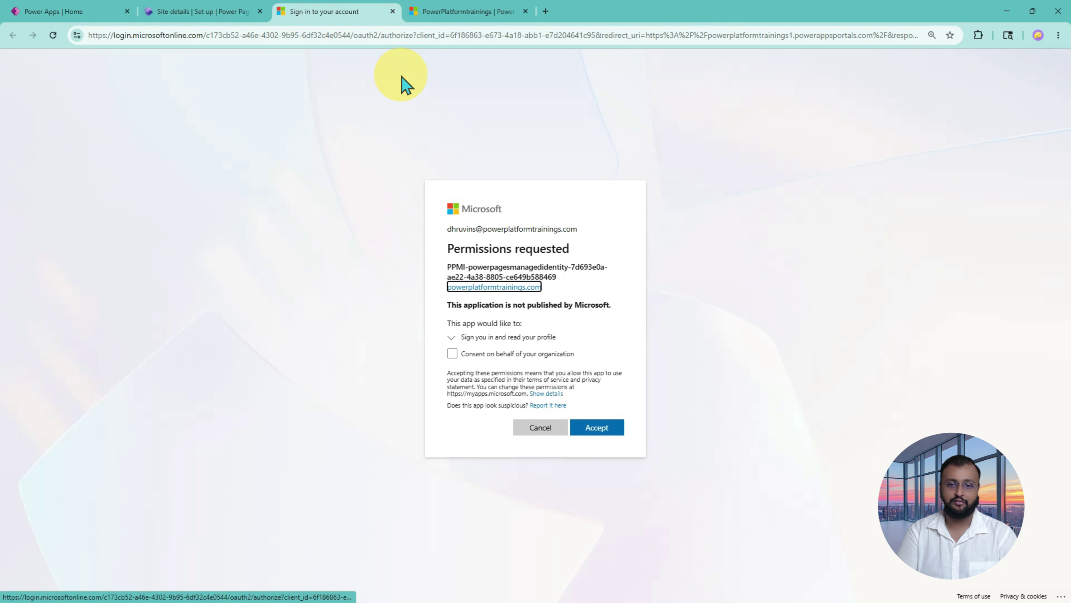
pyautogui.click(452, 353)
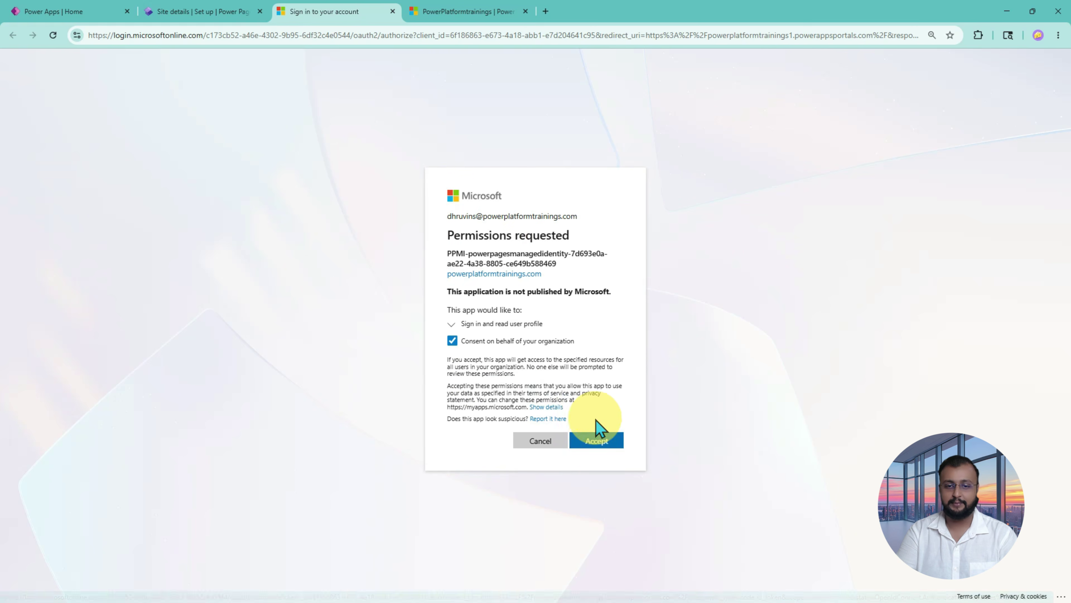
pyautogui.click(599, 441)
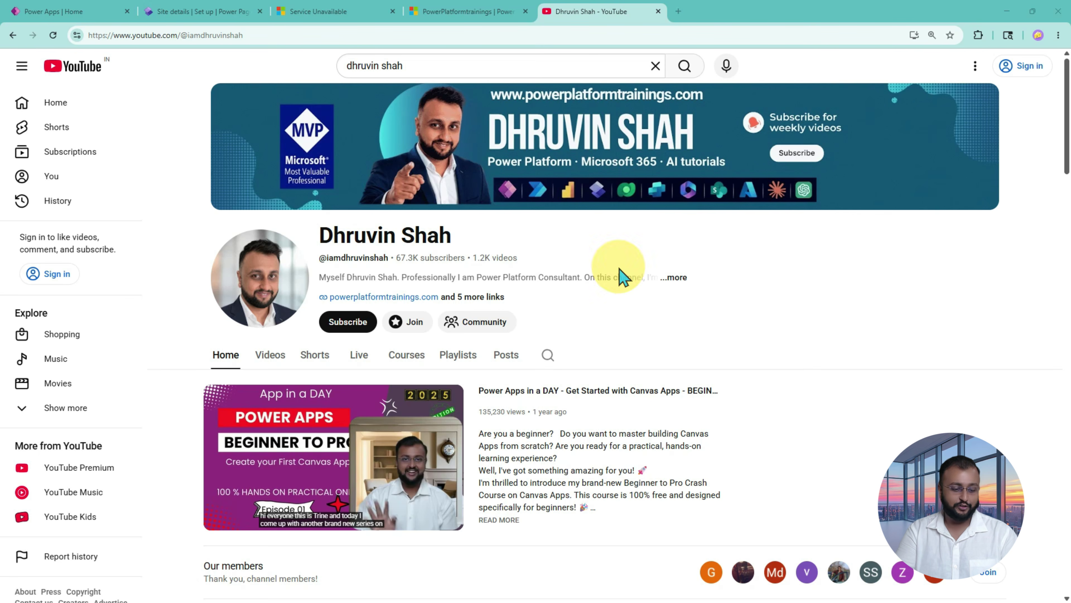
# Step: Scroll the YouTube channel, highlighting Premium Membership Courses and the Join membership option
pyautogui.scroll(-5, 510, 329)
pyautogui.scroll(-5, 513, 333)
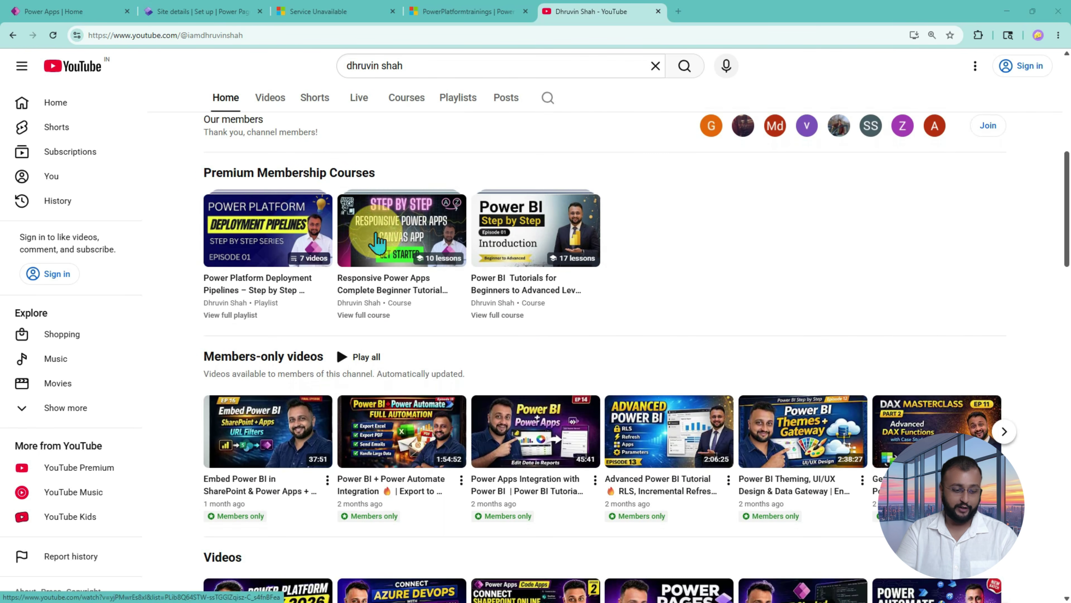
pyautogui.moveTo(187, 154)
pyautogui.mouseDown()
pyautogui.moveTo(677, 340)
pyautogui.moveTo(567, 313)
pyautogui.mouseUp()
pyautogui.scroll(10, 565, 312)
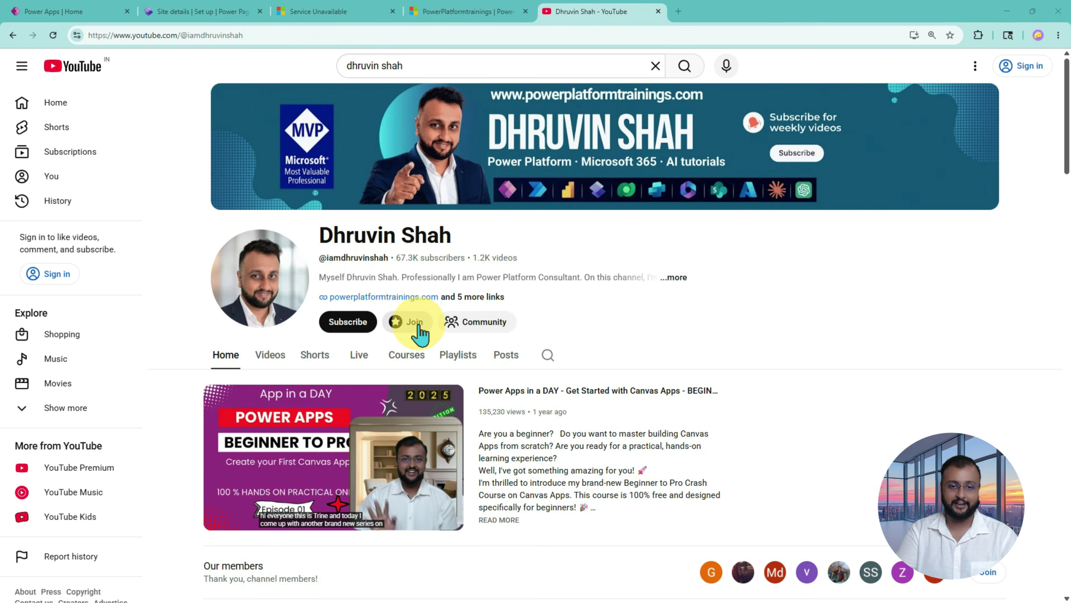
pyautogui.moveTo(378, 301)
pyautogui.mouseDown()
pyautogui.moveTo(401, 327)
pyautogui.moveTo(442, 342)
pyautogui.mouseUp()
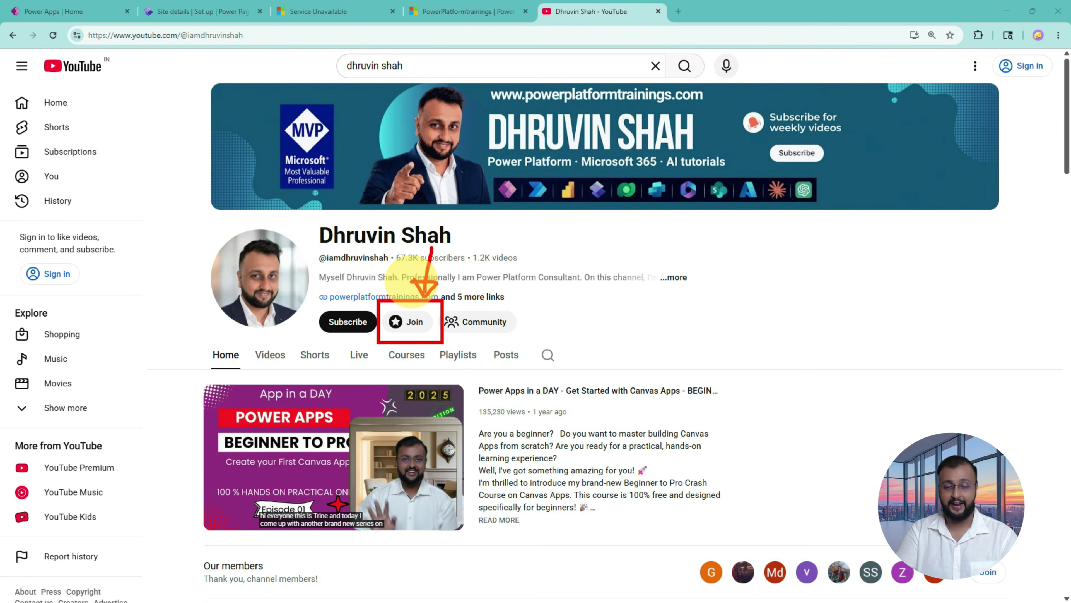
pyautogui.scroll(-8, 417, 293)
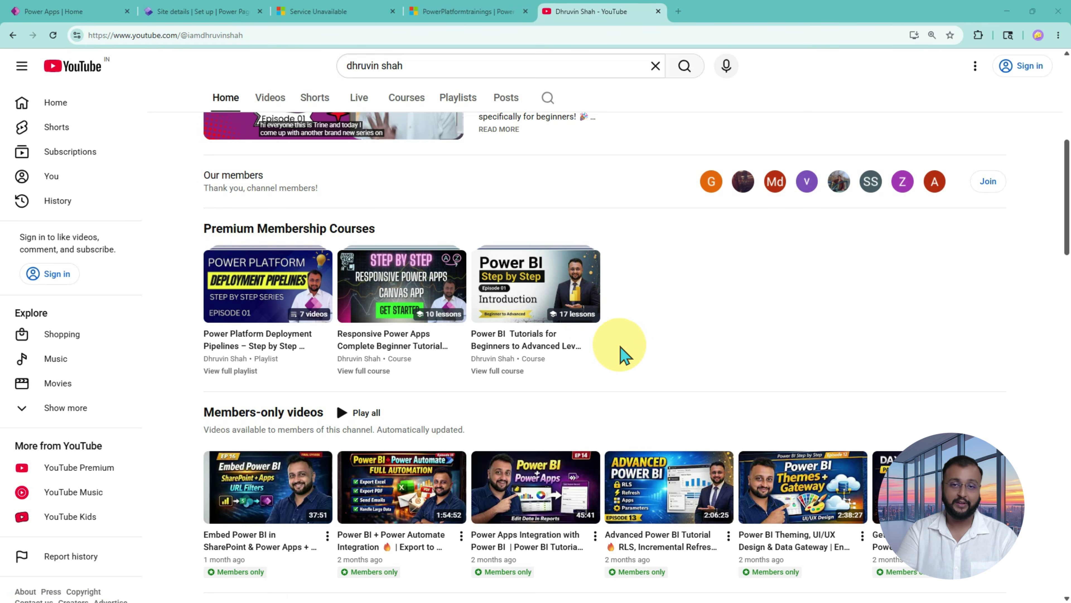
pyautogui.scroll(5, 622, 354)
pyautogui.scroll(2, 623, 354)
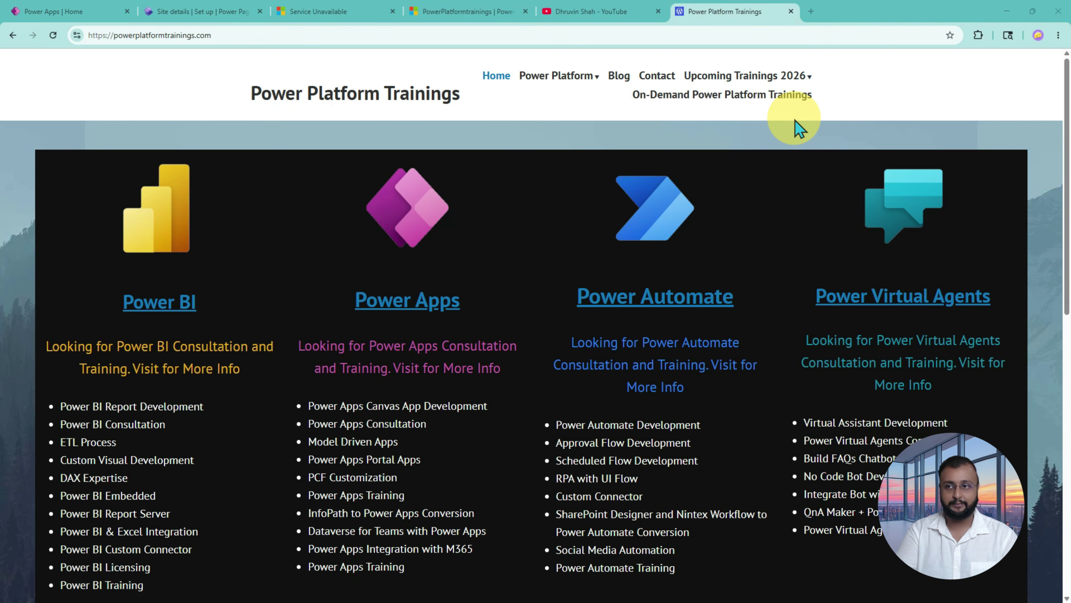
# Step: Browse the On-Demand Power Platform Trainings course catalog
pyautogui.click(724, 101)
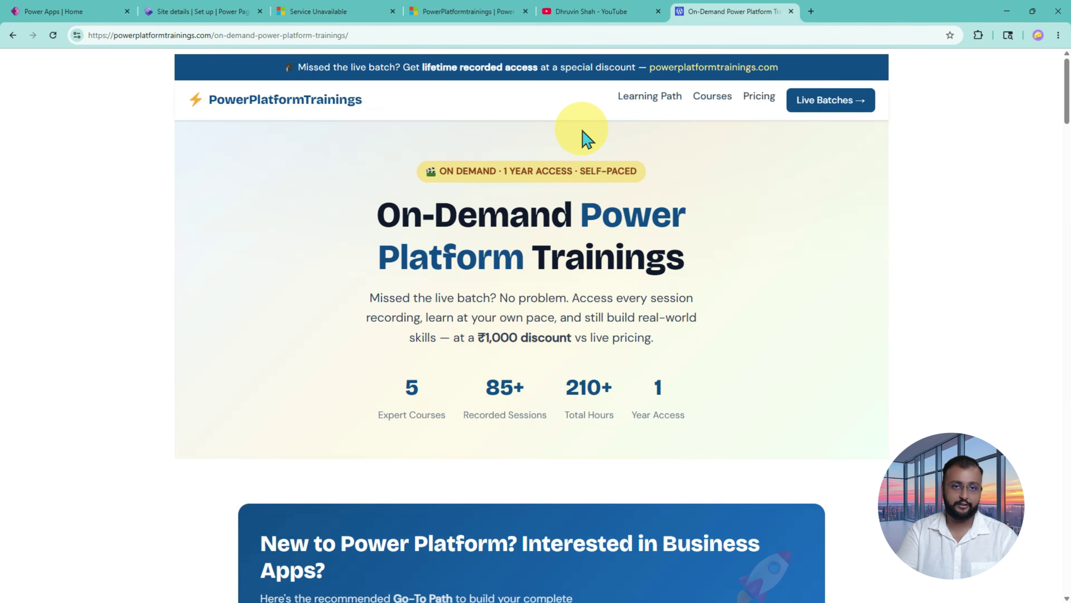
pyautogui.scroll(-5, 587, 138)
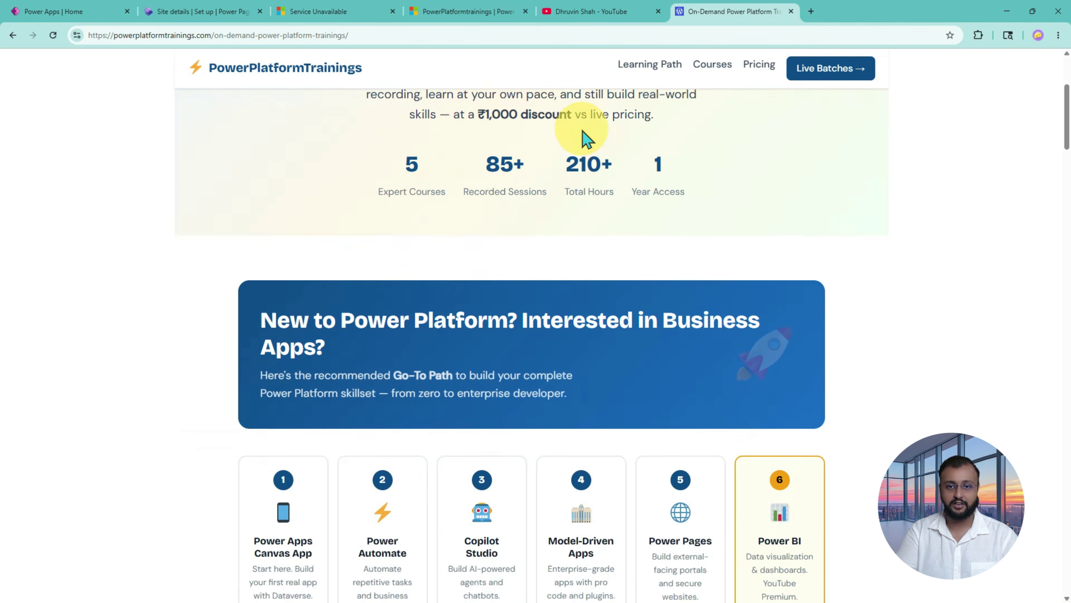
pyautogui.scroll(-3, 586, 138)
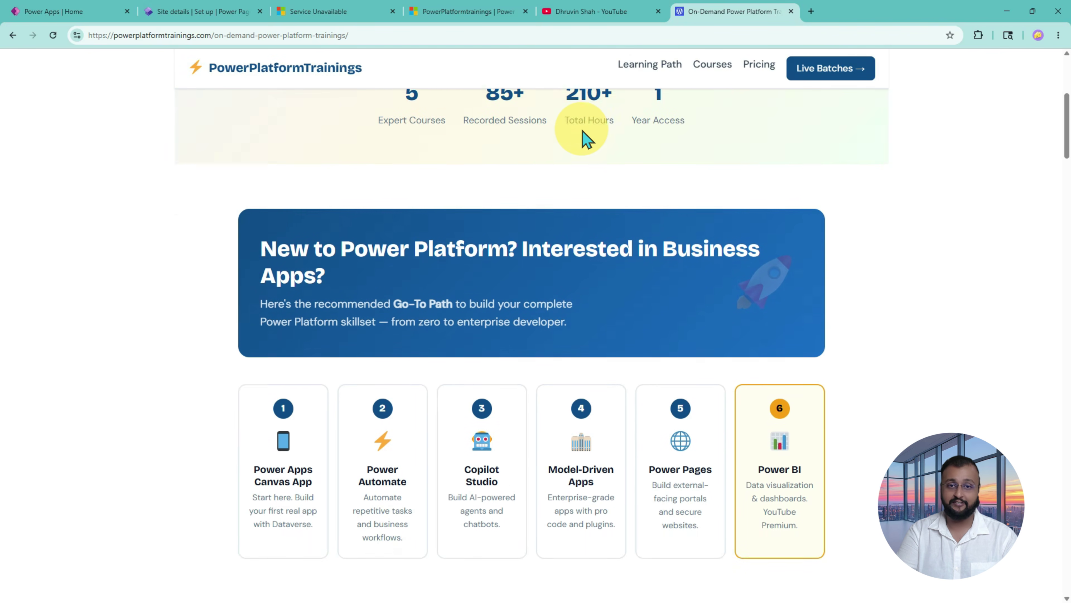
pyautogui.scroll(3, 586, 138)
pyautogui.scroll(-8, 586, 139)
pyautogui.scroll(-20, 586, 138)
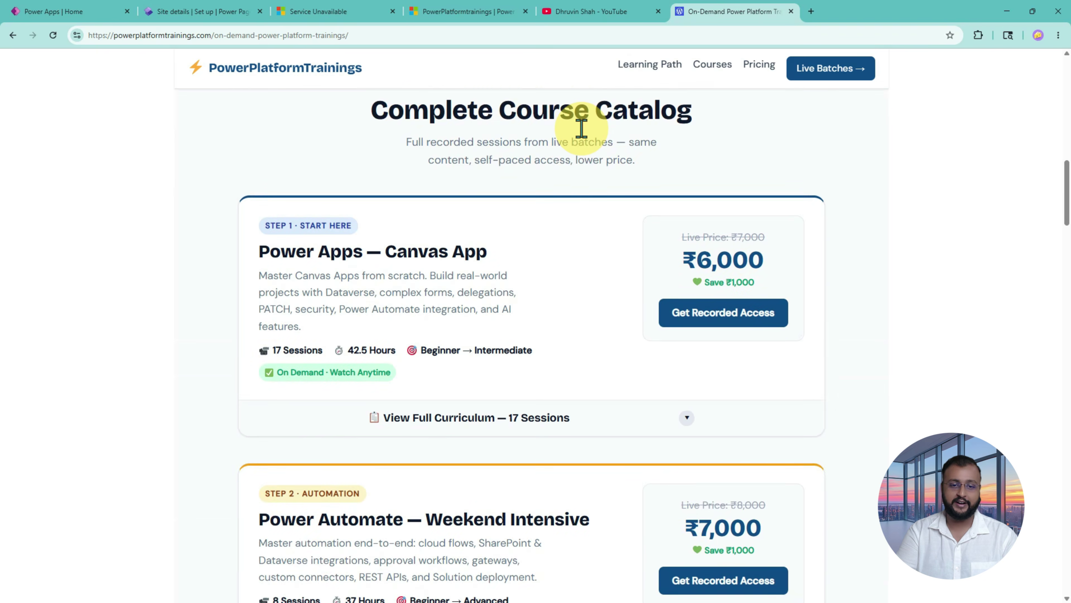
pyautogui.scroll(-19, 586, 139)
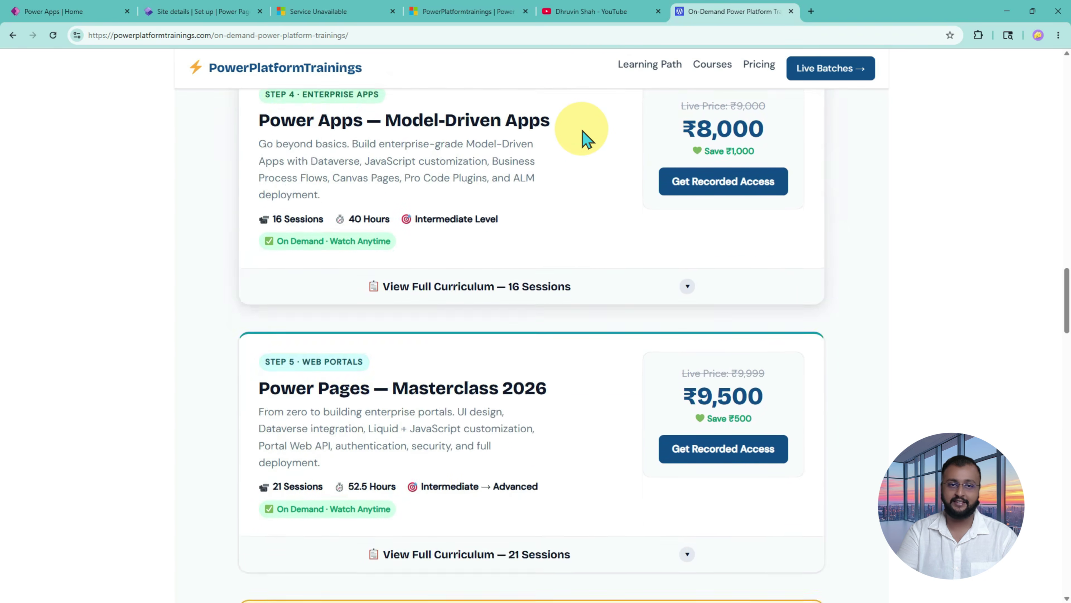
pyautogui.scroll(7, 586, 139)
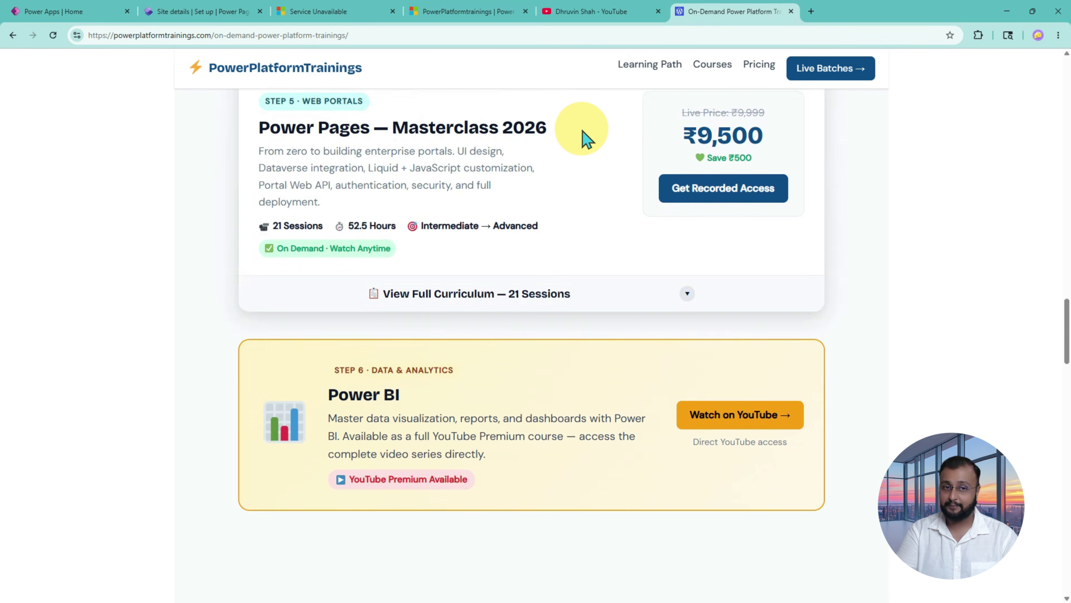
pyautogui.scroll(-2, 586, 139)
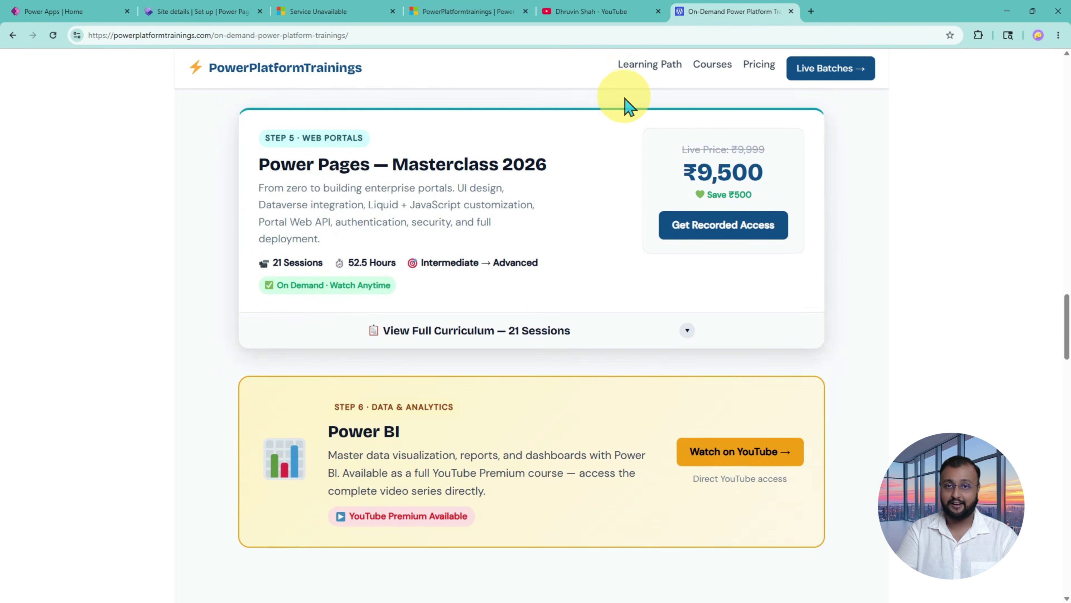
# Step: Close the course site and YouTube channel tabs
pyautogui.moveTo(614, 30)
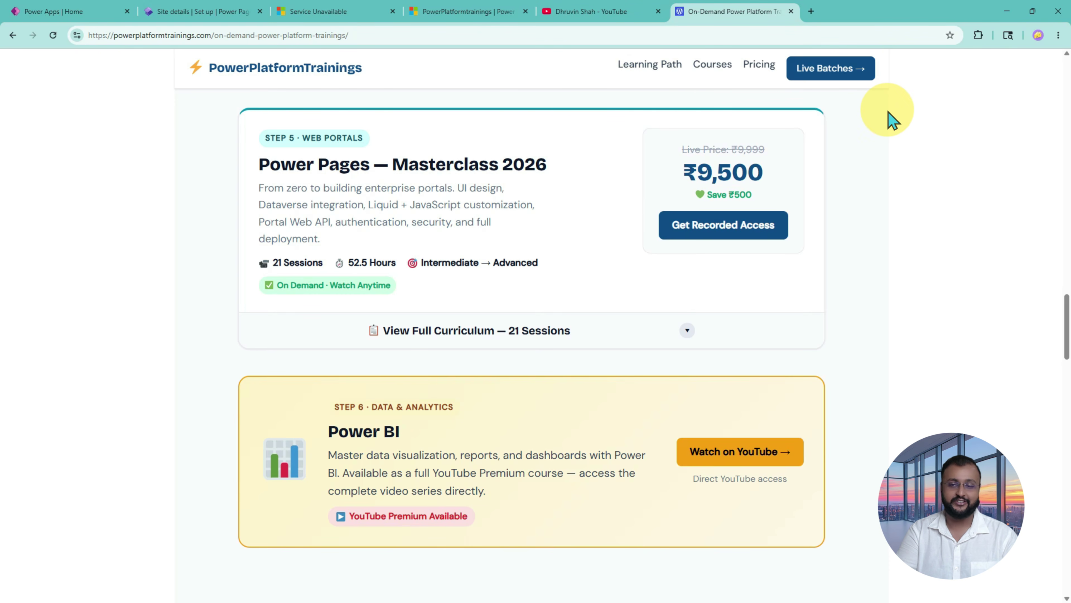
pyautogui.scroll(2, 891, 121)
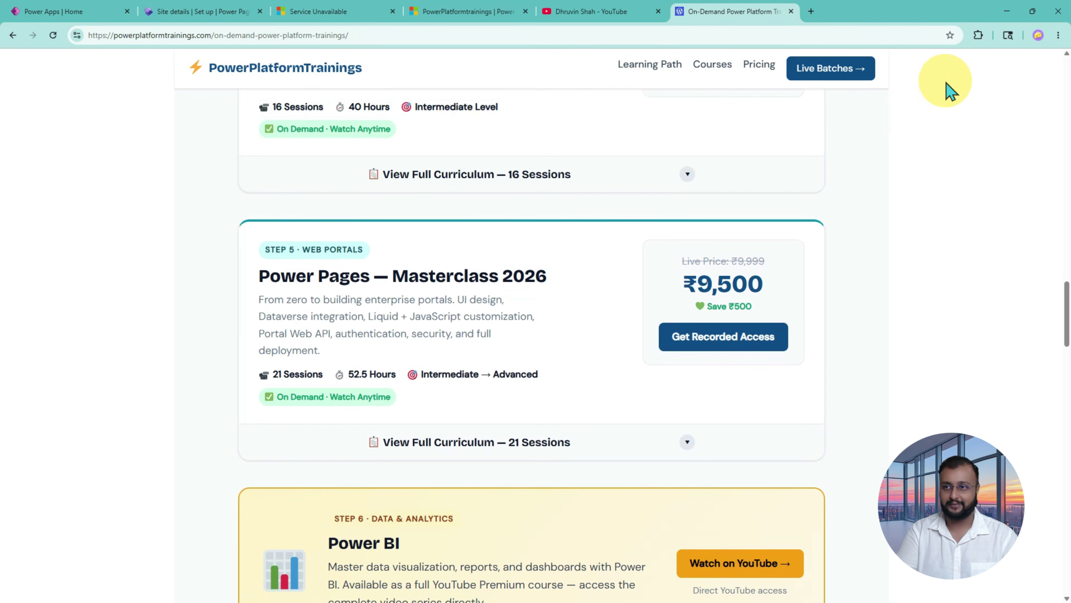
pyautogui.hotkey('ctrl', 'w')
pyautogui.hotkey('ctrl', 'w')
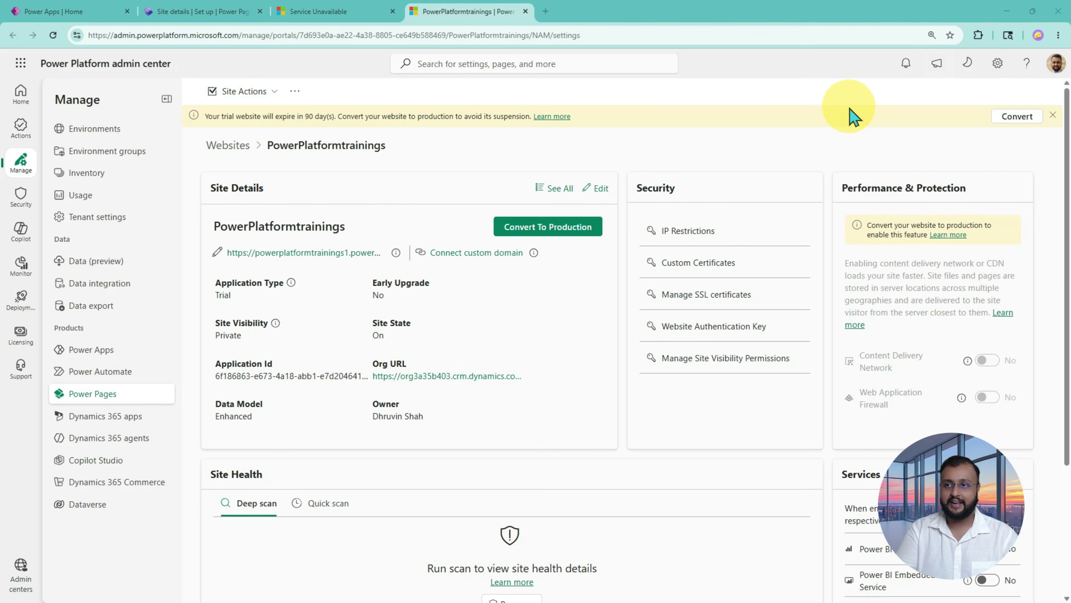
# Step: Reload the unavailable Power Pages site, confirming resubmission, then choose Sign in
pyautogui.click(324, 17)
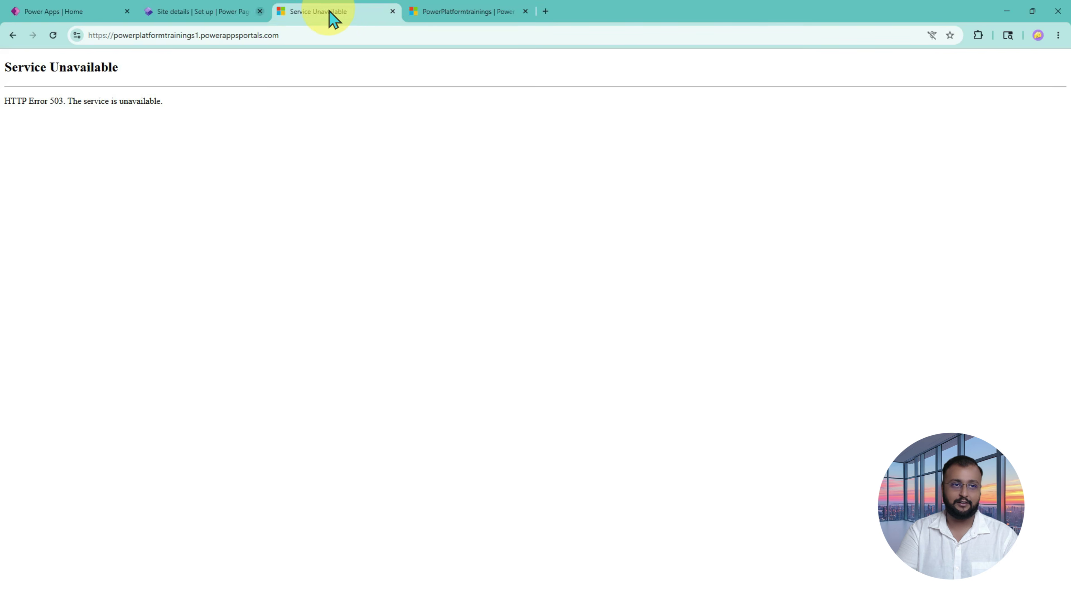
pyautogui.click(54, 36)
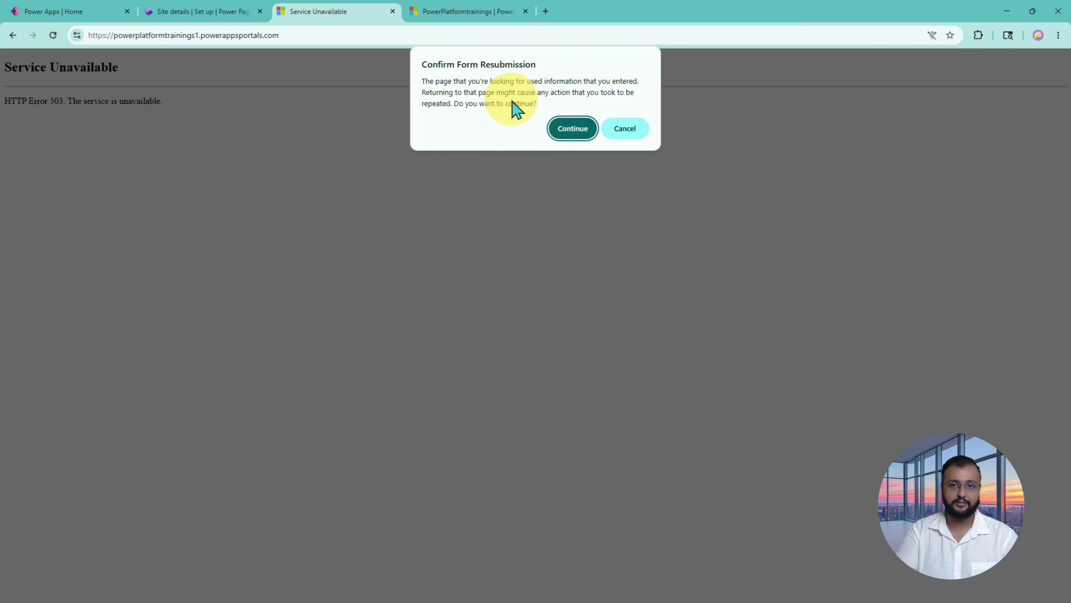
pyautogui.click(563, 132)
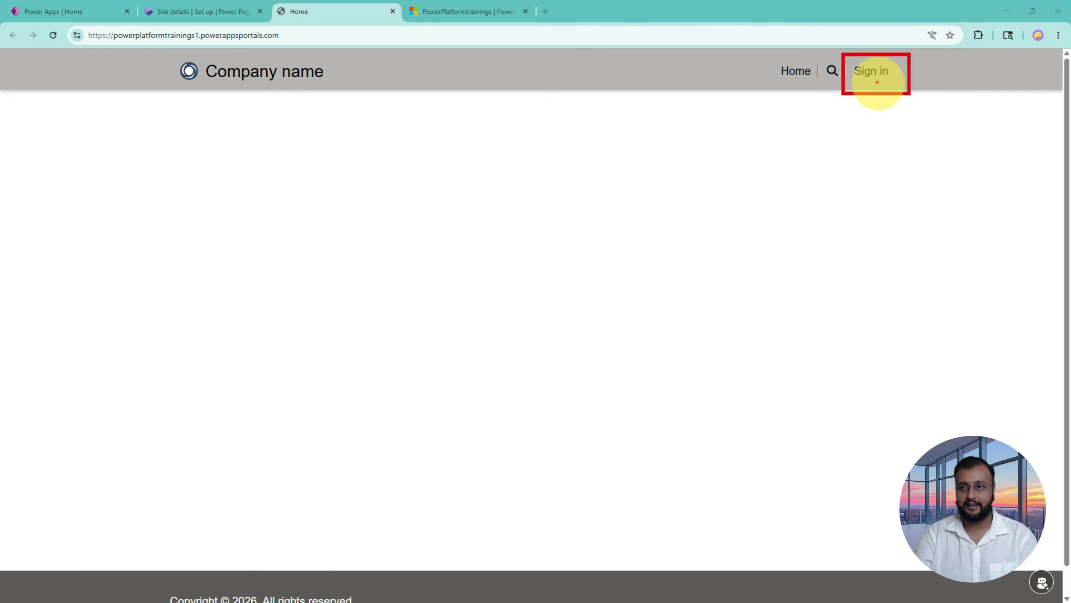
pyautogui.click(872, 75)
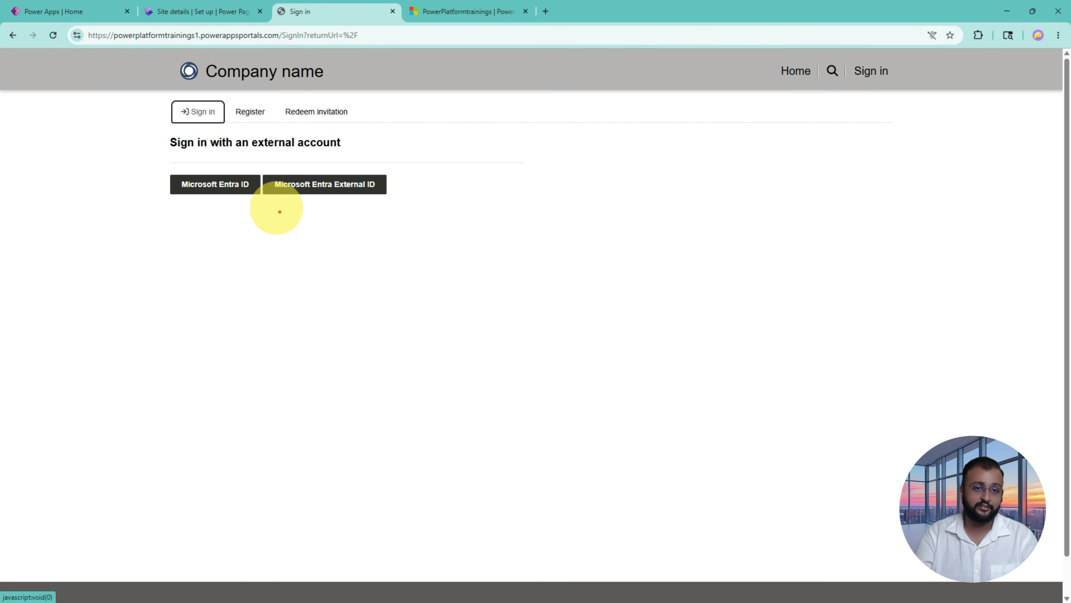
# Step: Highlight and choose the Microsoft Entra External ID sign-in option
pyautogui.moveTo(261, 158)
pyautogui.mouseDown()
pyautogui.moveTo(426, 214)
pyautogui.moveTo(497, 179)
pyautogui.moveTo(435, 180)
pyautogui.moveTo(459, 196)
pyautogui.moveTo(474, 164)
pyautogui.mouseUp()
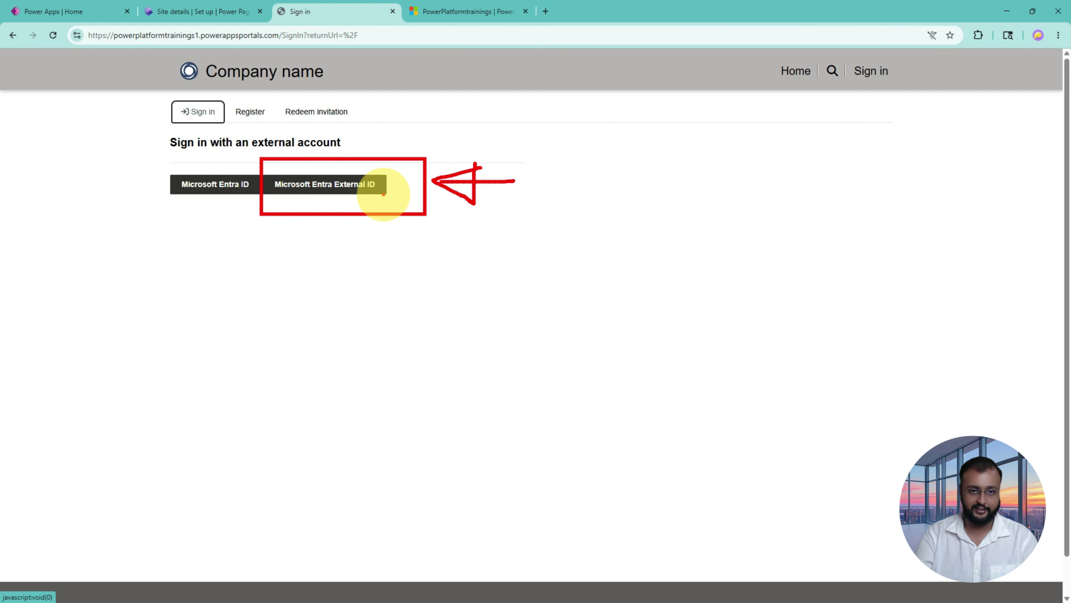
pyautogui.press('Escape')
pyautogui.click(358, 200)
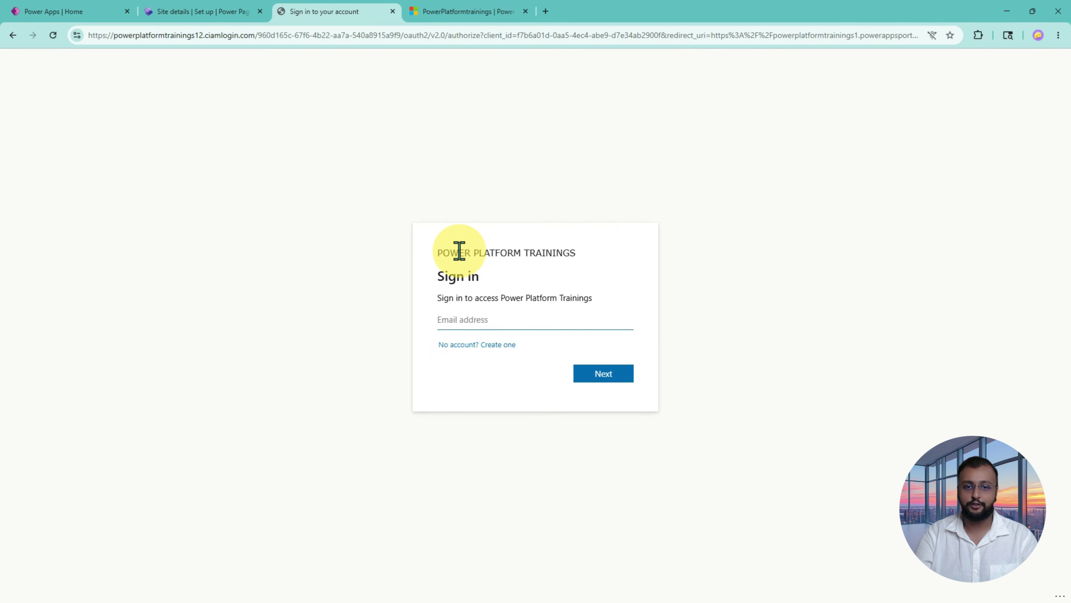
# Step: Annotate the Power Platform Trainings branding and the create-account link on the sign-in page
pyautogui.hotkey('ctrl', '2')
pyautogui.moveTo(421, 239); pyautogui.dragTo(603, 260)
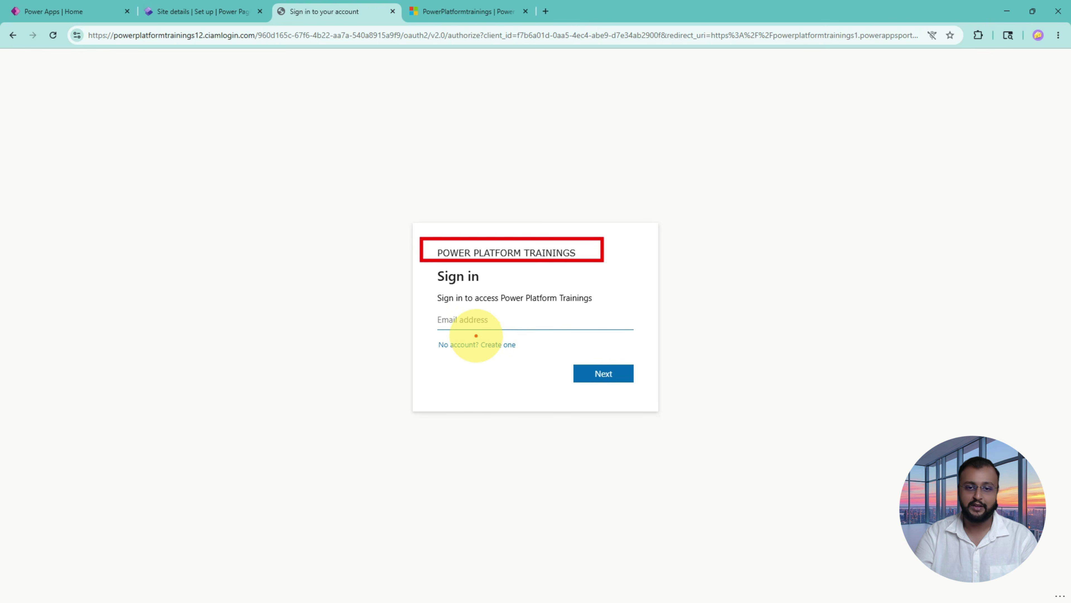
pyautogui.moveTo(433, 354)
pyautogui.mouseDown()
pyautogui.moveTo(523, 352)
pyautogui.moveTo(509, 340)
pyautogui.moveTo(442, 335)
pyautogui.moveTo(423, 349)
pyautogui.moveTo(523, 354)
pyautogui.mouseUp()
pyautogui.moveTo(491, 411)
pyautogui.mouseDown()
pyautogui.moveTo(483, 365)
pyautogui.moveTo(491, 372)
pyautogui.moveTo(476, 381)
pyautogui.mouseUp()
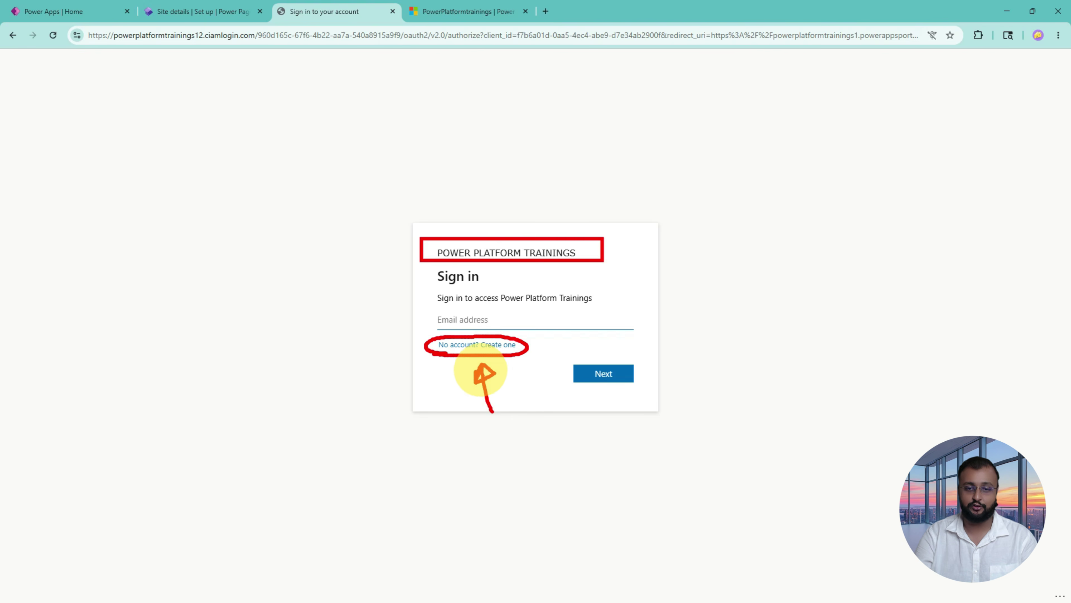
pyautogui.press('Escape')
# Step: Sign up for a new account with the user's e-mail address, then minimize to reach Gmail
pyautogui.click(496, 348)
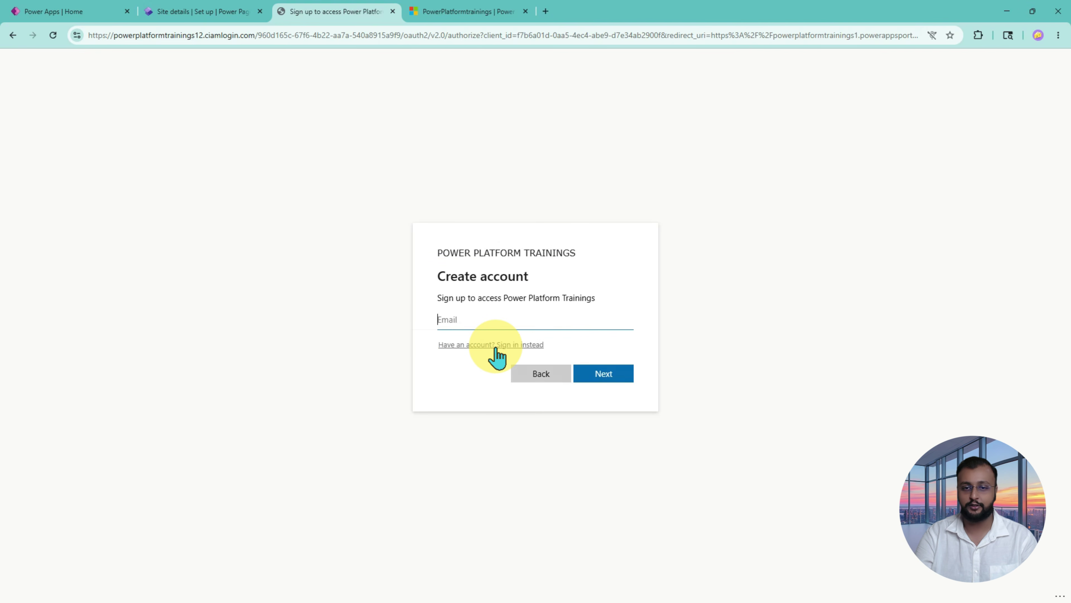
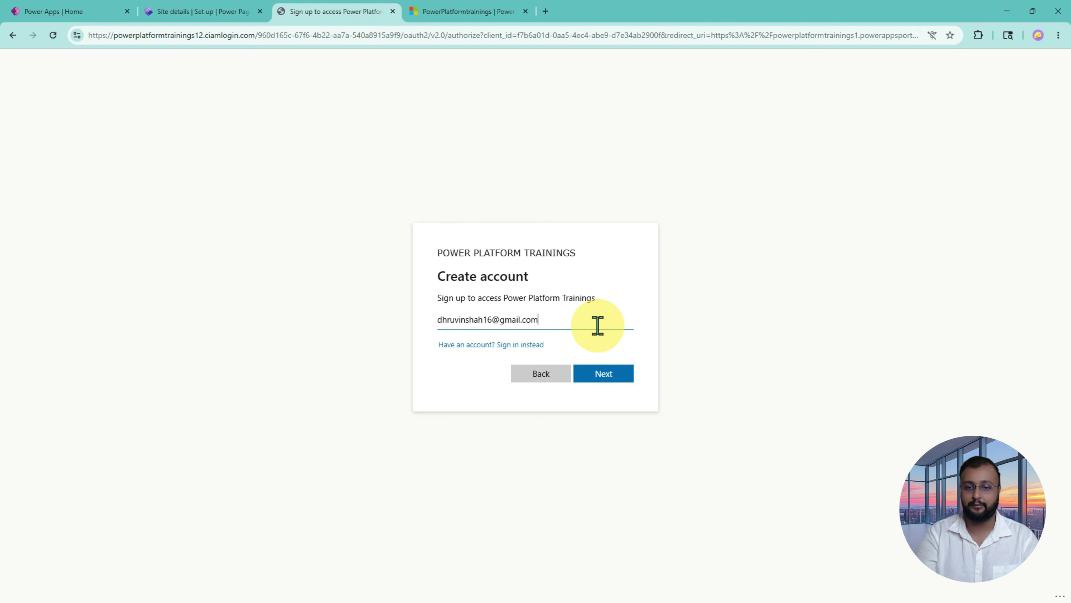
pyautogui.click(612, 377)
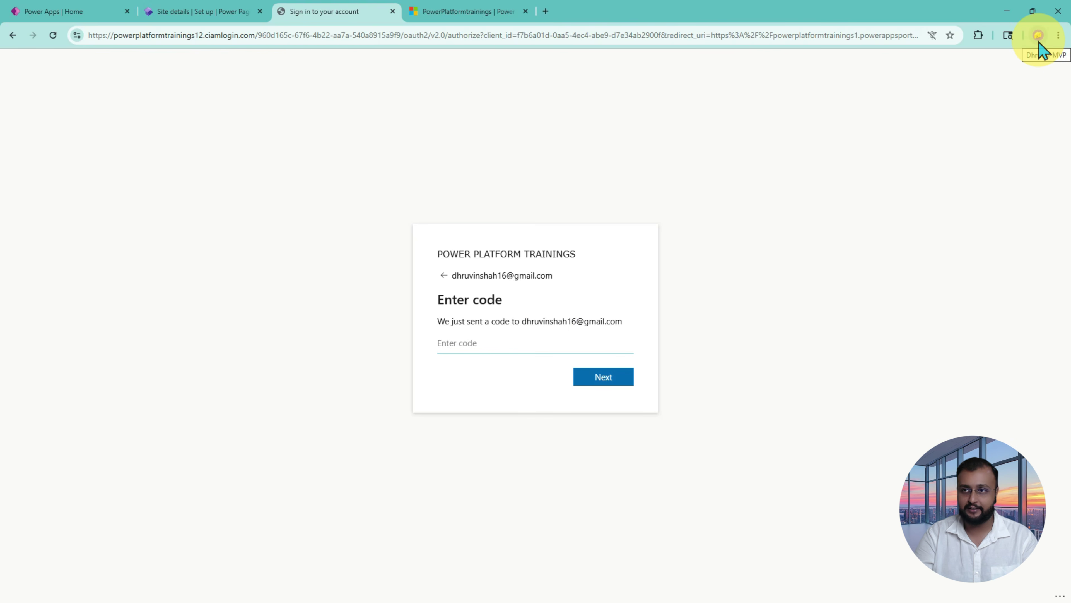
pyautogui.click(1002, 14)
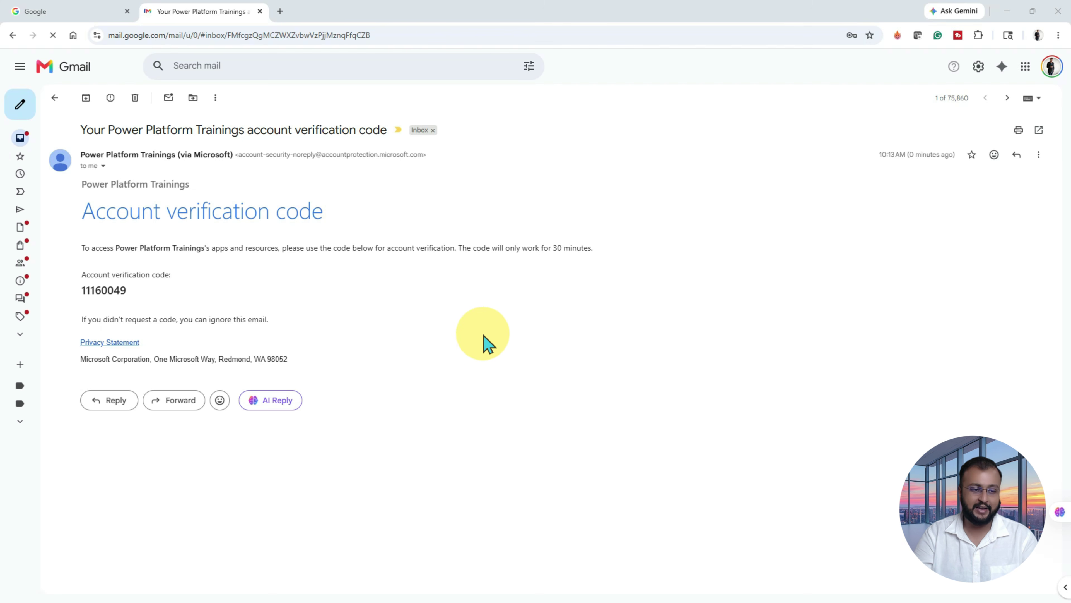
# Step: Copy the verification code from the Gmail message into the Enter code field
pyautogui.moveTo(73, 257)
pyautogui.mouseDown()
pyautogui.moveTo(183, 304)
pyautogui.moveTo(271, 282)
pyautogui.moveTo(228, 267)
pyautogui.mouseUp()
pyautogui.doubleClick(101, 290)
pyautogui.hotkey('ctrl', 'c')
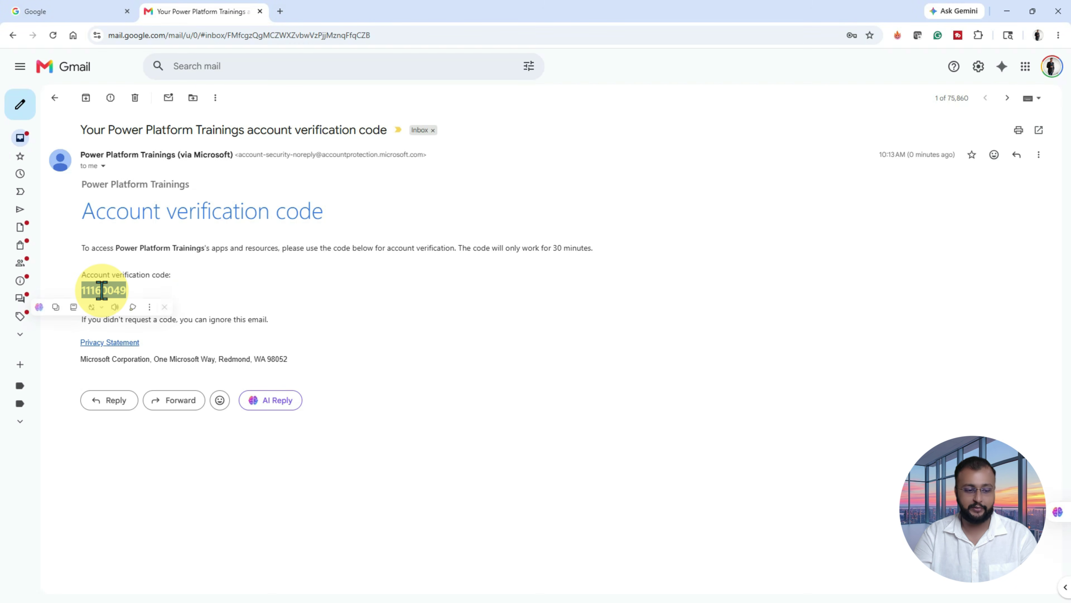
pyautogui.hotkey('alt', 'Tab')
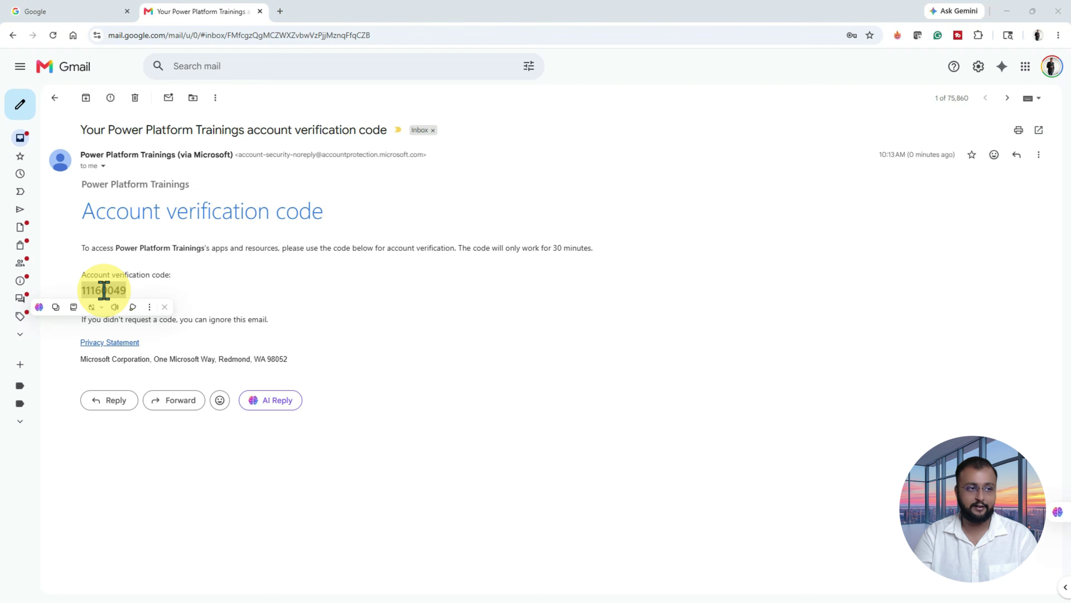
pyautogui.click(425, 337)
pyautogui.hotkey('ctrl', 'v')
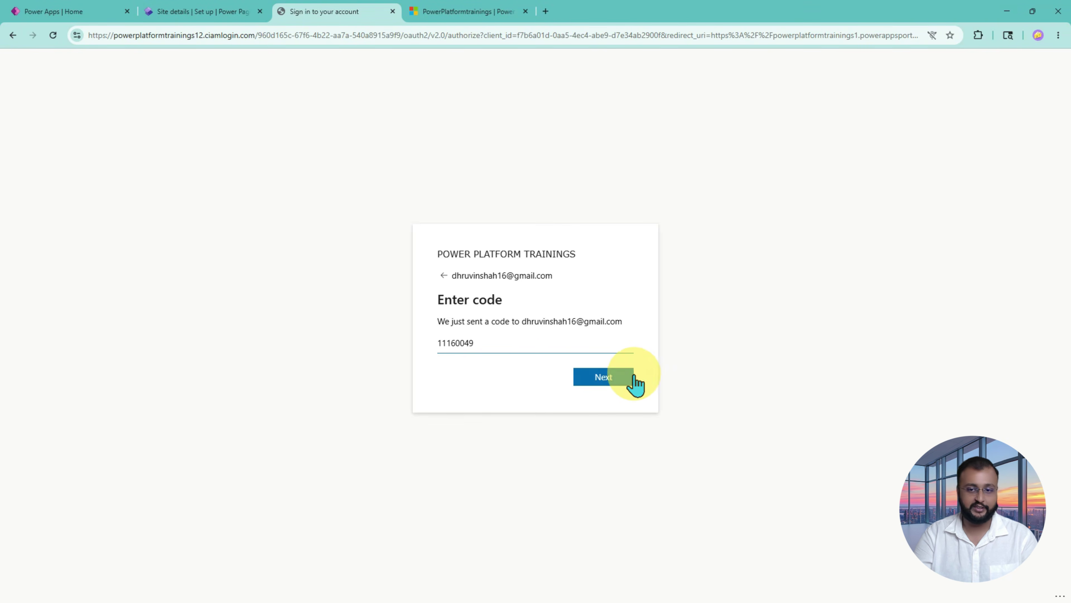
# Step: Submit the code, enter the display name, given name and surname, and finish sign-up
pyautogui.click(619, 377)
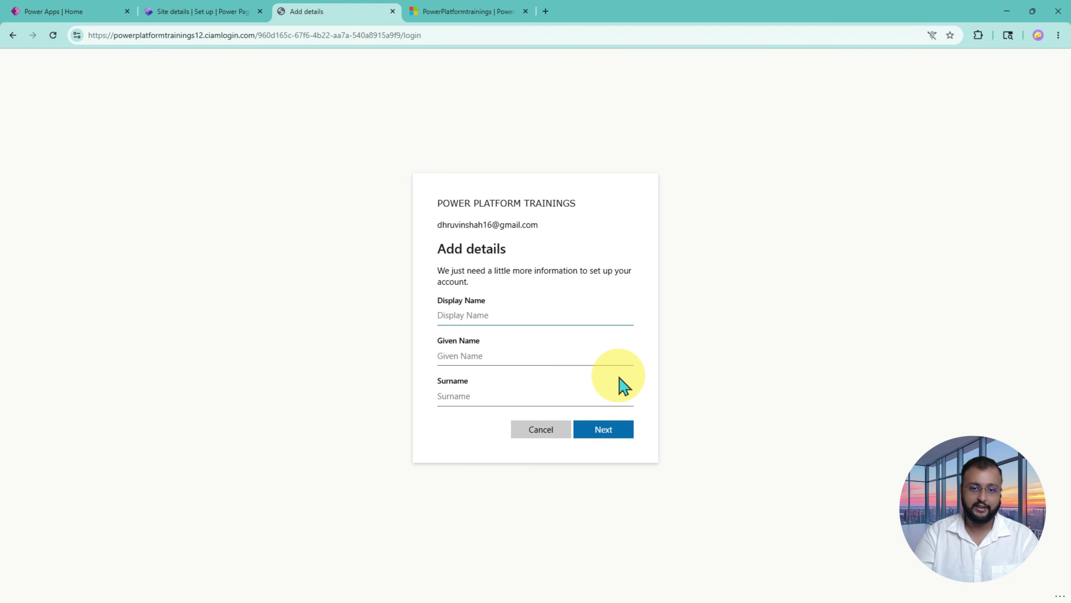
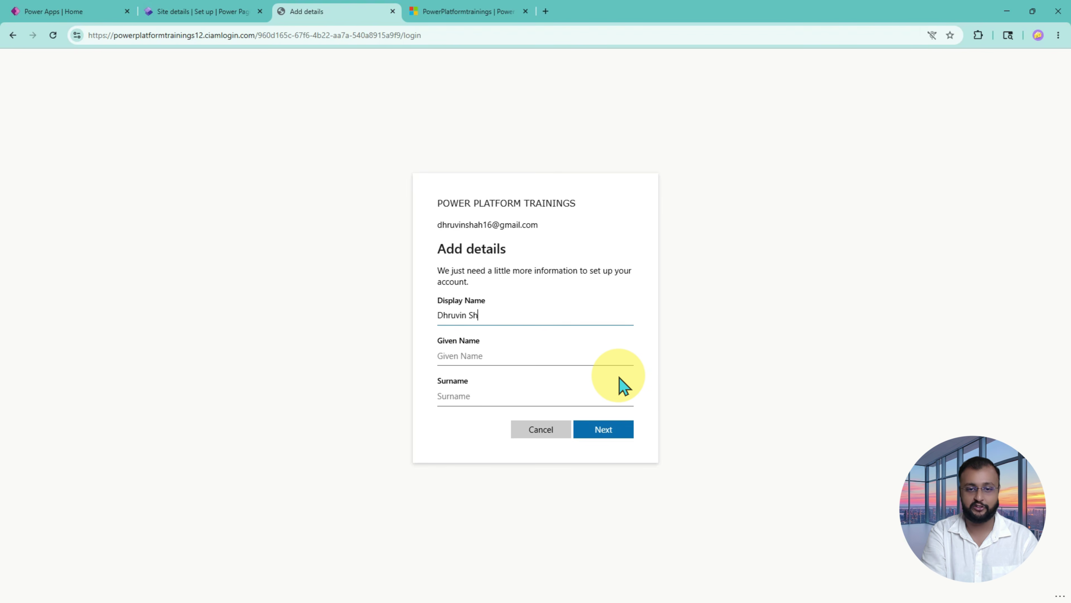
pyautogui.write('Dhruvin')
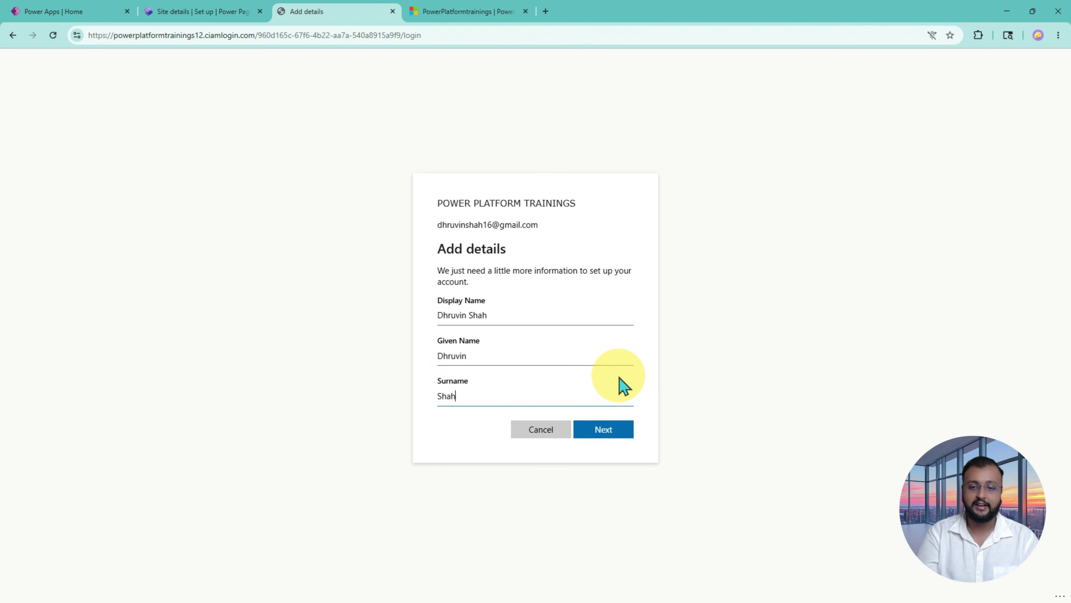
pyautogui.click(617, 433)
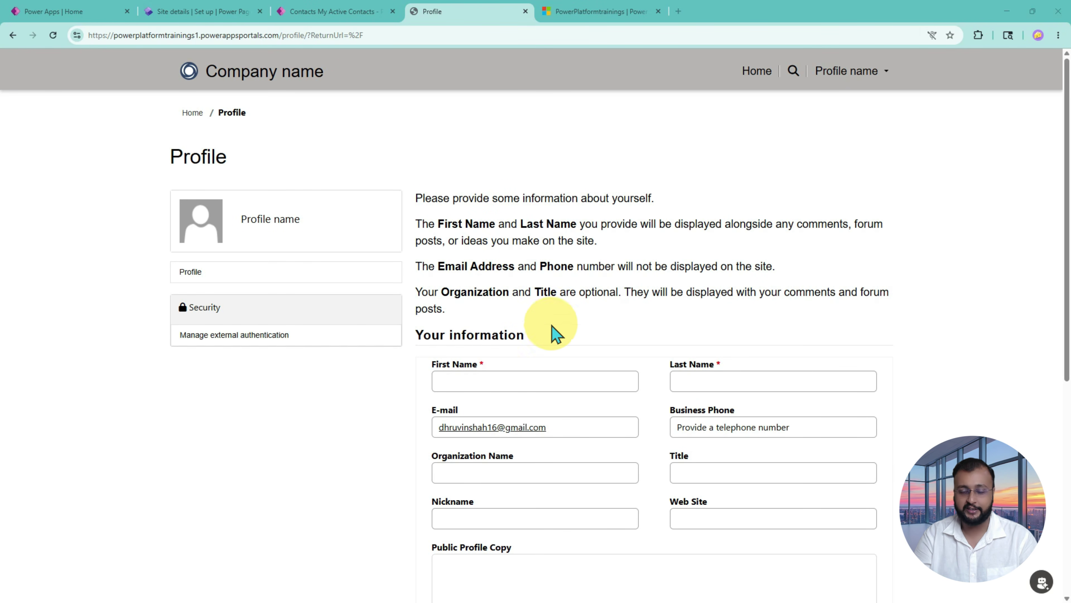
# Step: Enter the new user's first name and last name in the Profile form
pyautogui.click(514, 383)
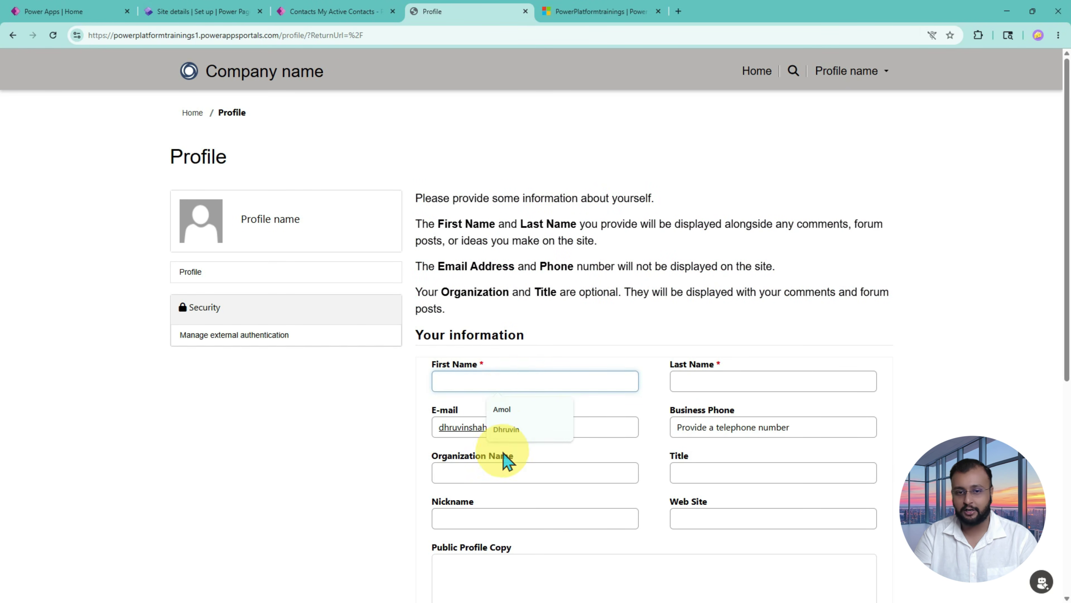
pyautogui.click(547, 363)
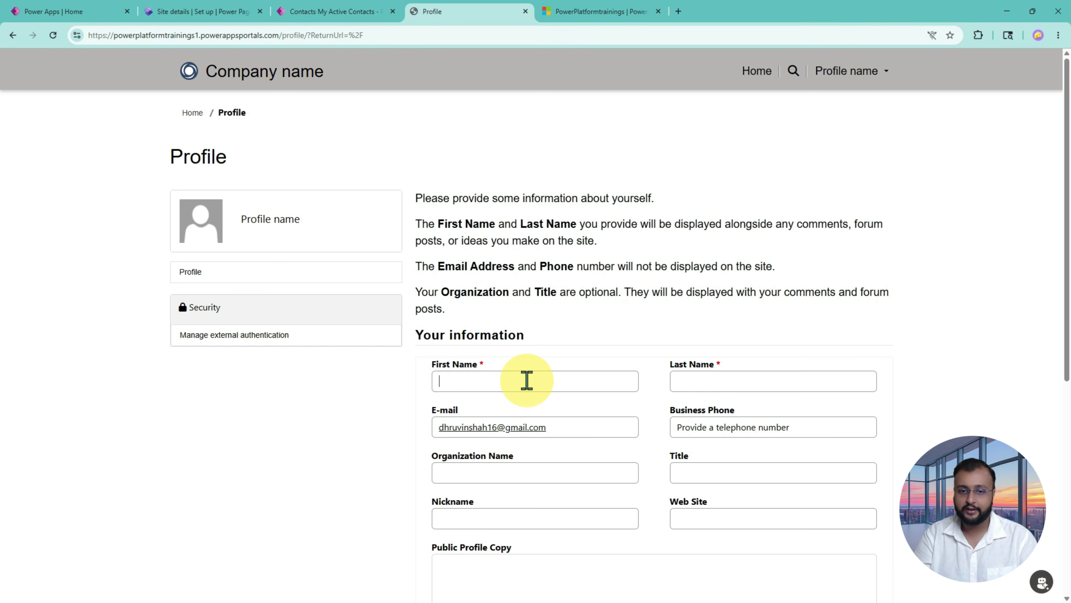
pyautogui.click(526, 380)
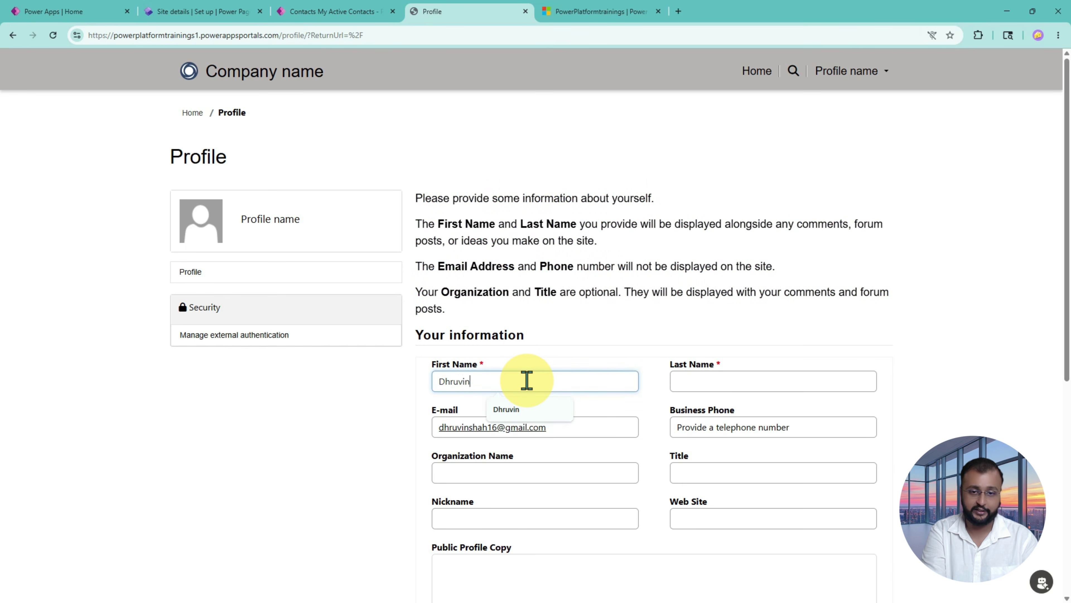
pyautogui.press('Tab')
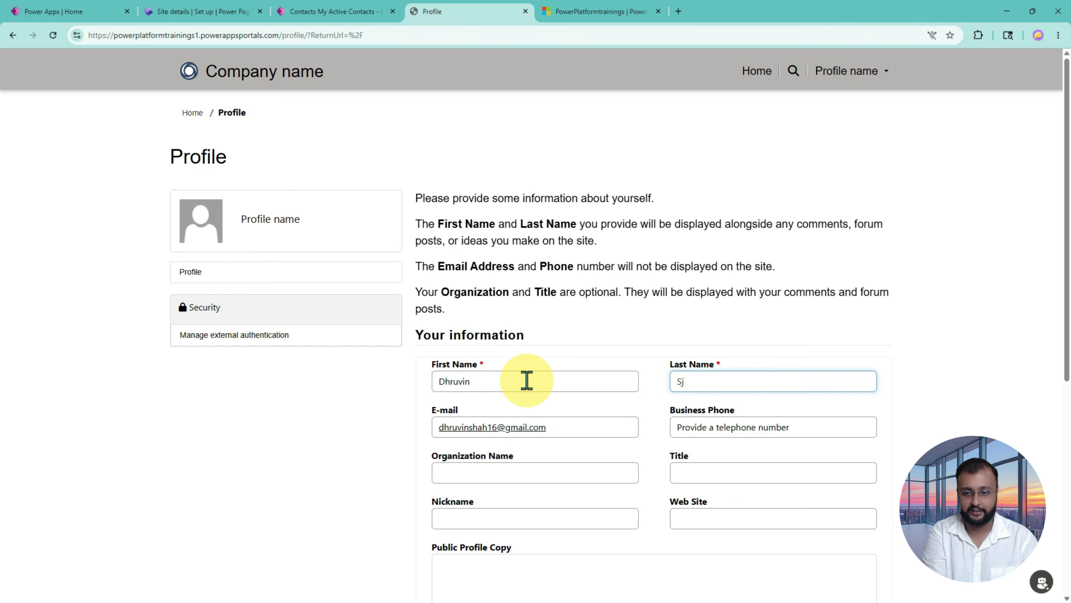
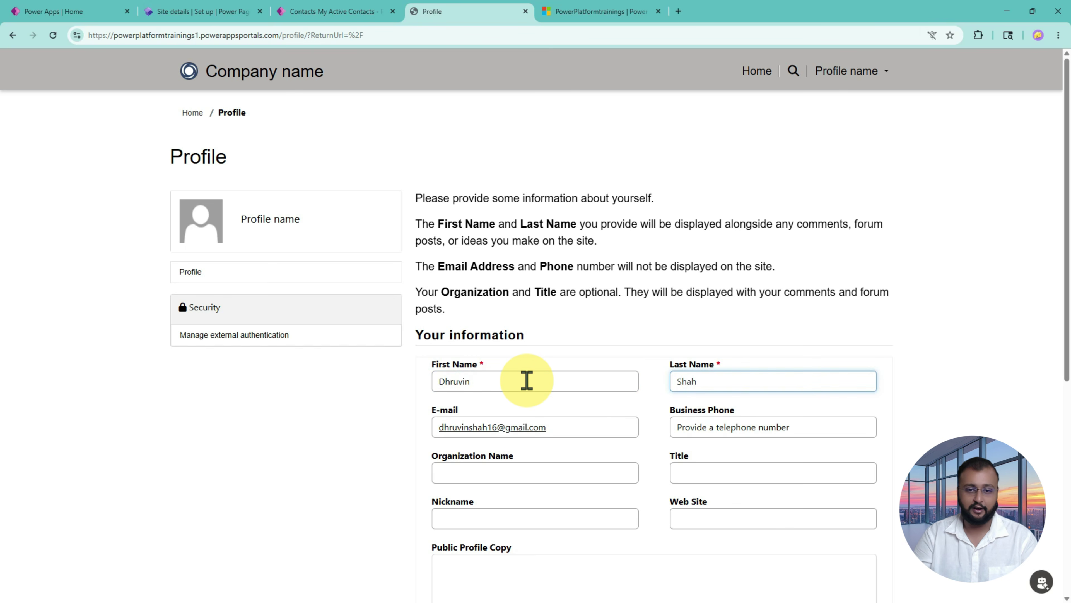
pyautogui.click(575, 427)
# Step: Save the profile with Update and bring up the signed-in user's menu
pyautogui.scroll(-5, 575, 426)
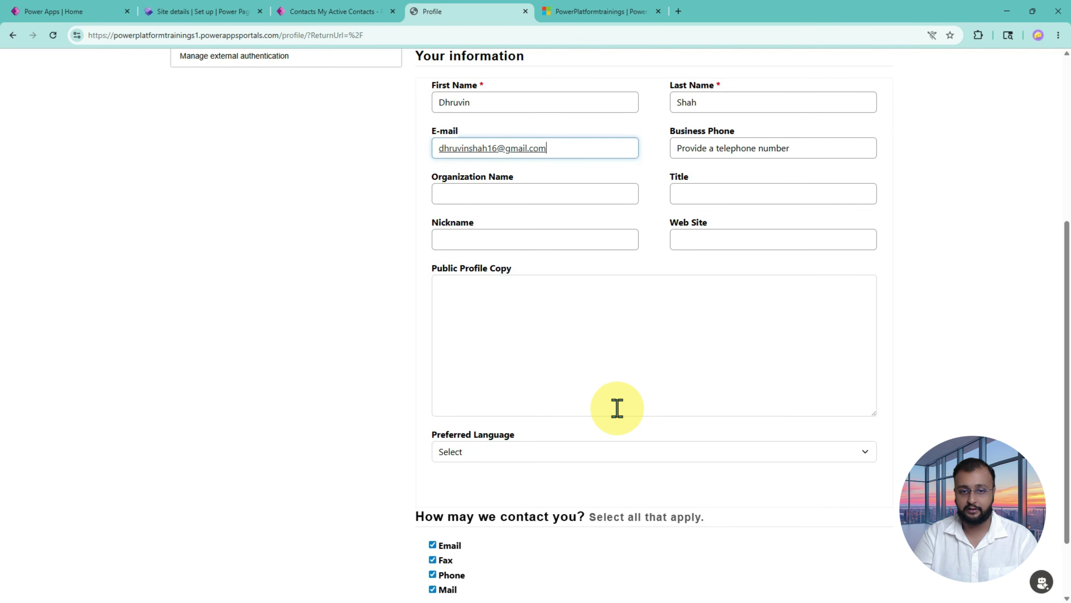
pyautogui.scroll(-2, 617, 407)
pyautogui.click(435, 537)
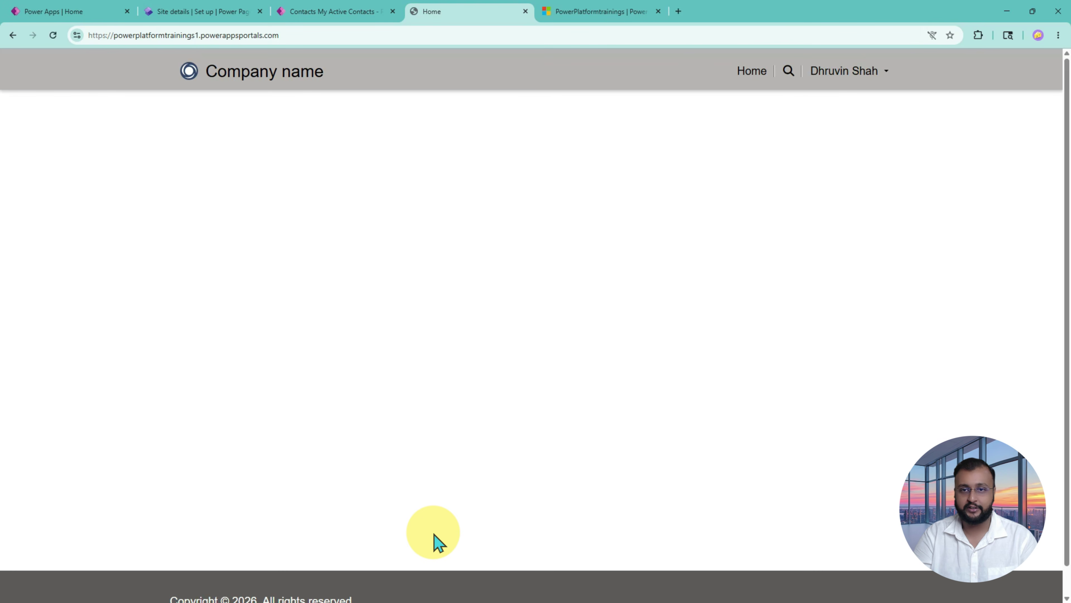
pyautogui.click(884, 73)
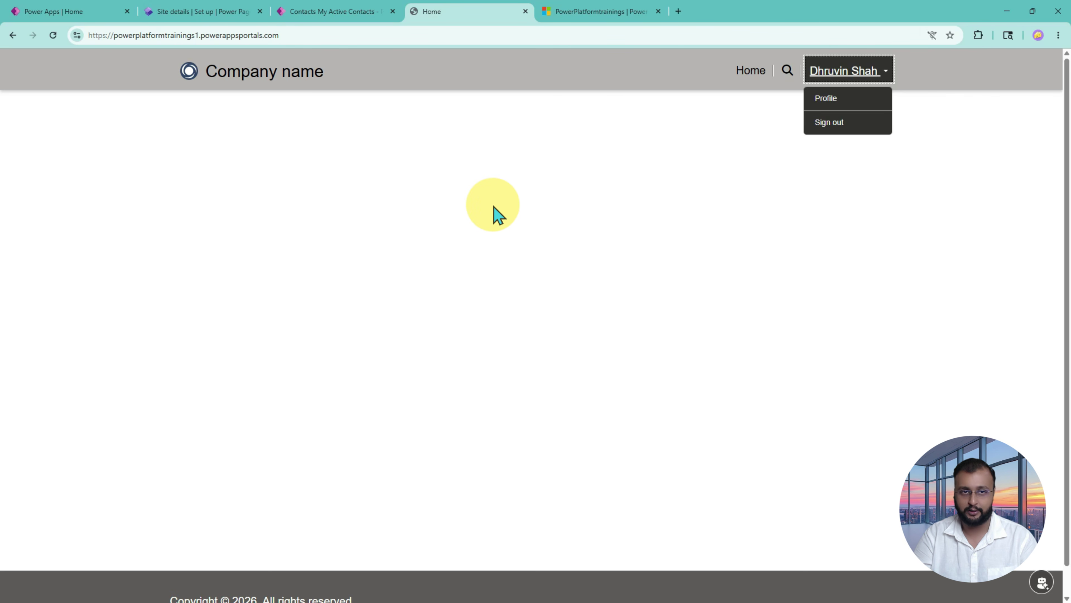
# Step: Refresh the Contacts list, switch to the All Contacts view, and open the new contact's record
pyautogui.click(336, 11)
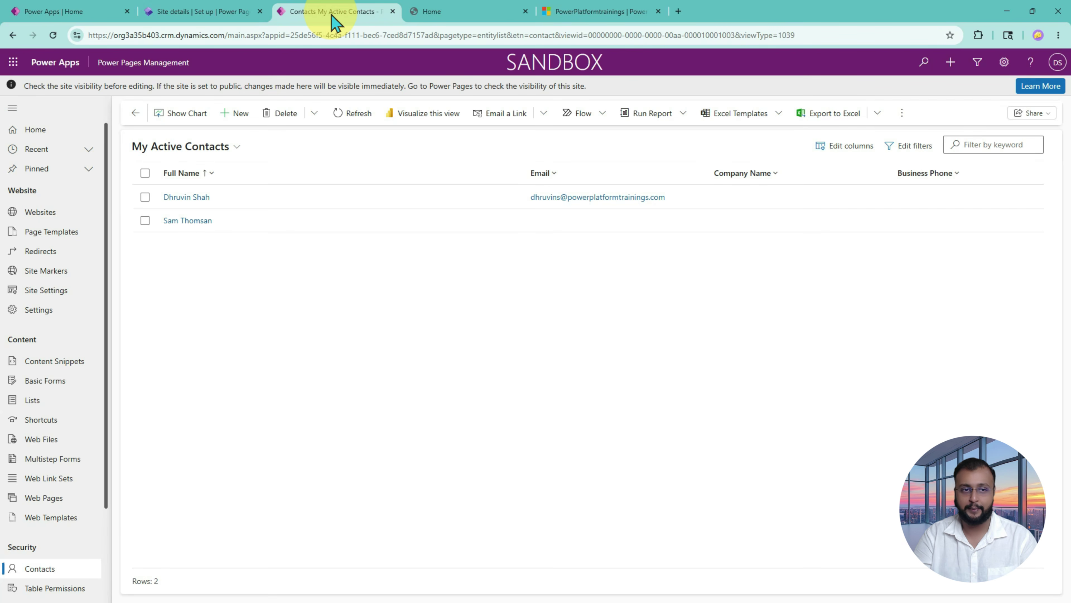
pyautogui.click(354, 120)
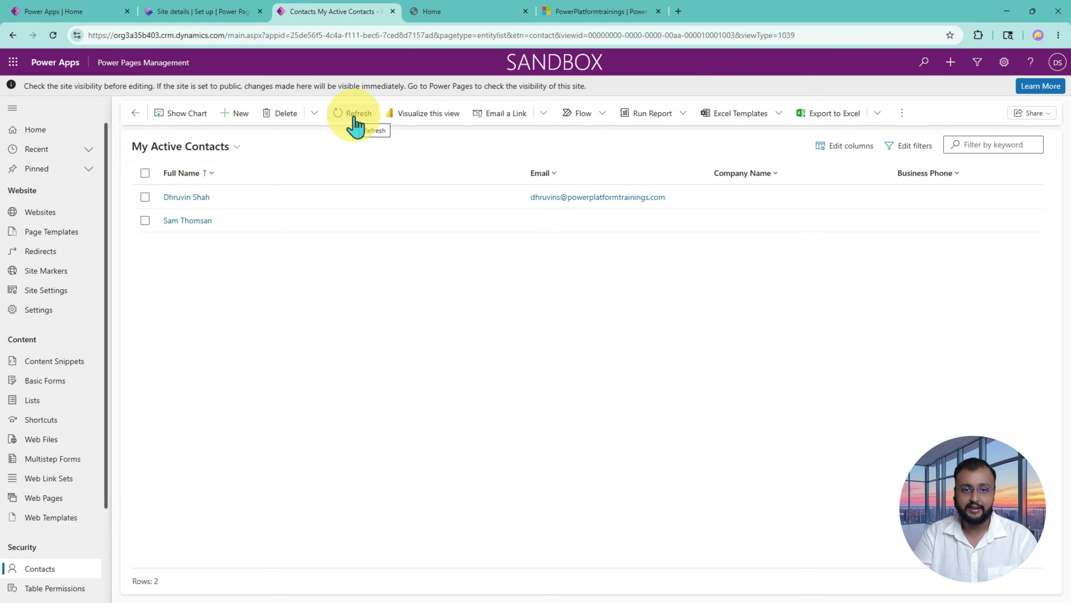
pyautogui.click(209, 147)
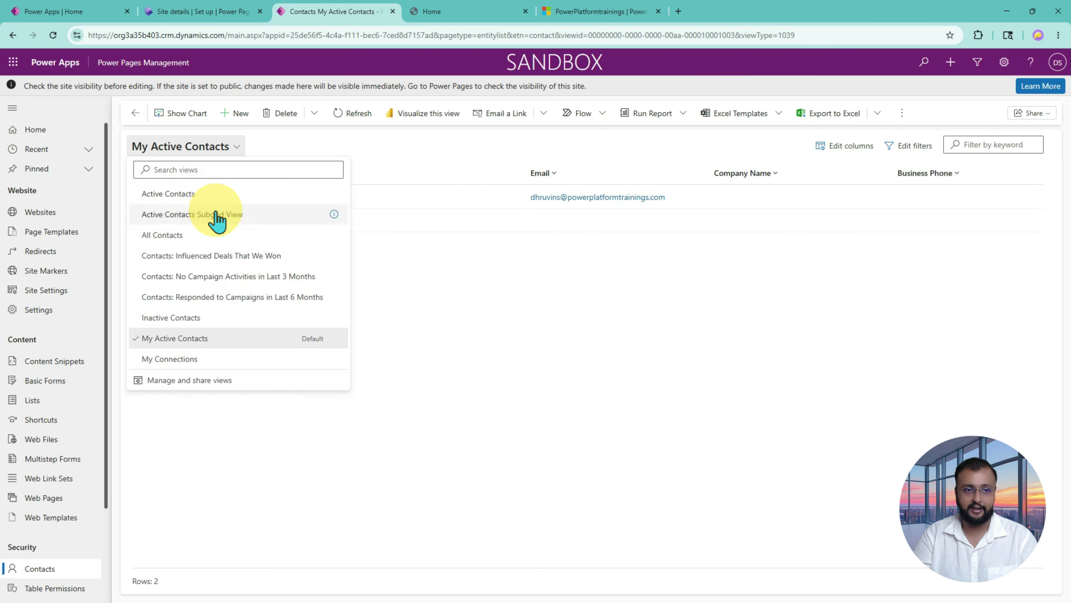
pyautogui.click(220, 236)
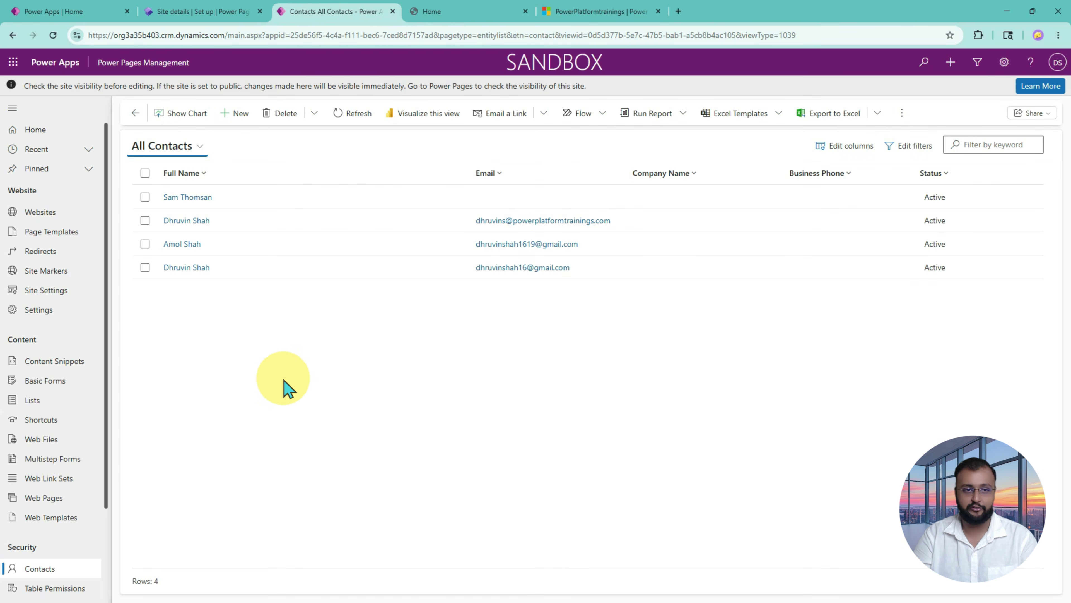
pyautogui.moveTo(132, 253); pyautogui.dragTo(992, 287)
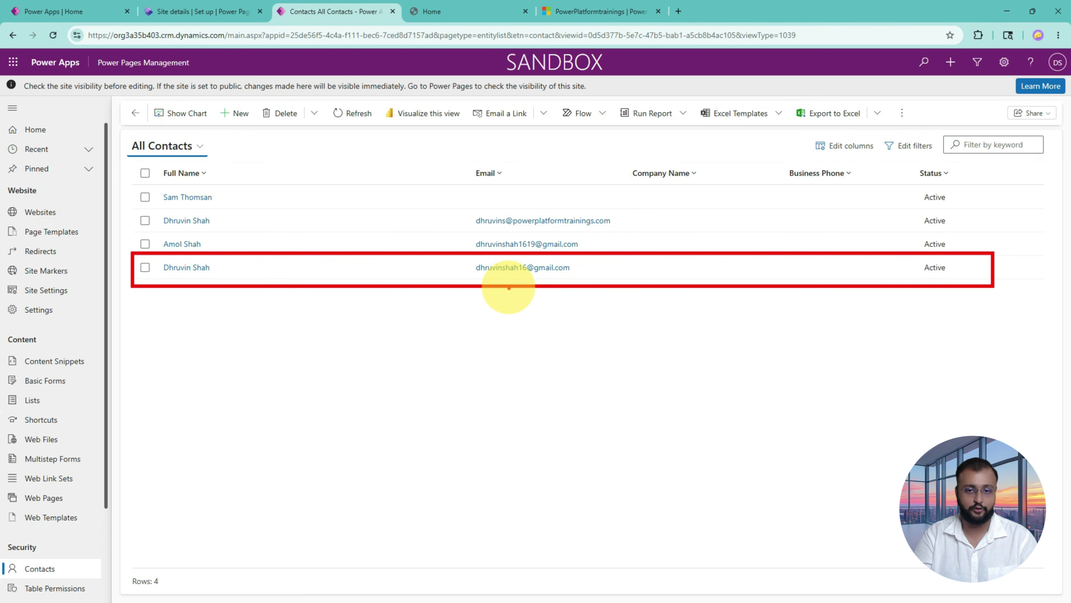
pyautogui.moveTo(485, 277)
pyautogui.mouseDown()
pyautogui.moveTo(597, 266)
pyautogui.moveTo(474, 251)
pyautogui.moveTo(470, 272)
pyautogui.moveTo(493, 283)
pyautogui.mouseUp()
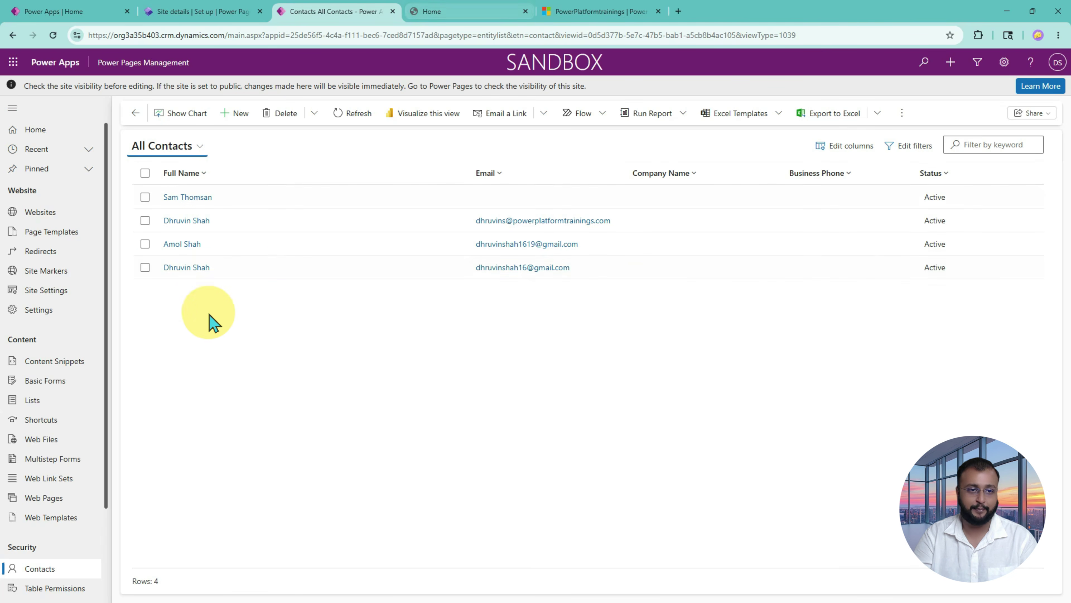
pyautogui.click(188, 269)
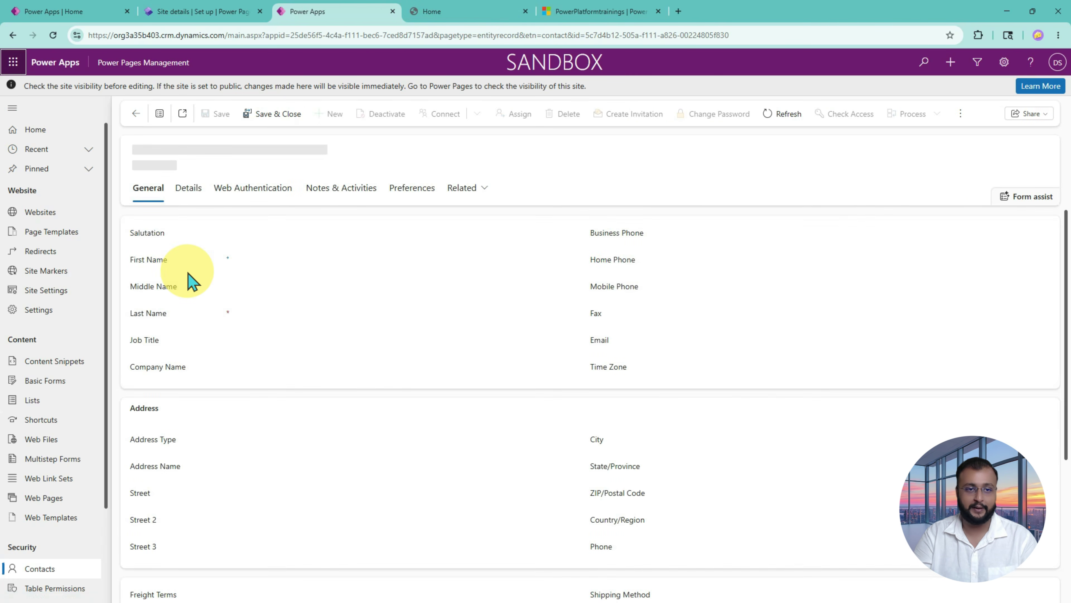
# Step: Check the contact's External Identities under Web Authentication, then return to the Site details page
pyautogui.click(272, 197)
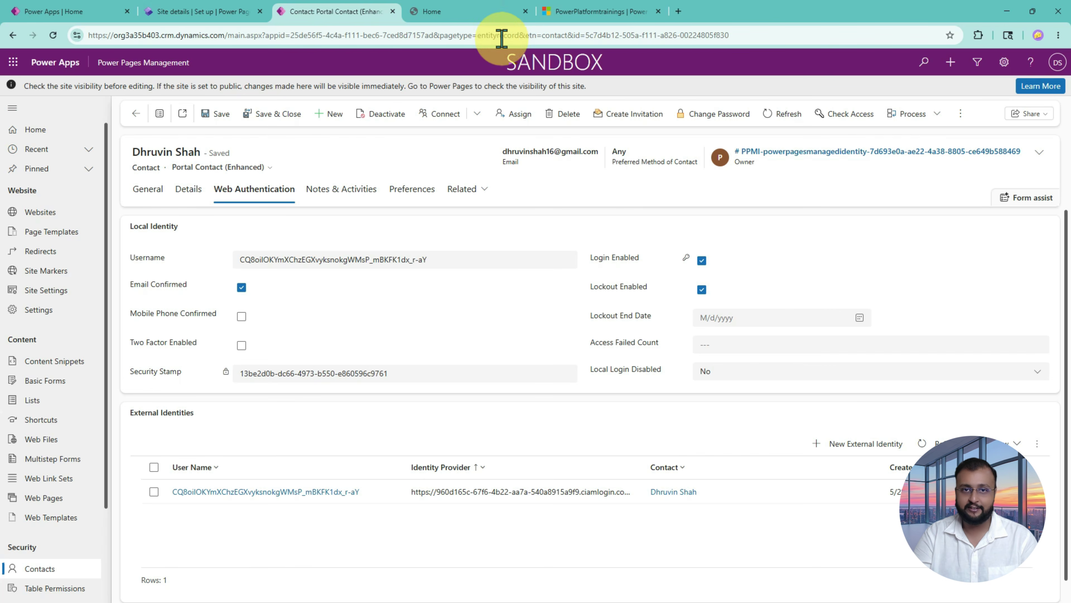
pyautogui.click(491, 13)
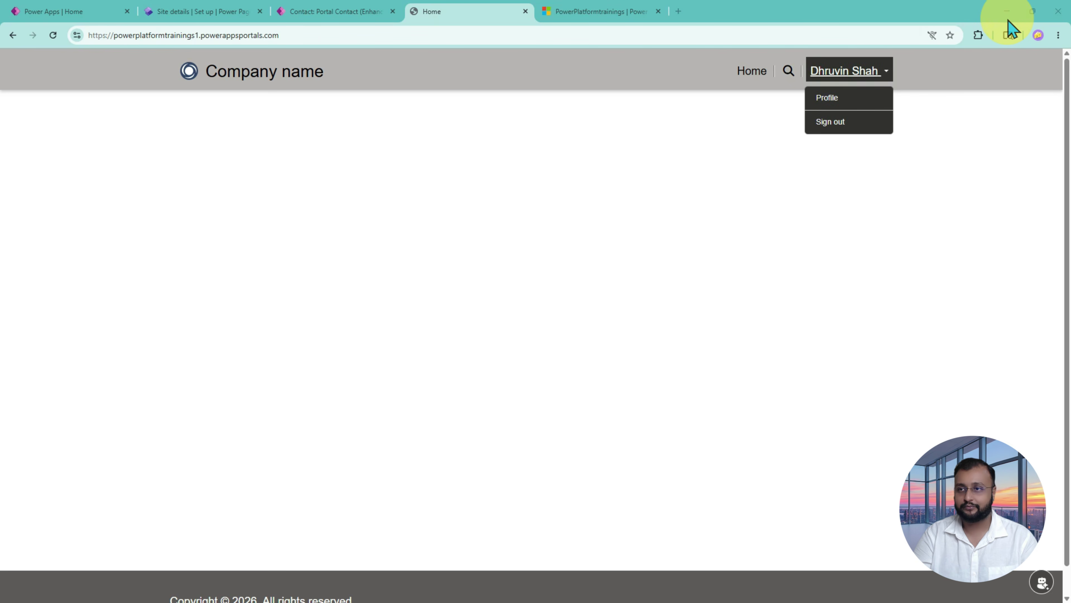
pyautogui.hotkey('ctrl', '2')
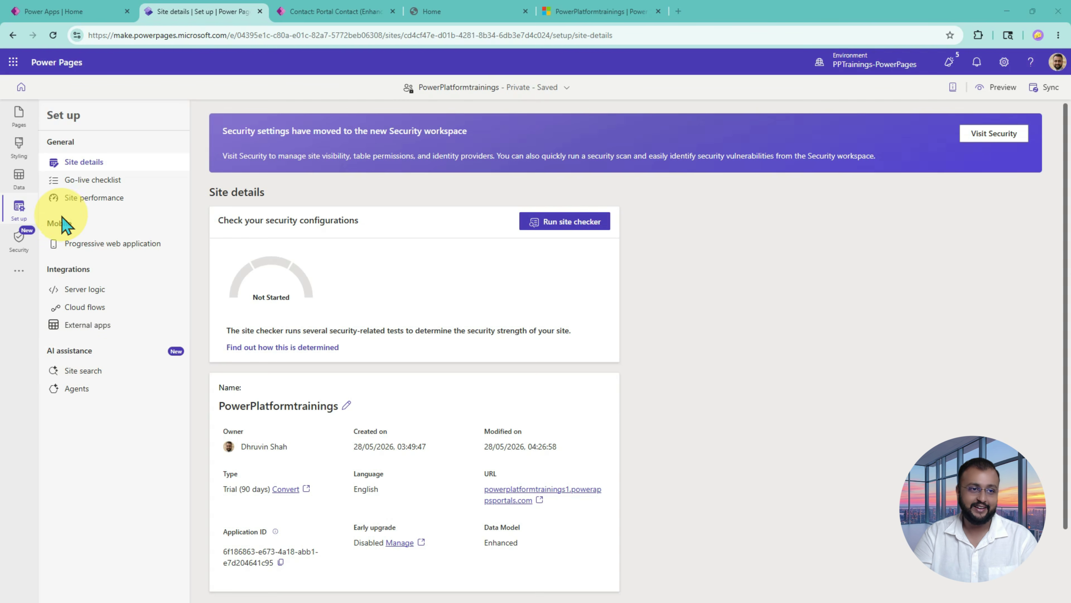
# Step: Show Security > Identity providers, with Microsoft Entra External ID enabled and Local sign in disabled
pyautogui.click(20, 237)
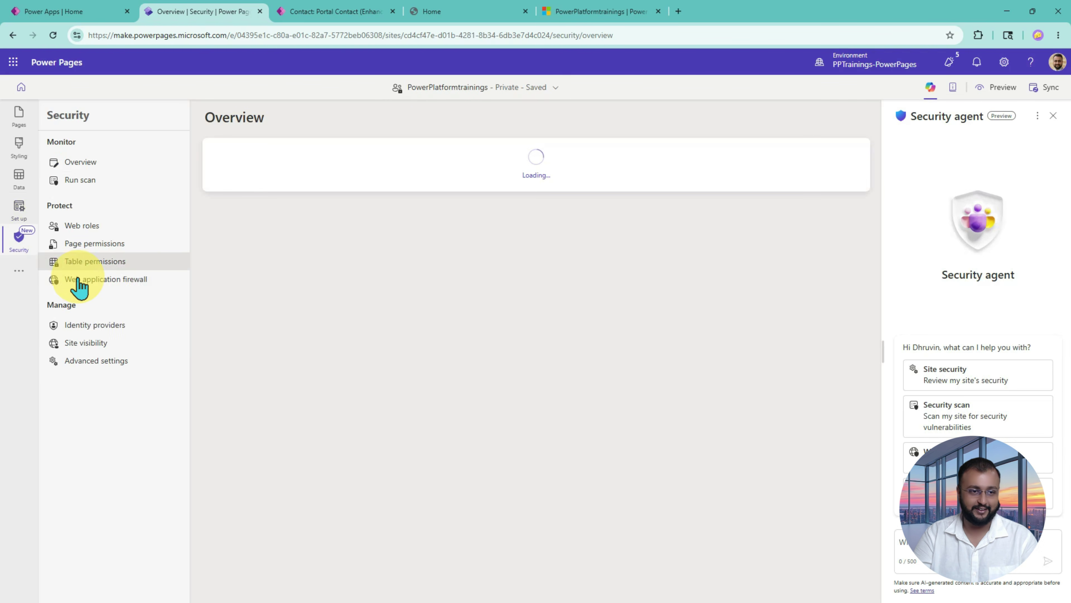
pyautogui.click(116, 330)
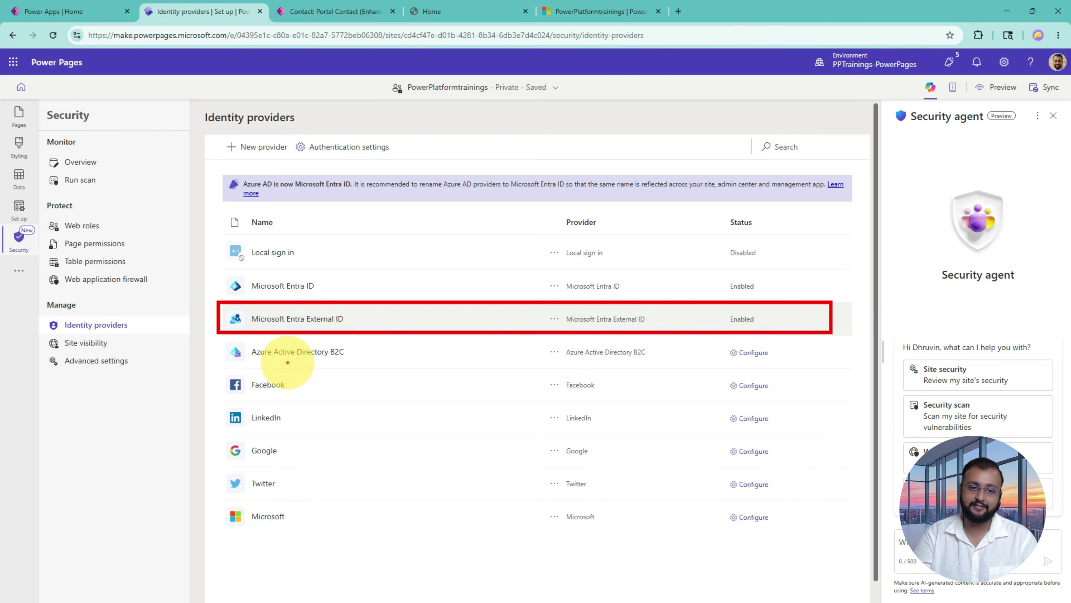
pyautogui.moveTo(287, 362)
pyautogui.mouseDown()
pyautogui.moveTo(365, 365)
pyautogui.moveTo(356, 357)
pyautogui.mouseUp()
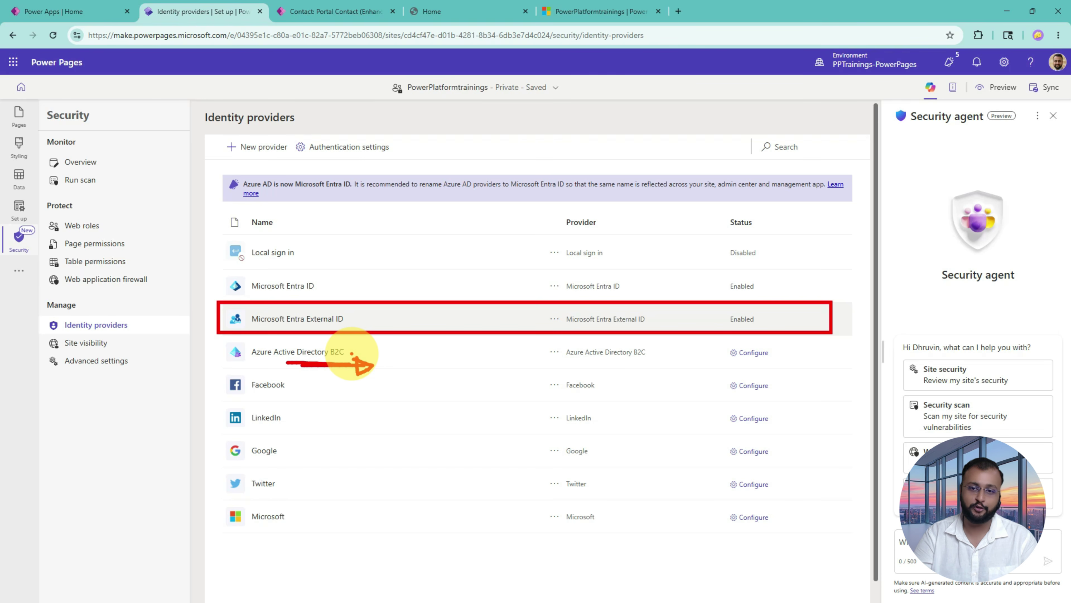
pyautogui.moveTo(365, 248)
pyautogui.mouseDown()
pyautogui.moveTo(367, 293)
pyautogui.moveTo(356, 291)
pyautogui.mouseUp()
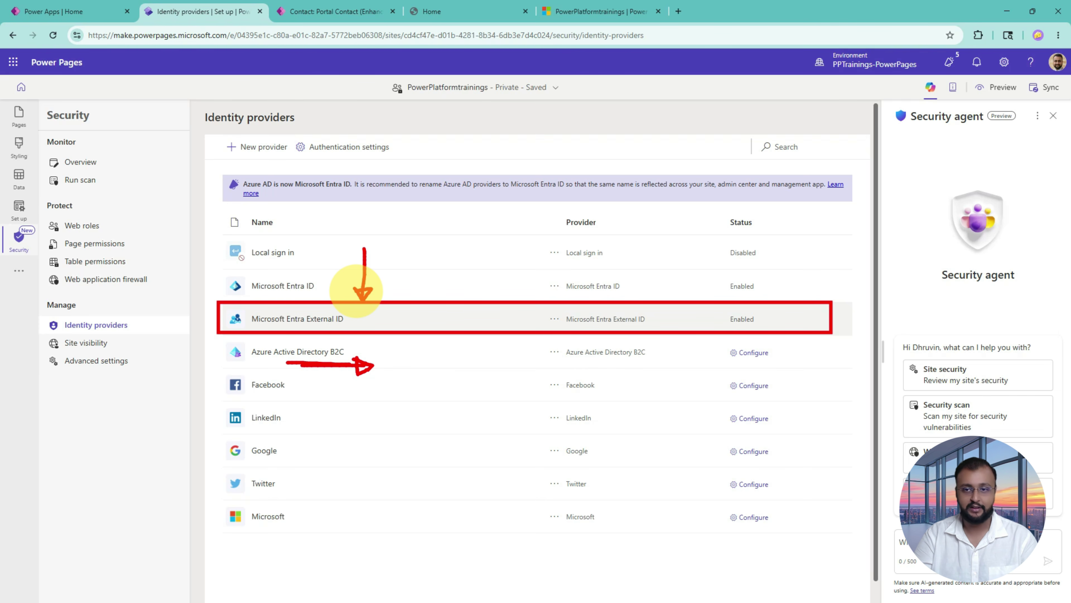
pyautogui.press('Escape')
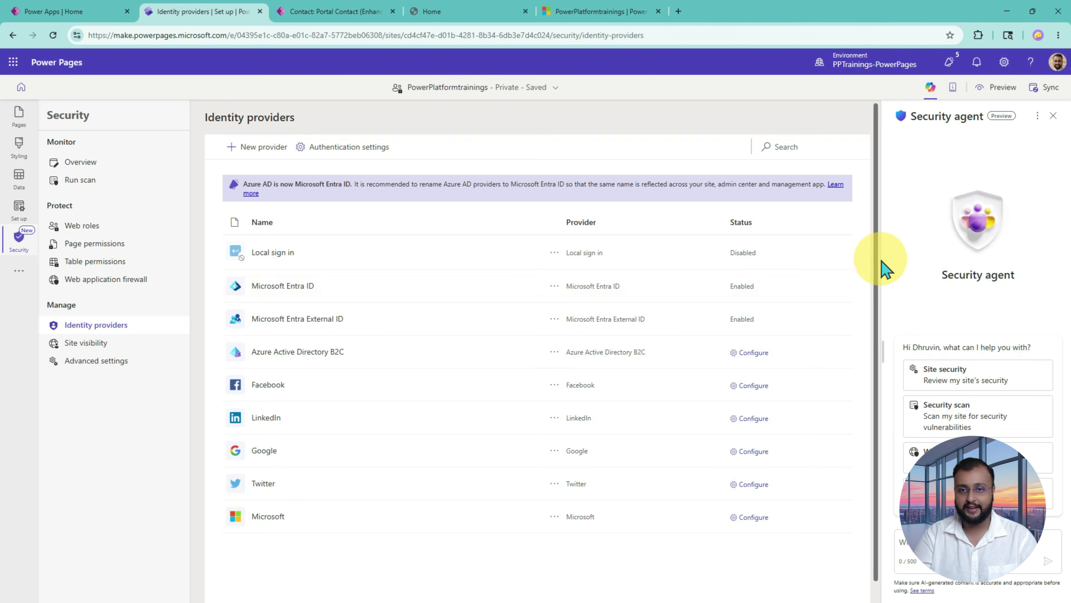